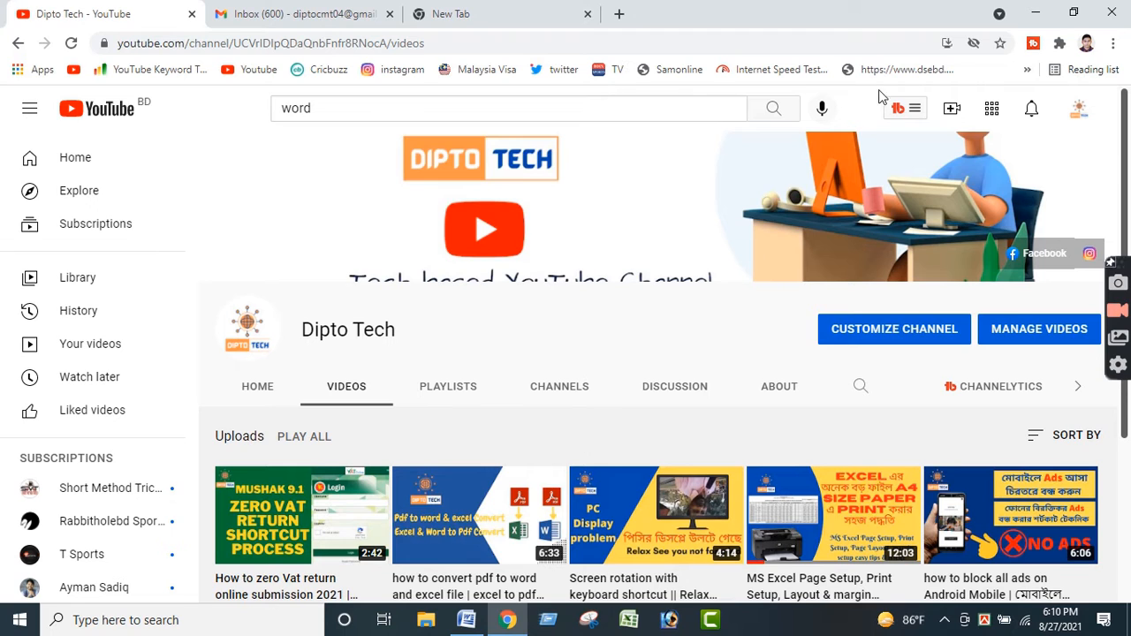
- Switch to Word and check the Show text boundaries option in the advanced document content settings
left_click(1039, 11)
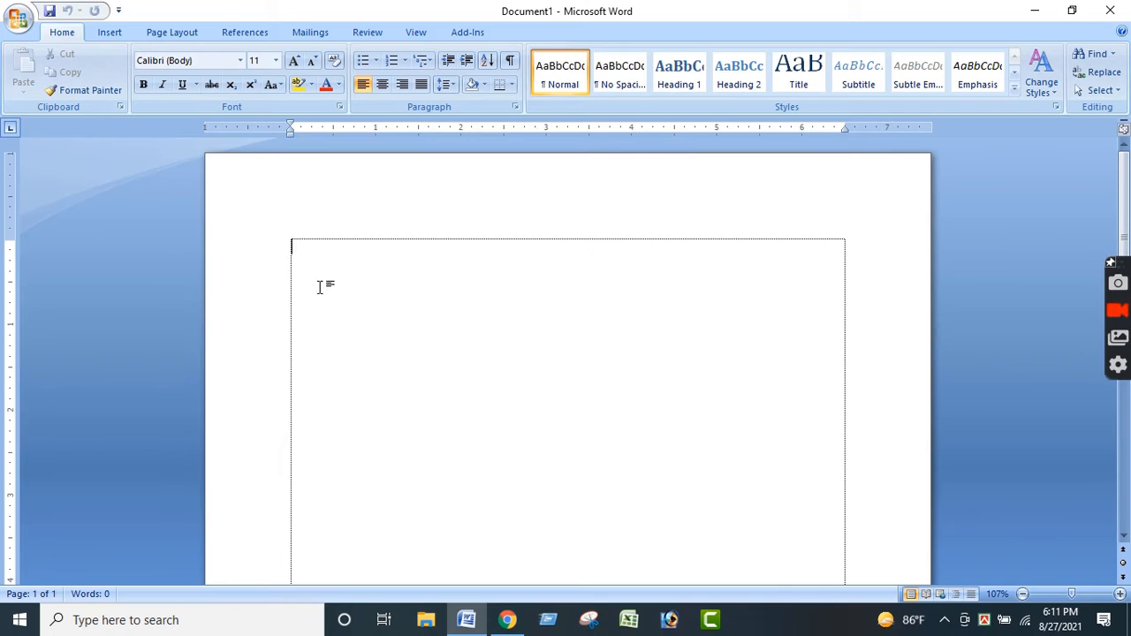
left_click(18, 21)
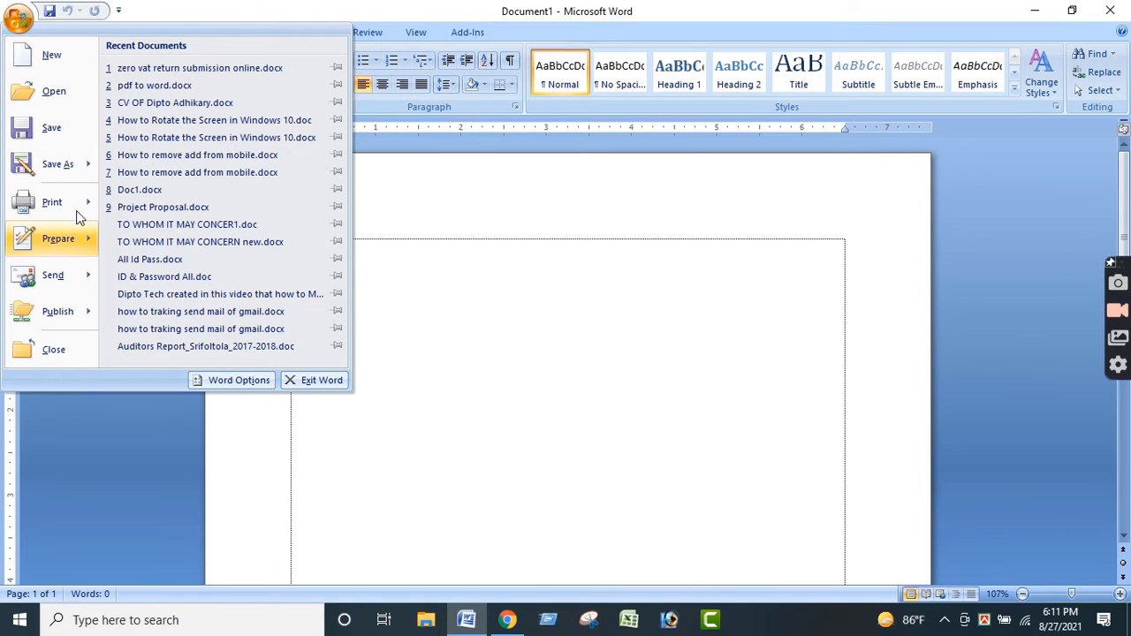
left_click(248, 382)
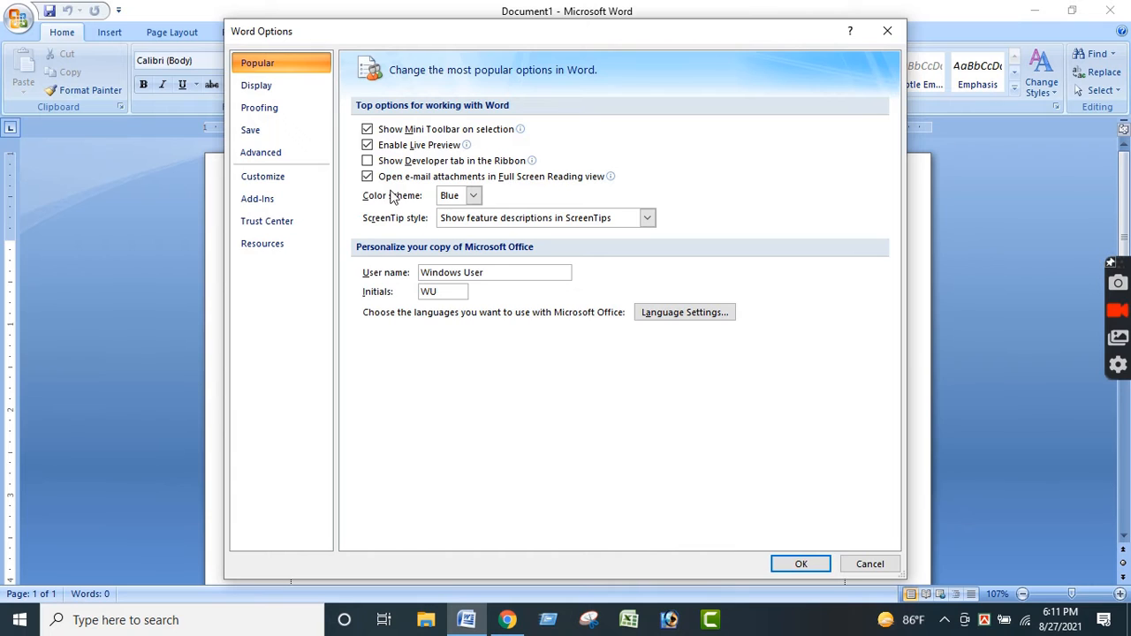
left_click(265, 159)
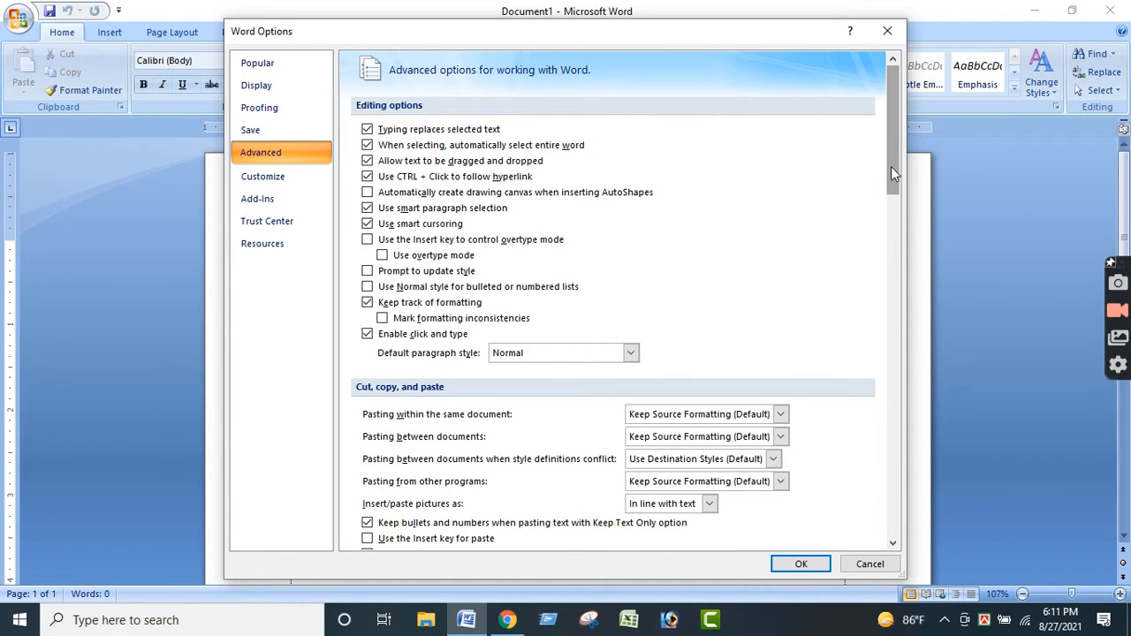
left_click_drag(891, 168, 886, 280)
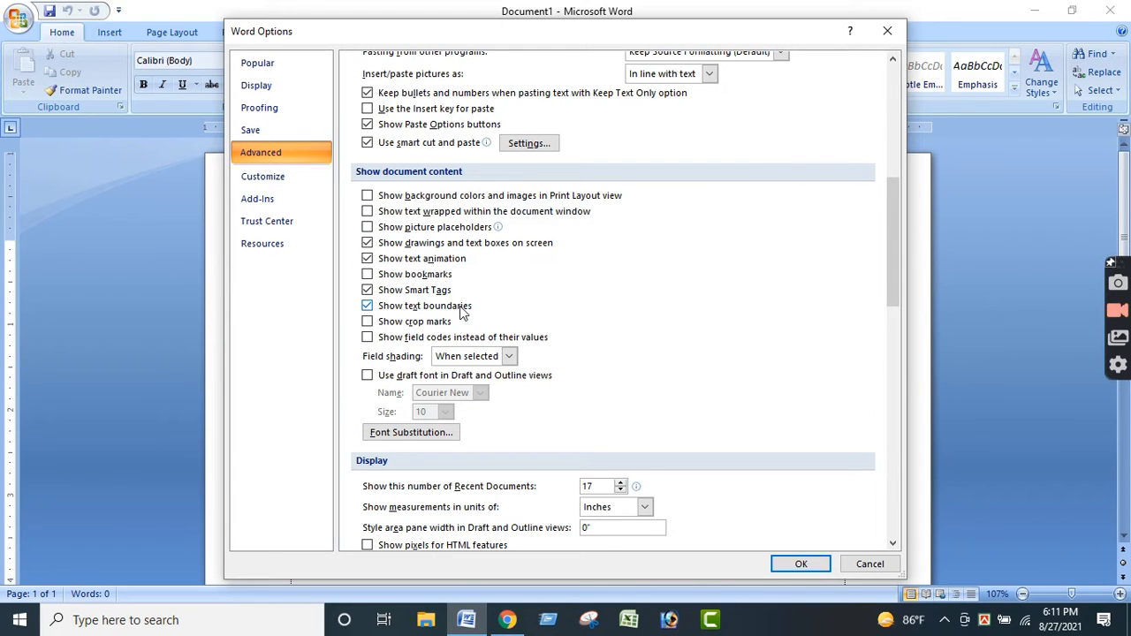
left_click(368, 307)
key("Return")
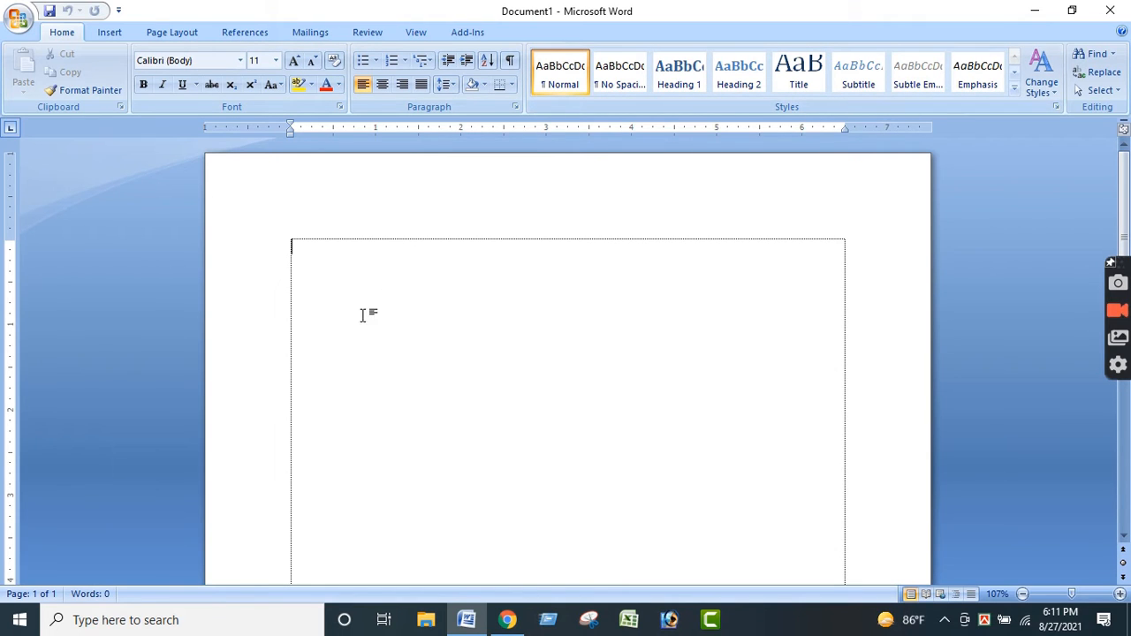
- Paste the paragraph about Bangladesh into the blank document and format all of it in Times New Roman, size 14
left_click(144, 84)
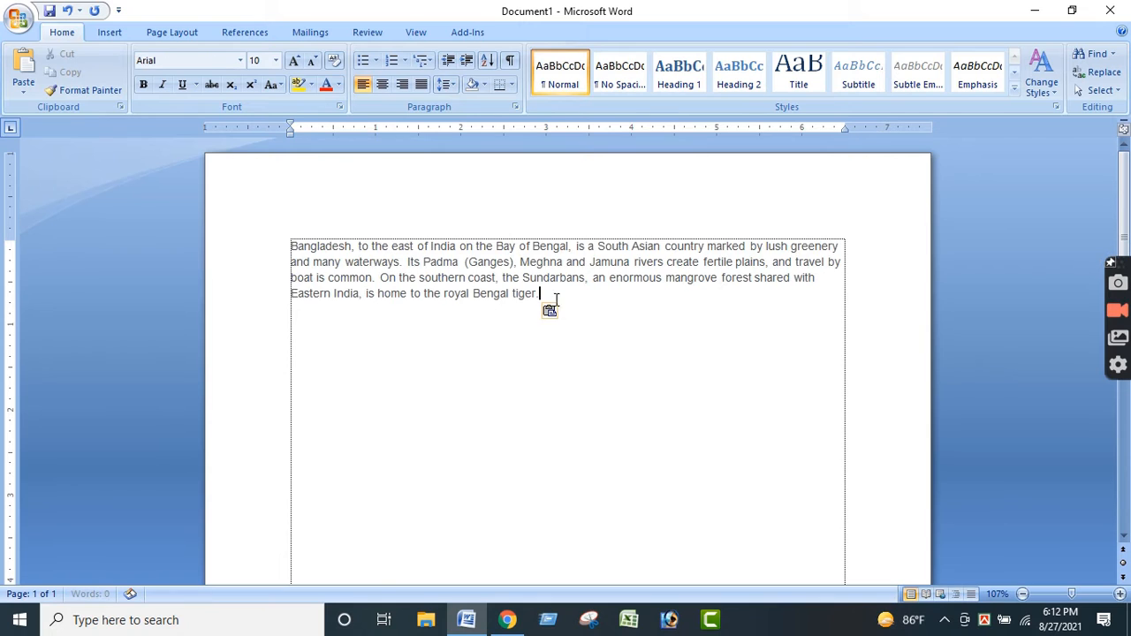
key("ctrl+a")
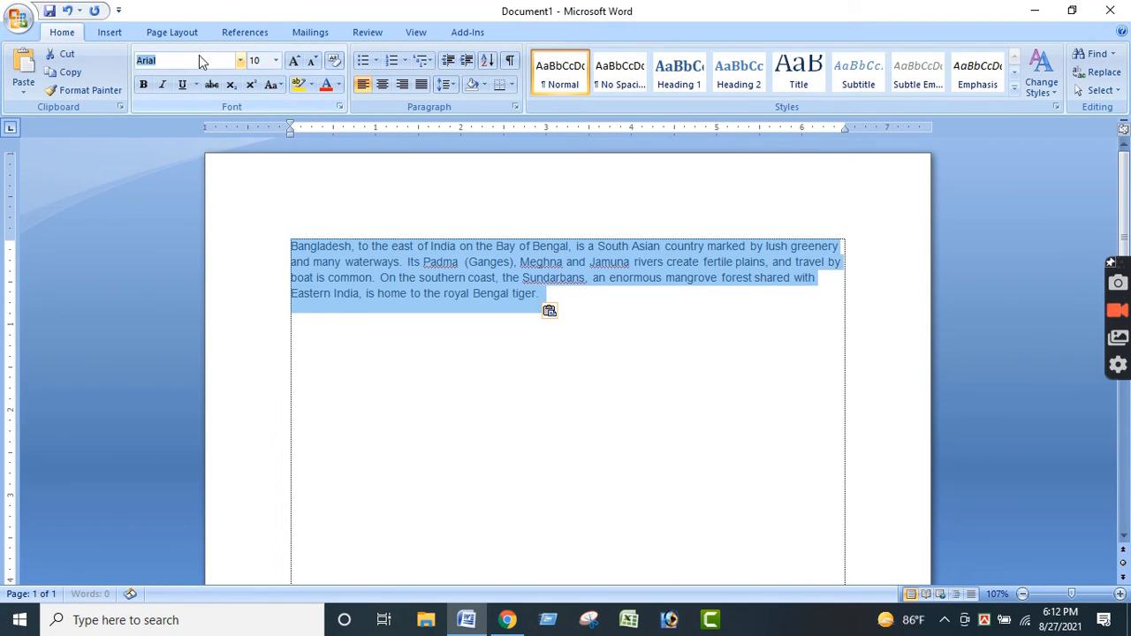
left_click(200, 58)
key("Return")
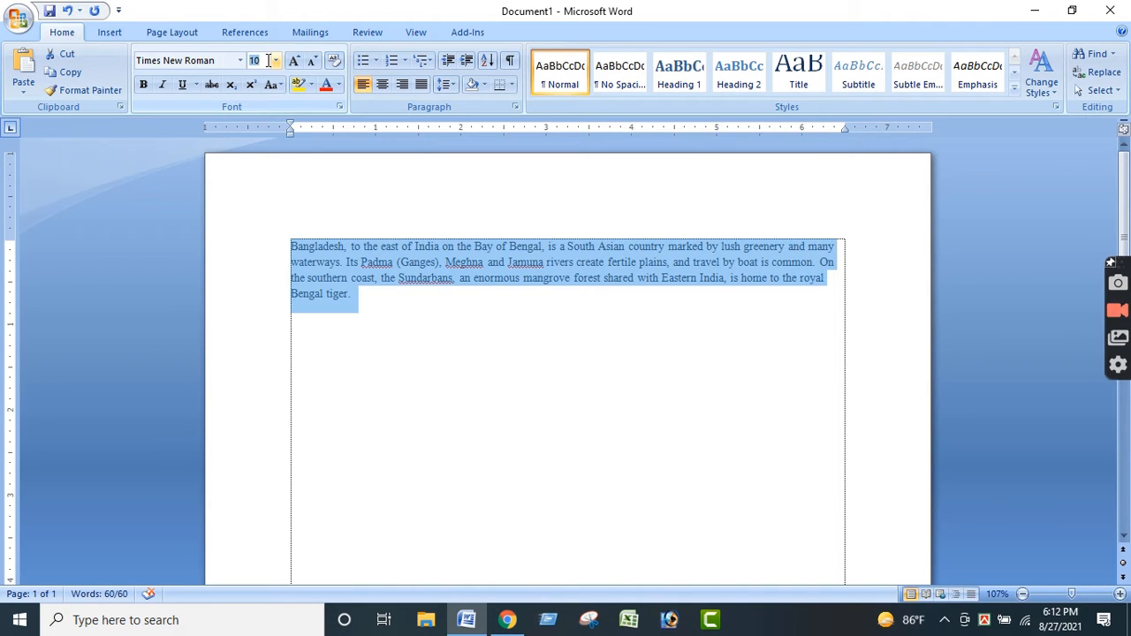
type("1")
key("Return")
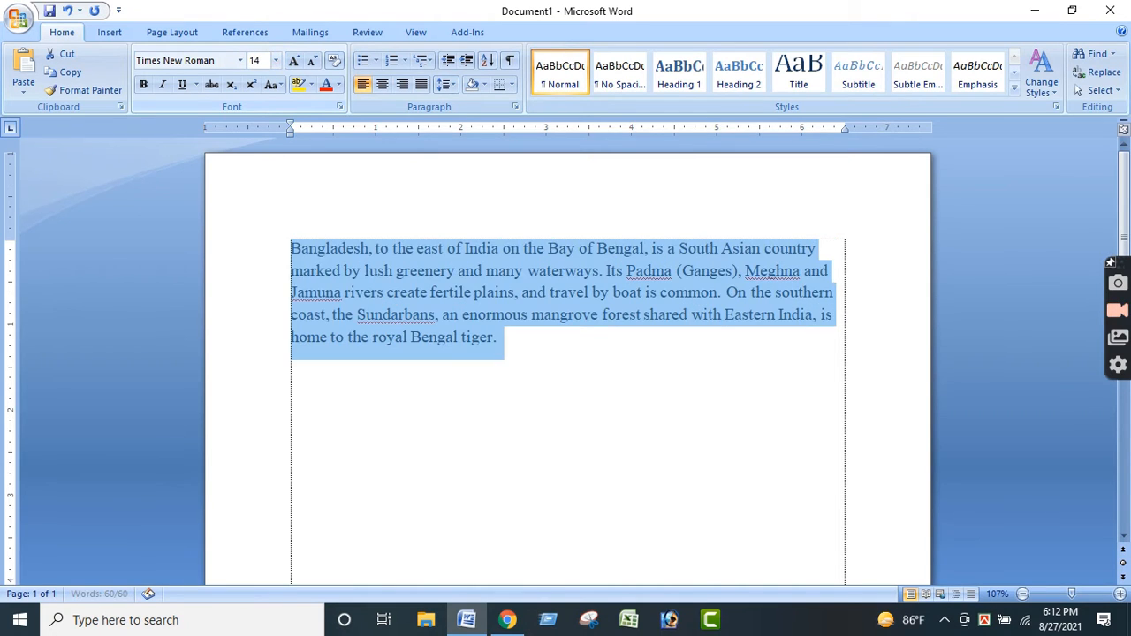
left_click(531, 356)
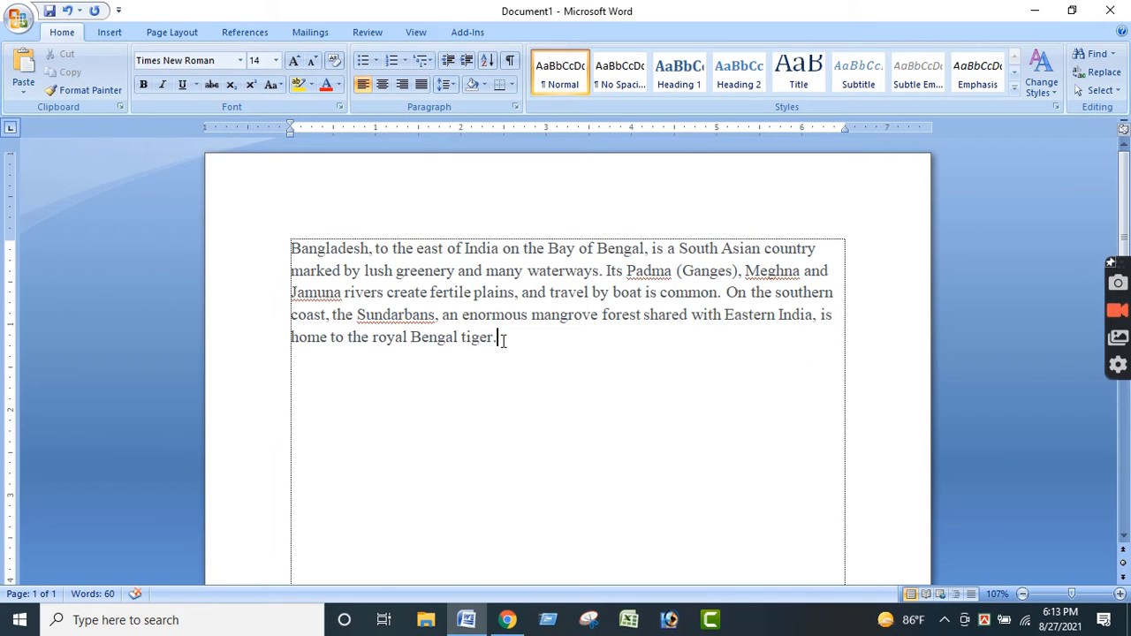
left_click_drag(498, 338, 293, 250)
left_click(439, 341)
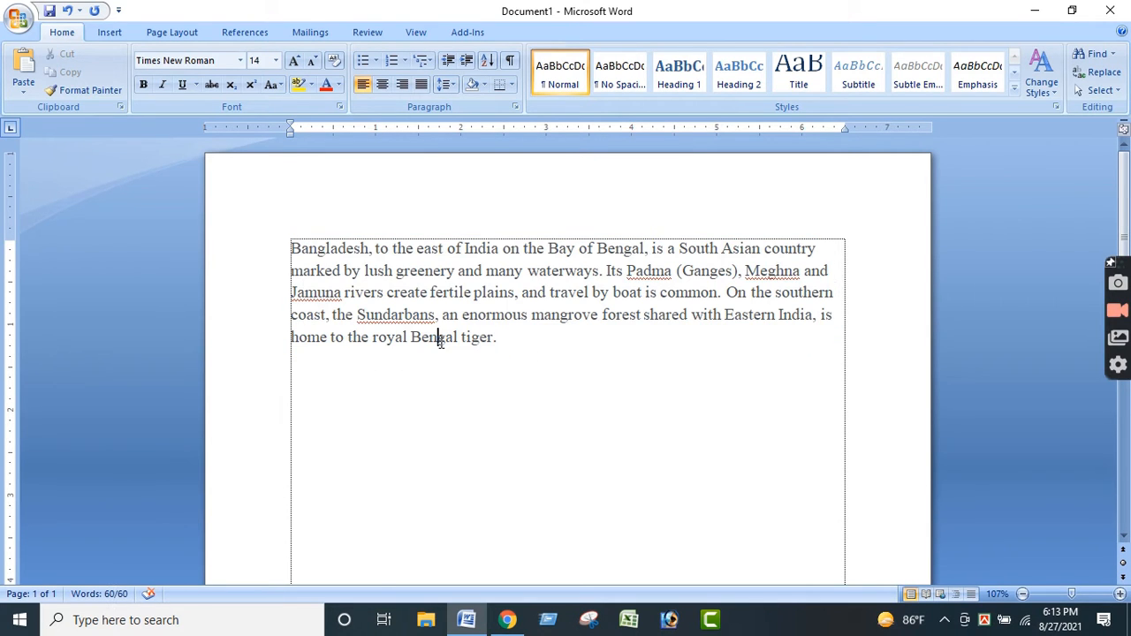
left_click(502, 342)
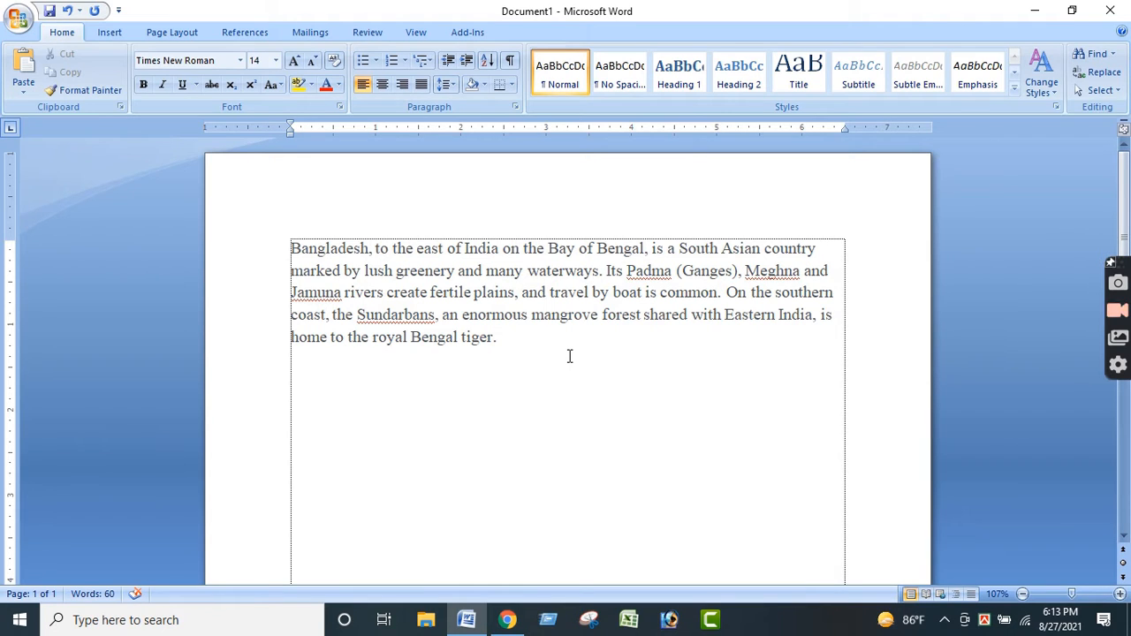
- Save the document to the Desktop as Bangladesh.docx in Word Document format
key("ctrl+s")
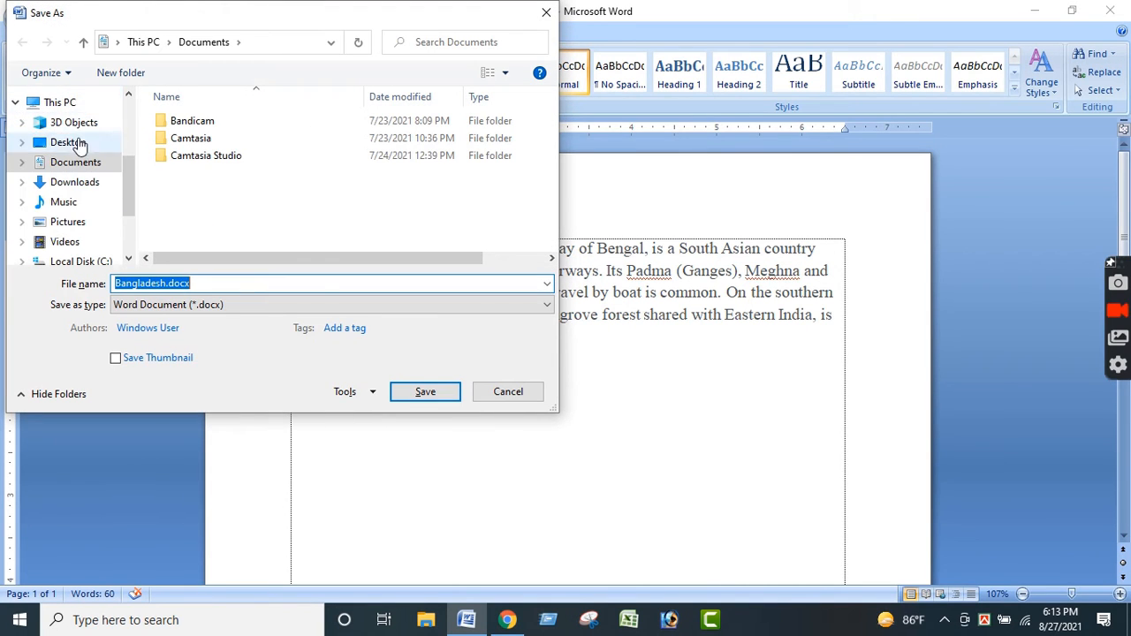
left_click(72, 144)
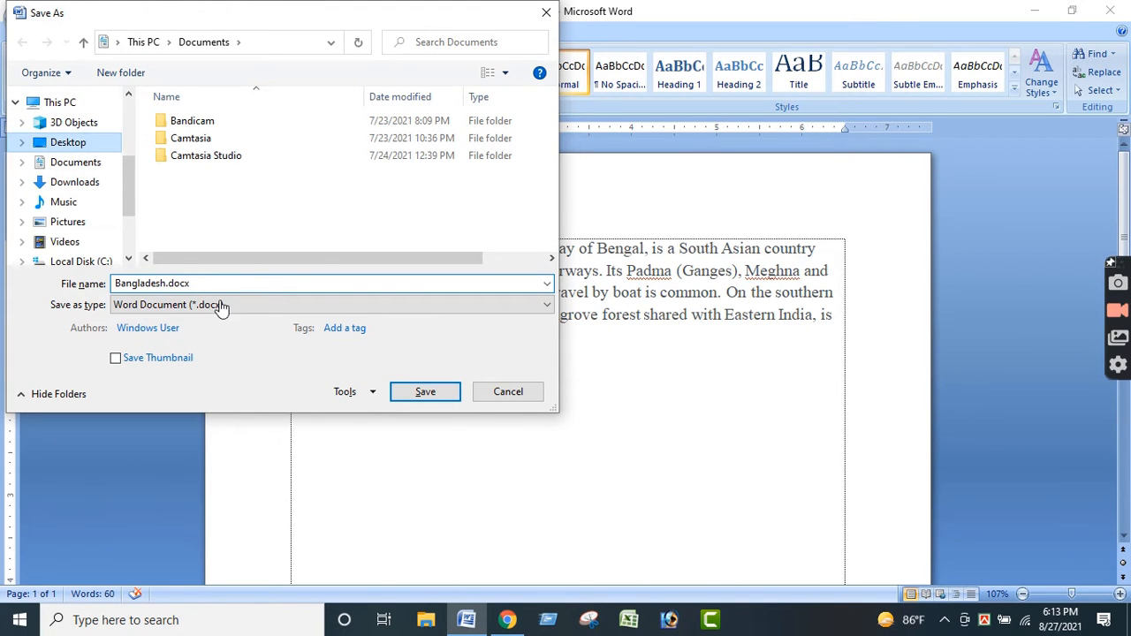
double_click(148, 284)
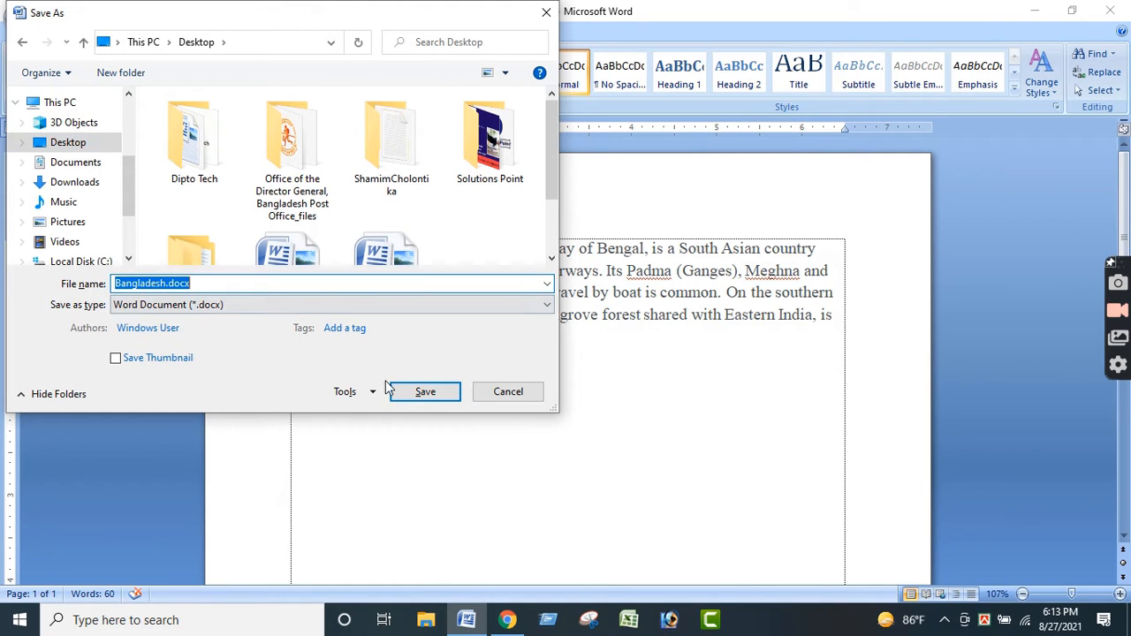
left_click(422, 394)
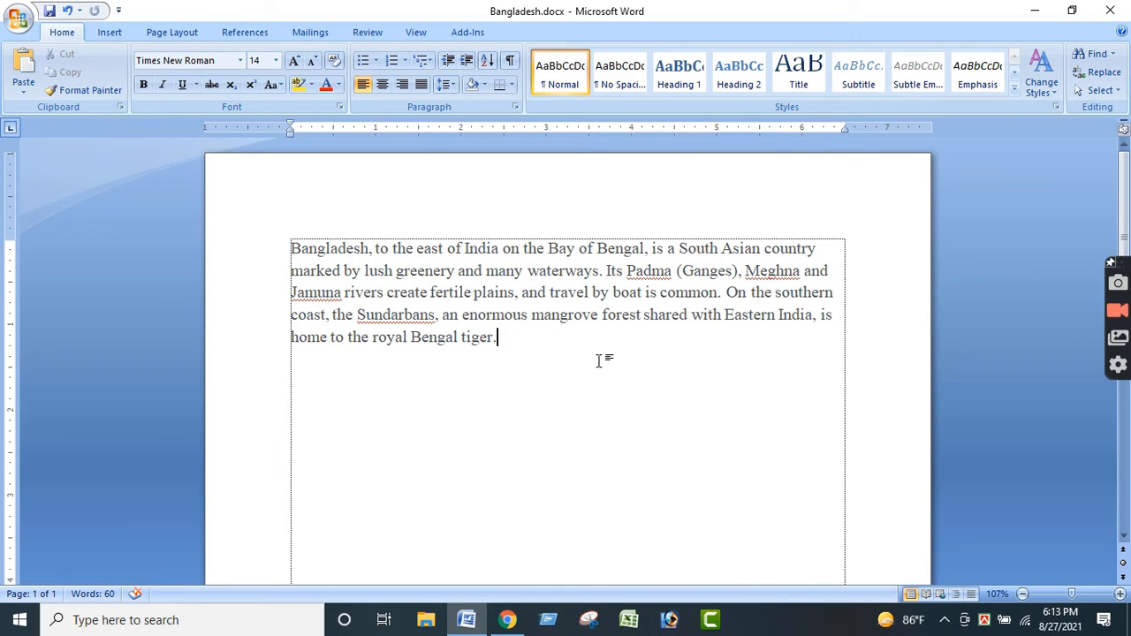
- Justify the whole paragraph so its lines align to both margins
left_click_drag(507, 343, 288, 245)
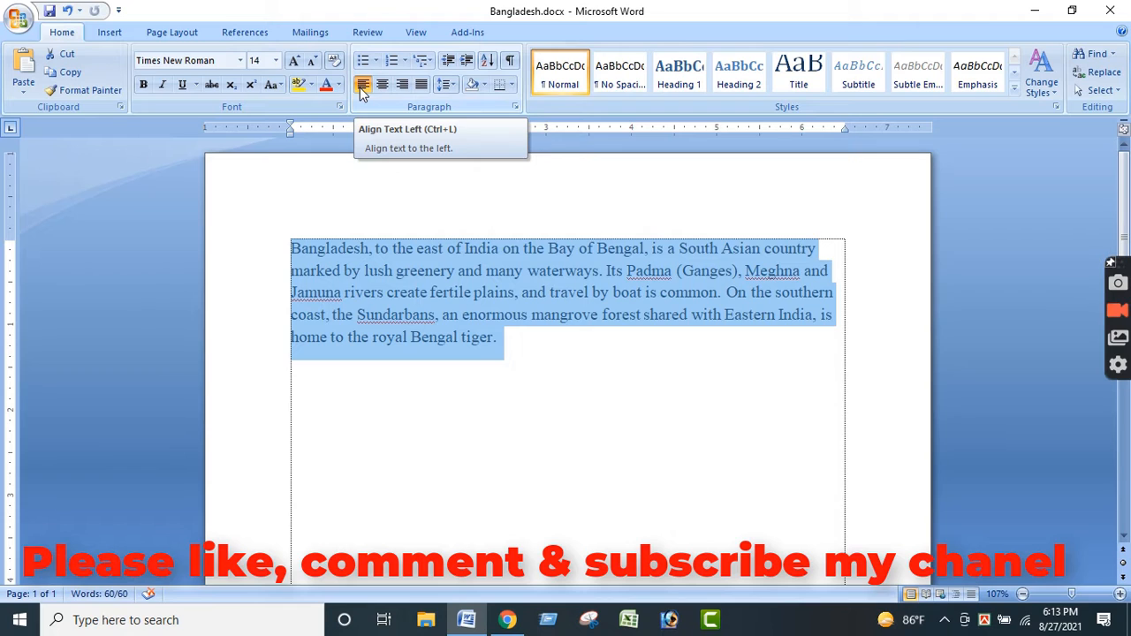
key("ctrl+j")
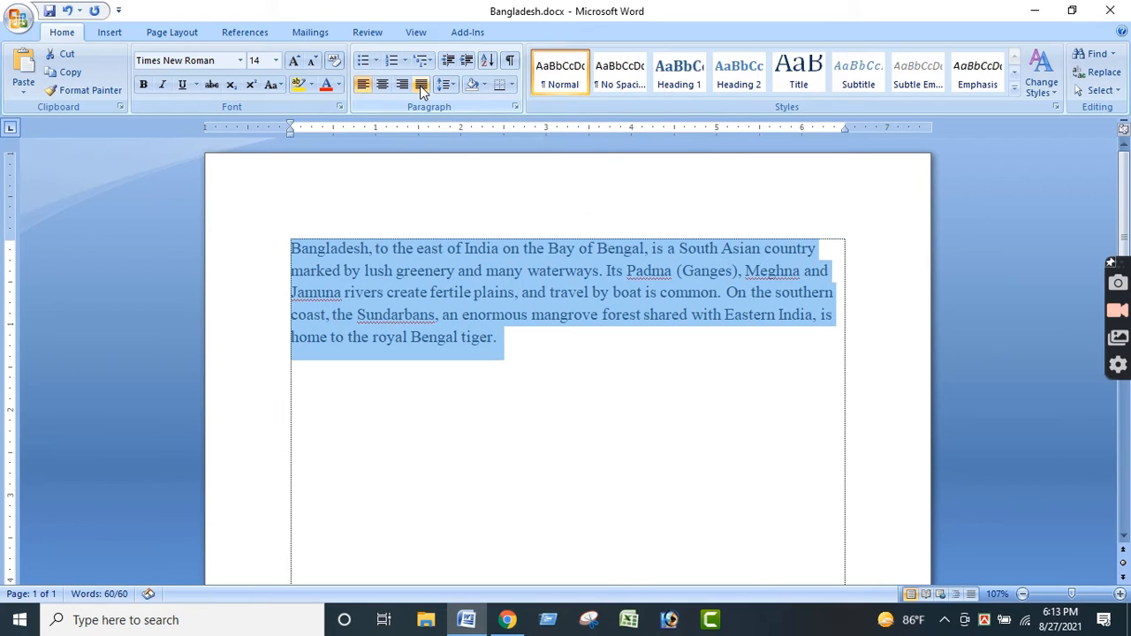
left_click(520, 355)
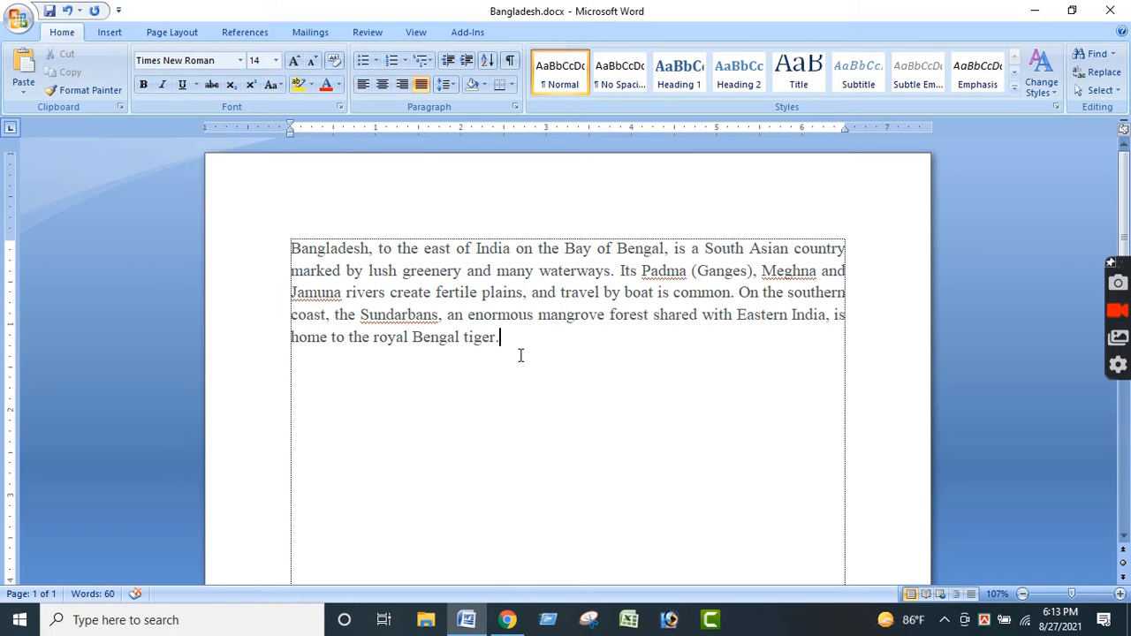
left_click_drag(530, 350, 273, 229)
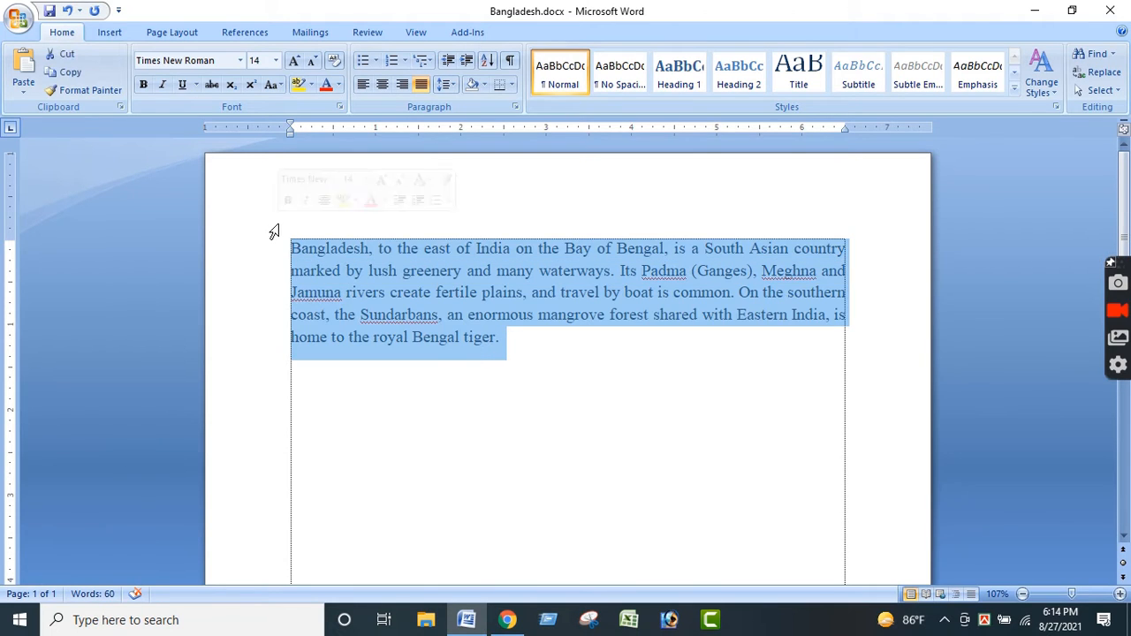
left_click(495, 350)
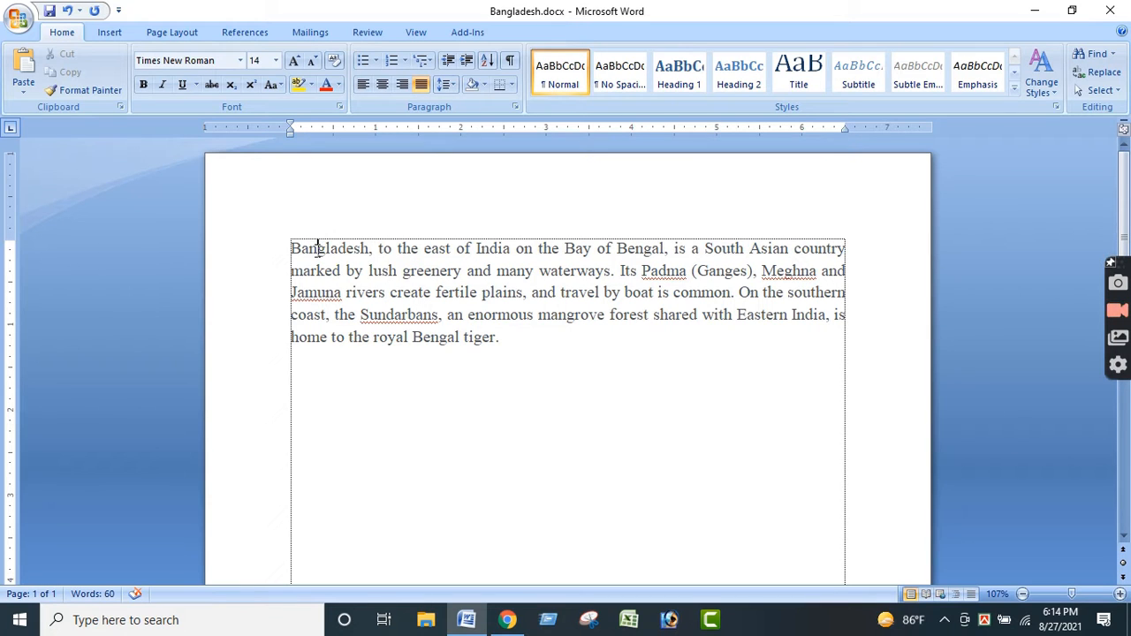
- Make the first word of the paragraph, "Bangladesh", bold
double_click(318, 248)
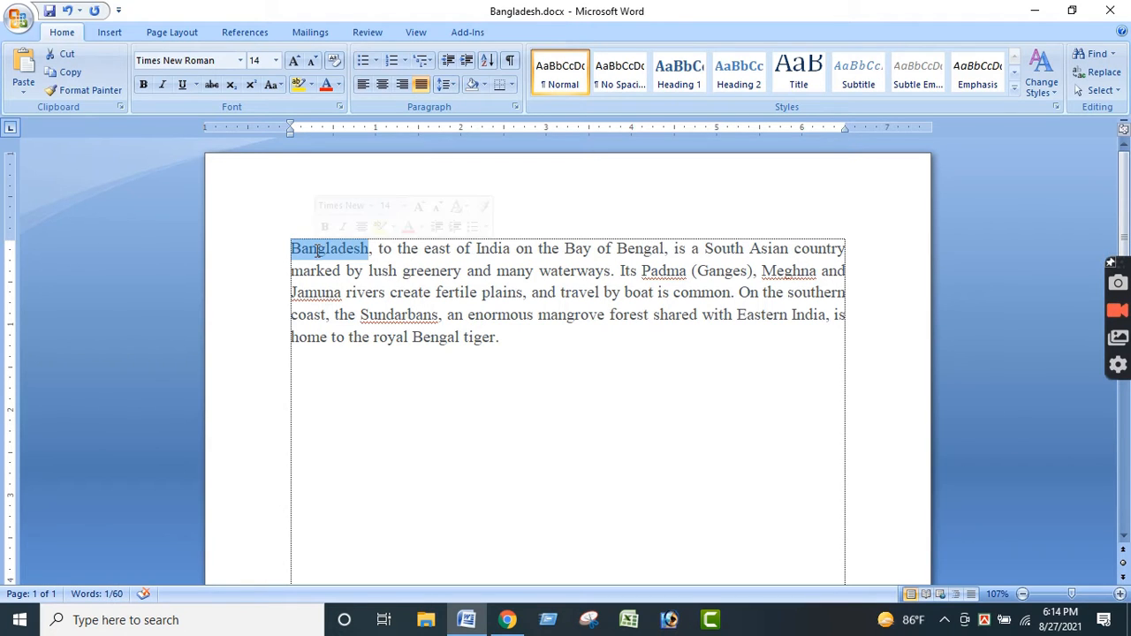
left_click(146, 87)
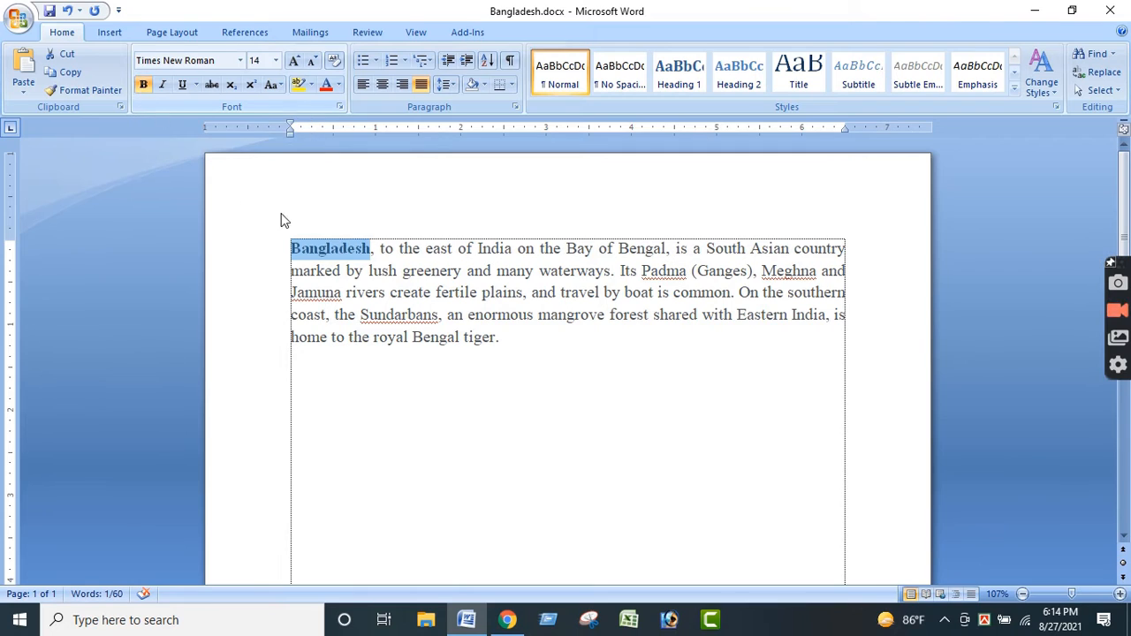
left_click(310, 248)
left_click(356, 273)
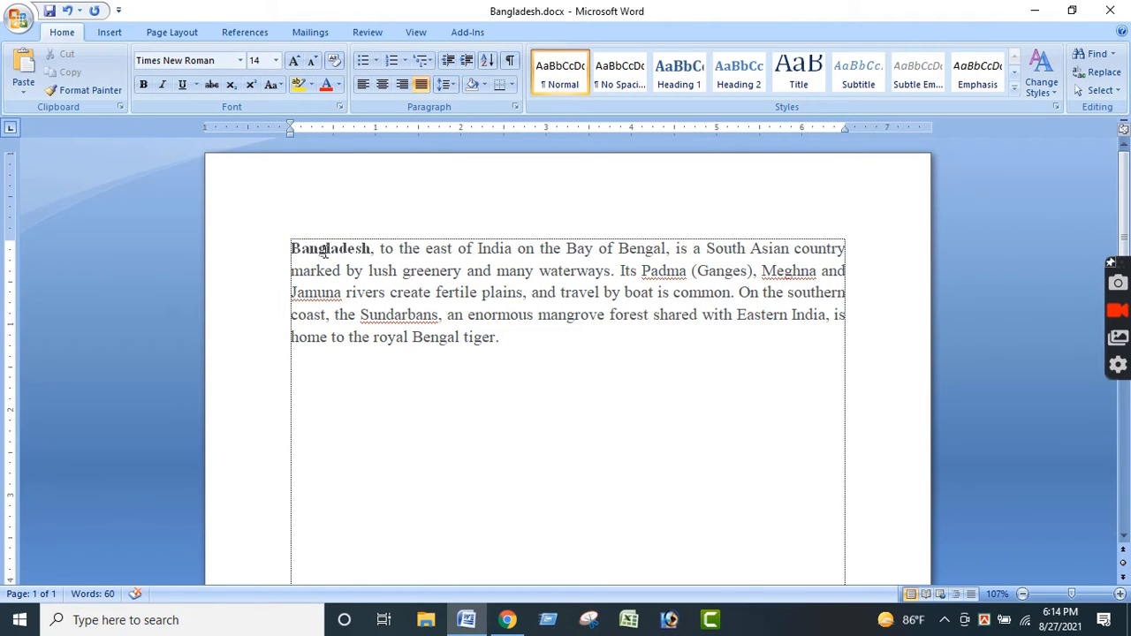
double_click(332, 251)
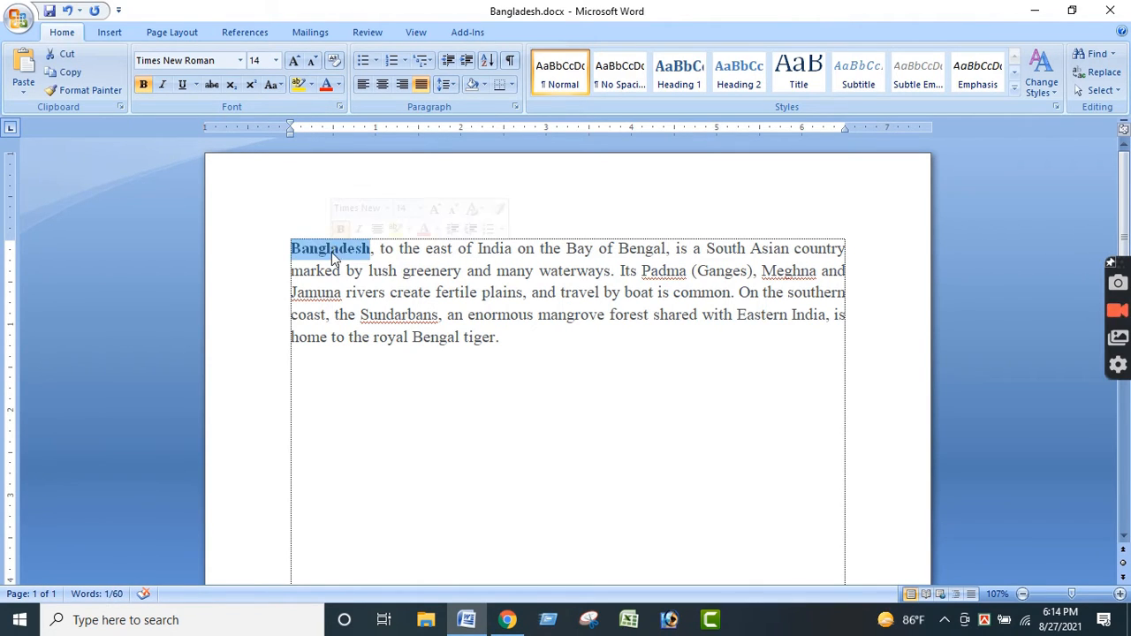
- Italicize the paragraph's last line, "home to the royal Bengal tiger."
left_click_drag(502, 343, 300, 339)
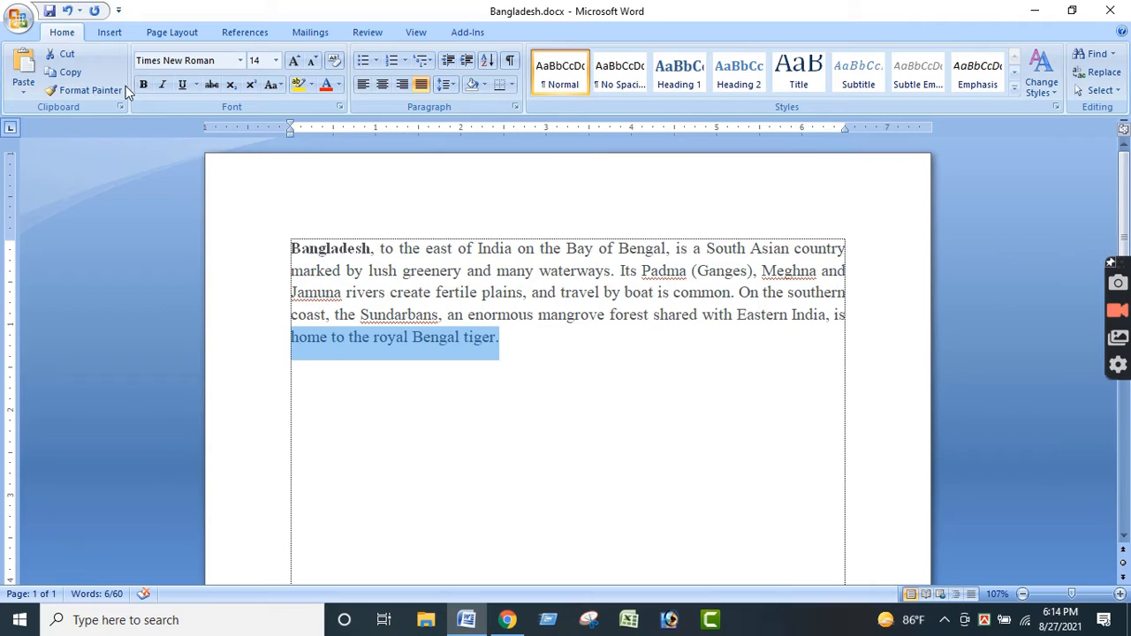
left_click(161, 83)
left_click(423, 361)
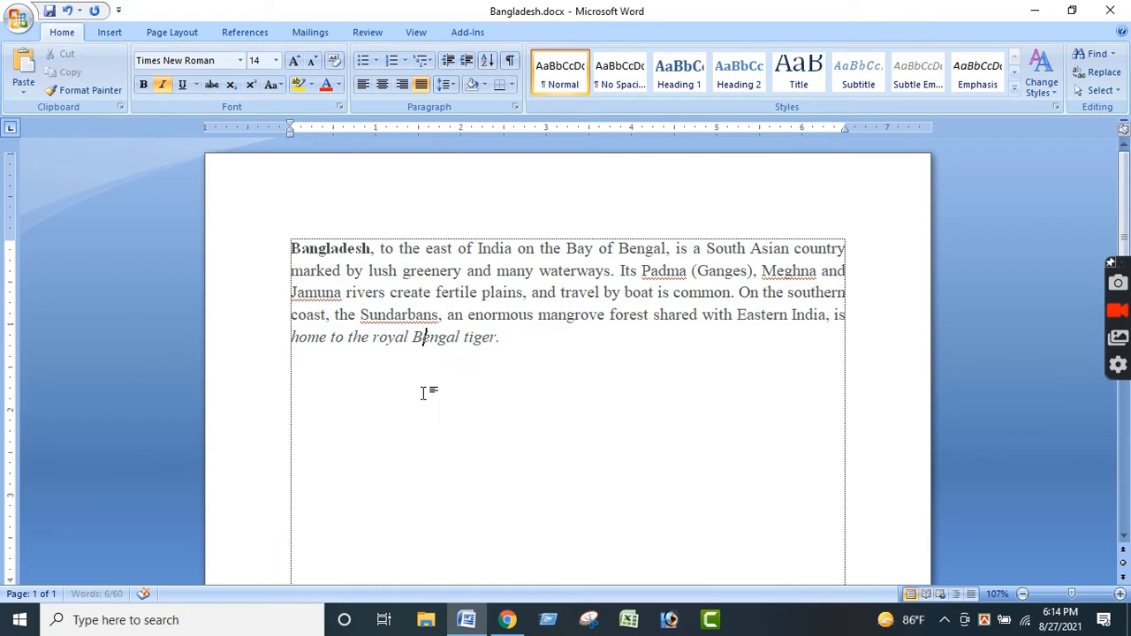
left_click_drag(506, 338, 122, 337)
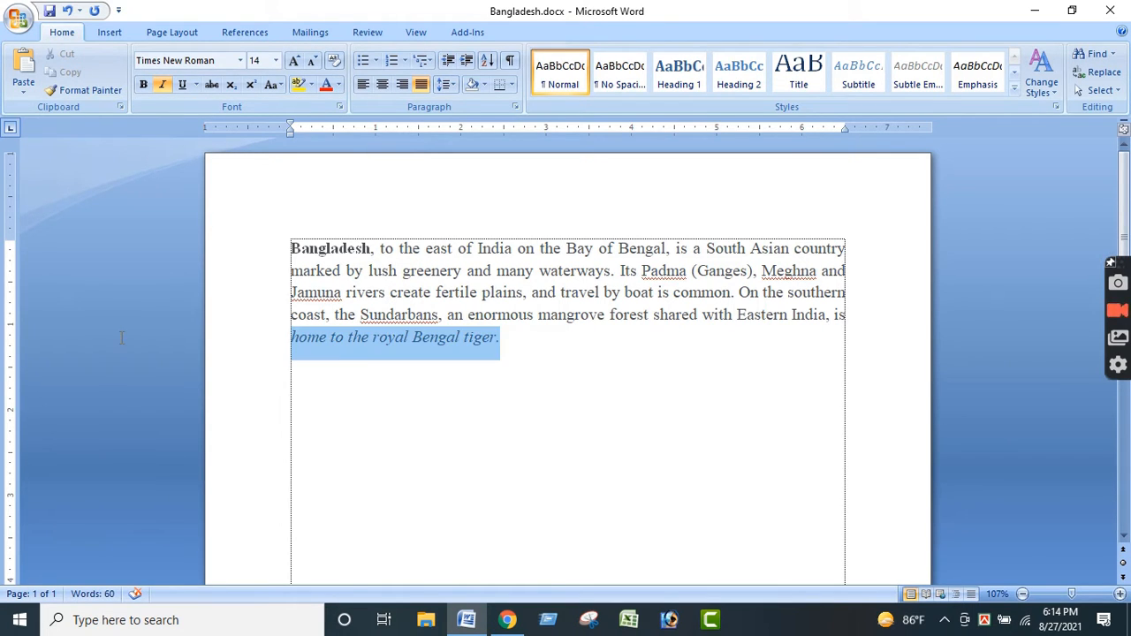
left_click(341, 357)
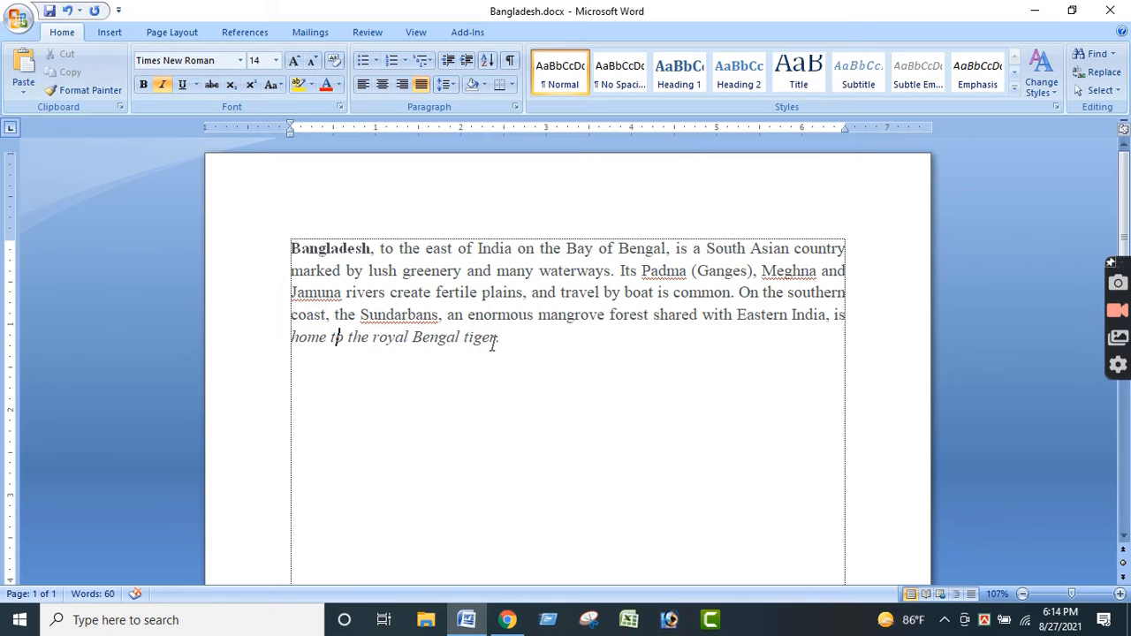
- Insert a new line above the paragraph and enter "Bangladesh" as the title
left_click(287, 246)
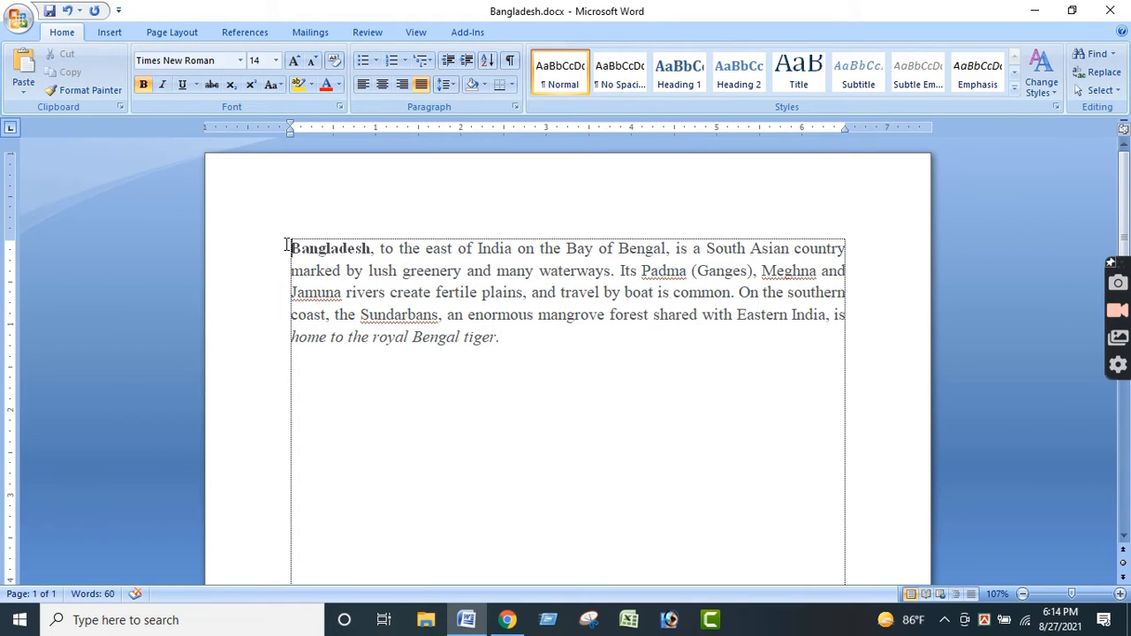
key("Return")
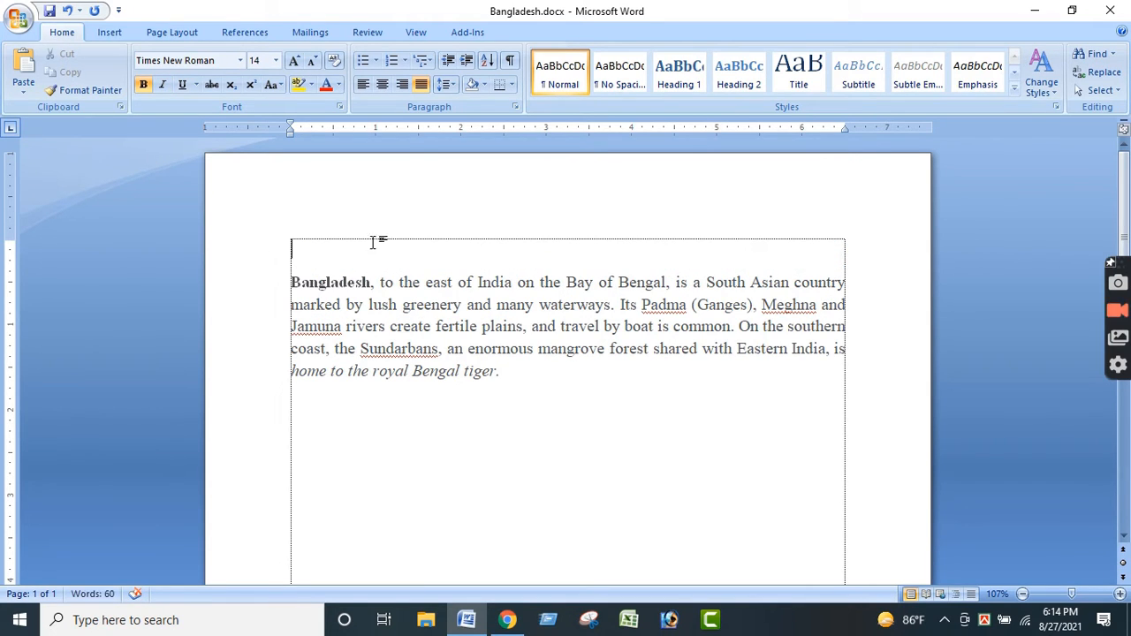
type("B")
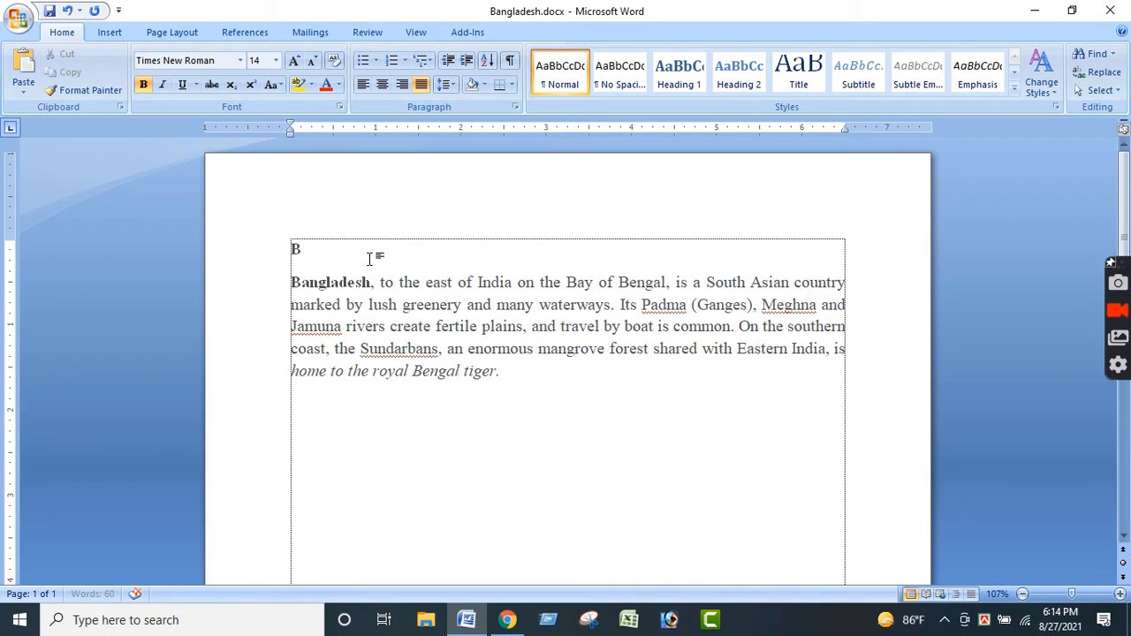
type("anglade")
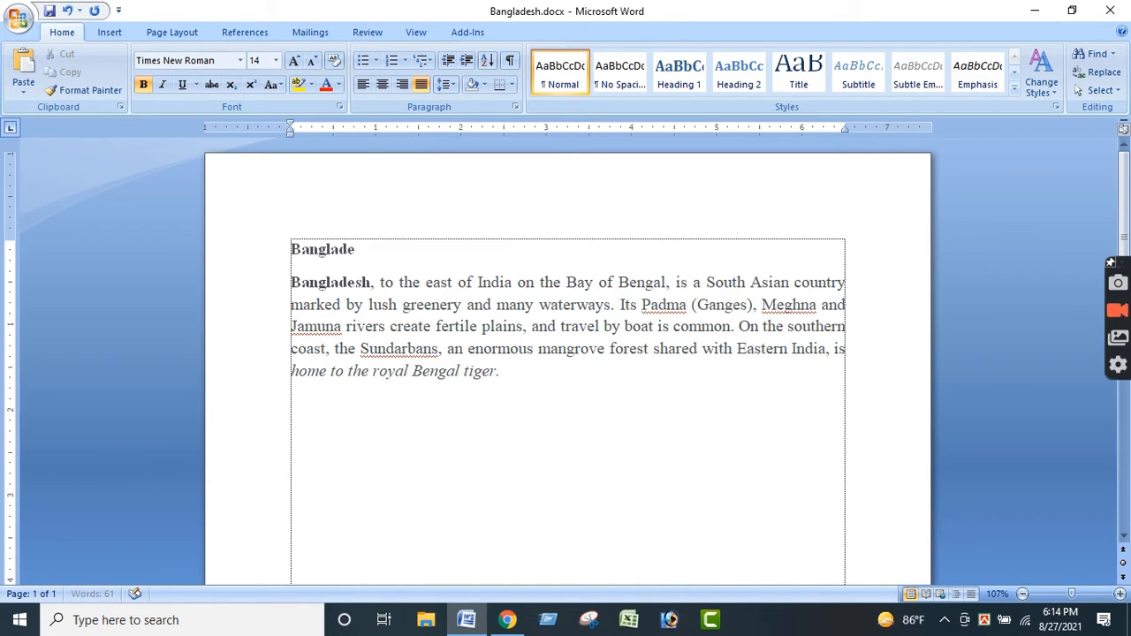
type("sh")
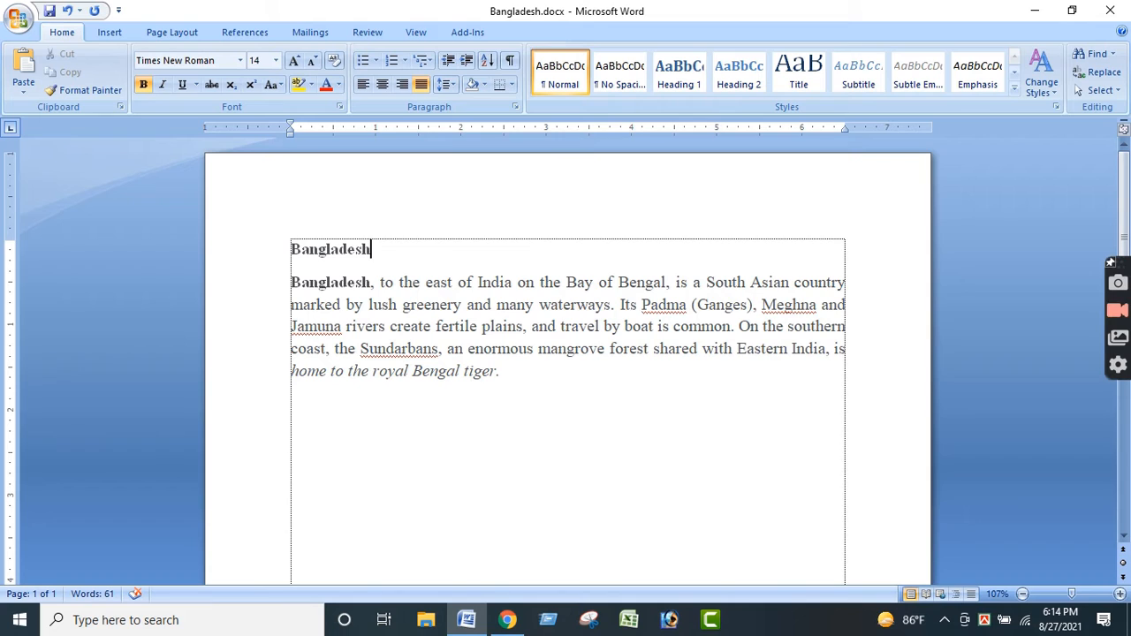
- Center the "Bangladesh" title line above the paragraph
left_click_drag(382, 251, 266, 248)
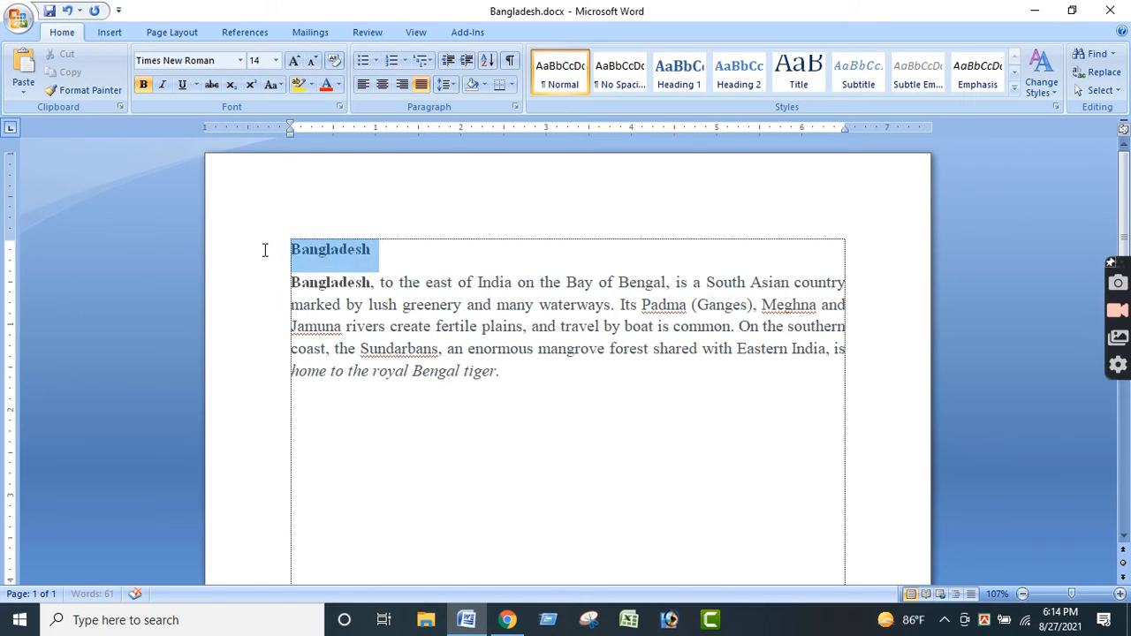
left_click(381, 84)
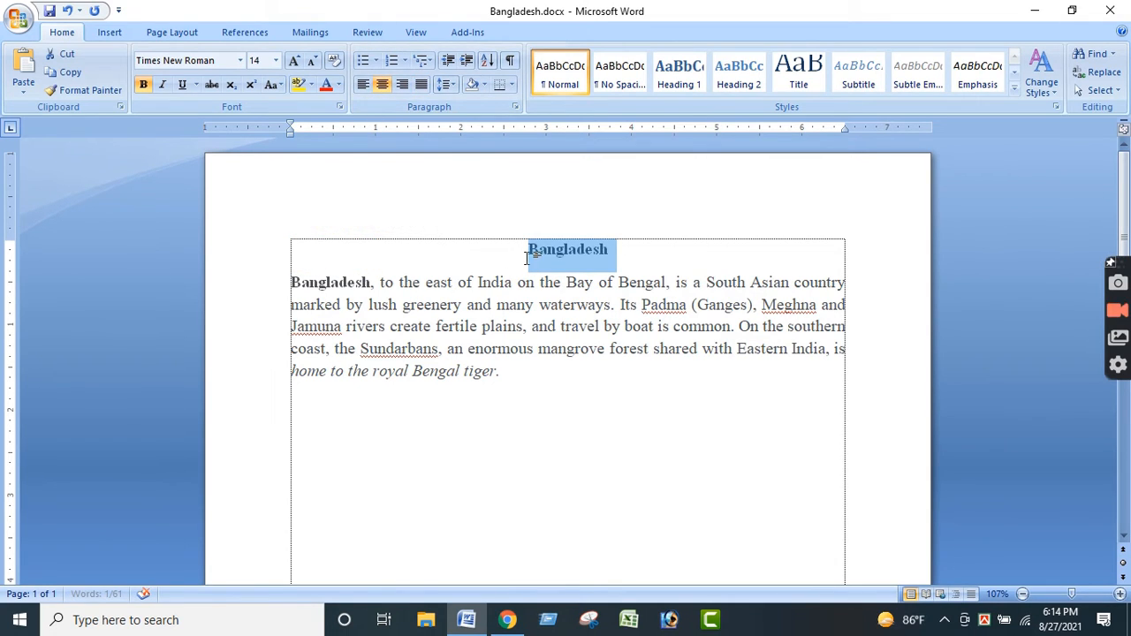
left_click(534, 254)
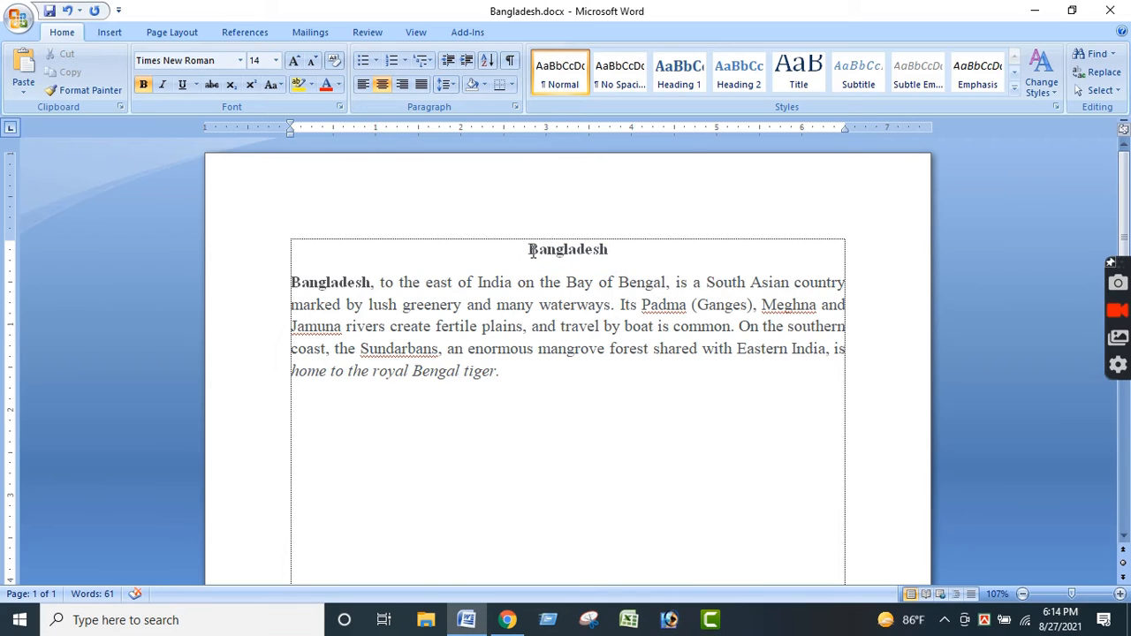
- Insert "About" before the centered heading word so the title reads "About Bangladesh"
type("Ao")
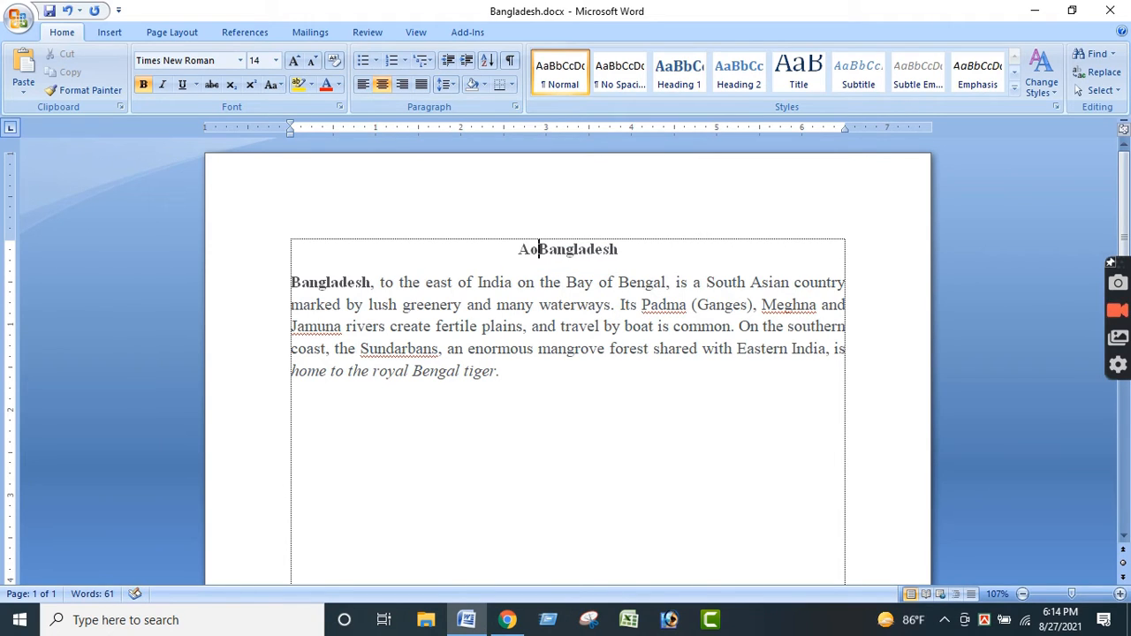
key("BackSpace")
type("bout")
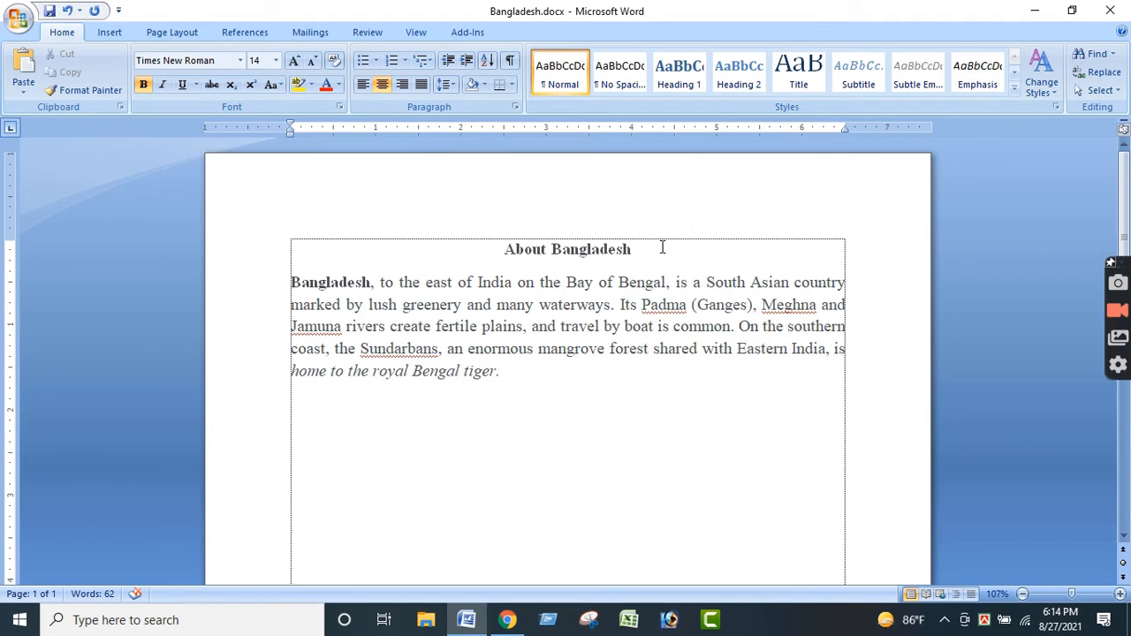
- Underline the whole "About Bangladesh" title with a single line
left_click_drag(642, 247, 487, 247)
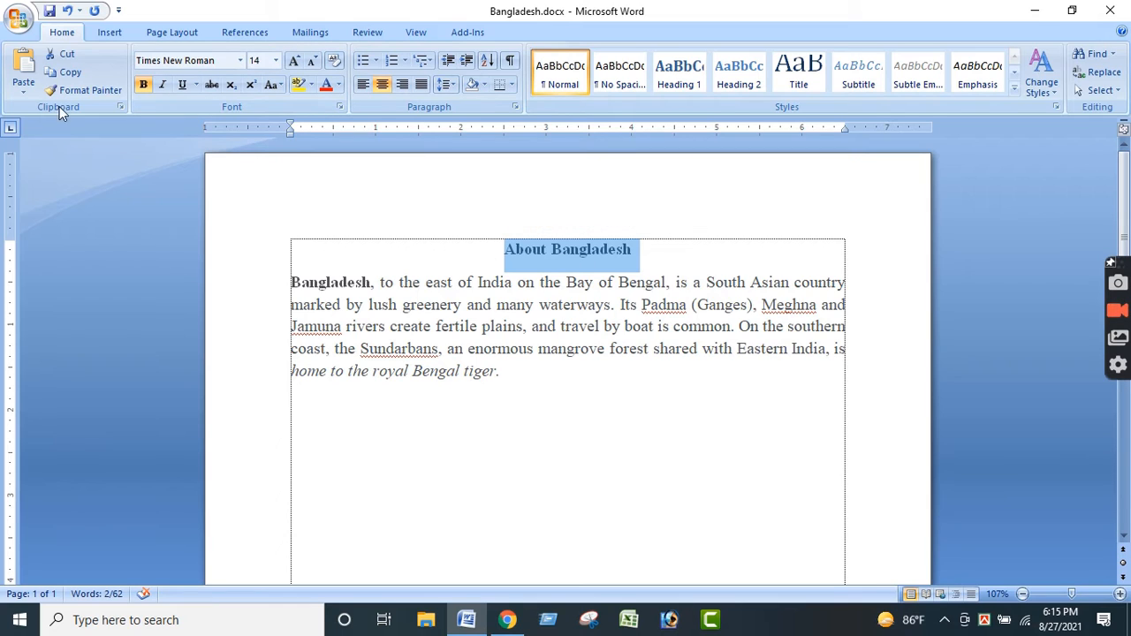
left_click(184, 89)
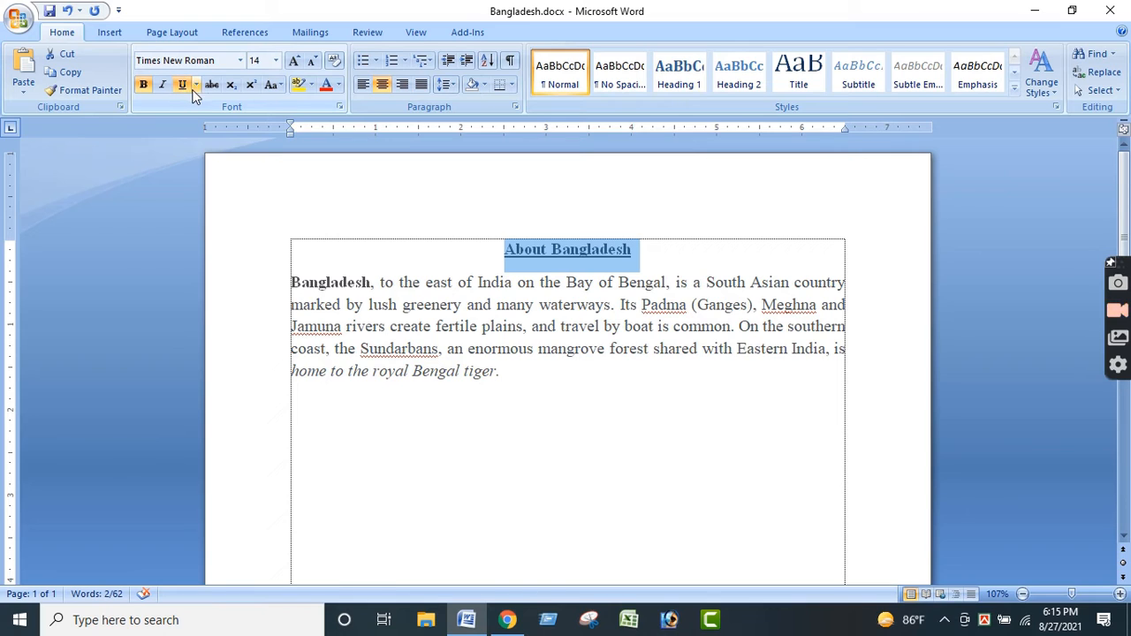
left_click(197, 86)
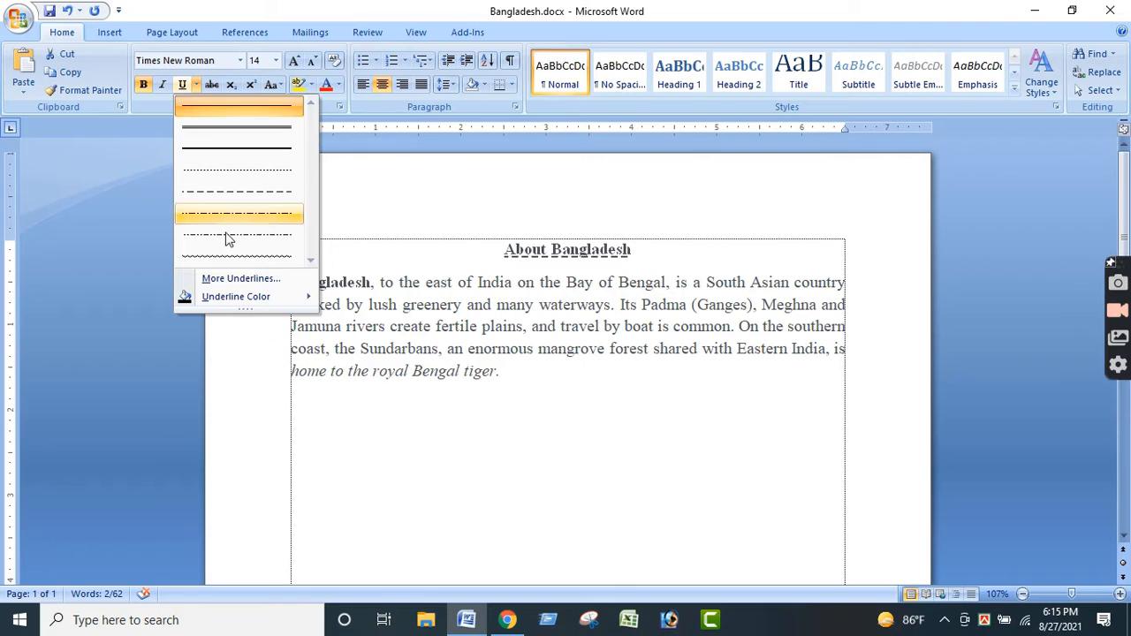
mouse_move(265, 297)
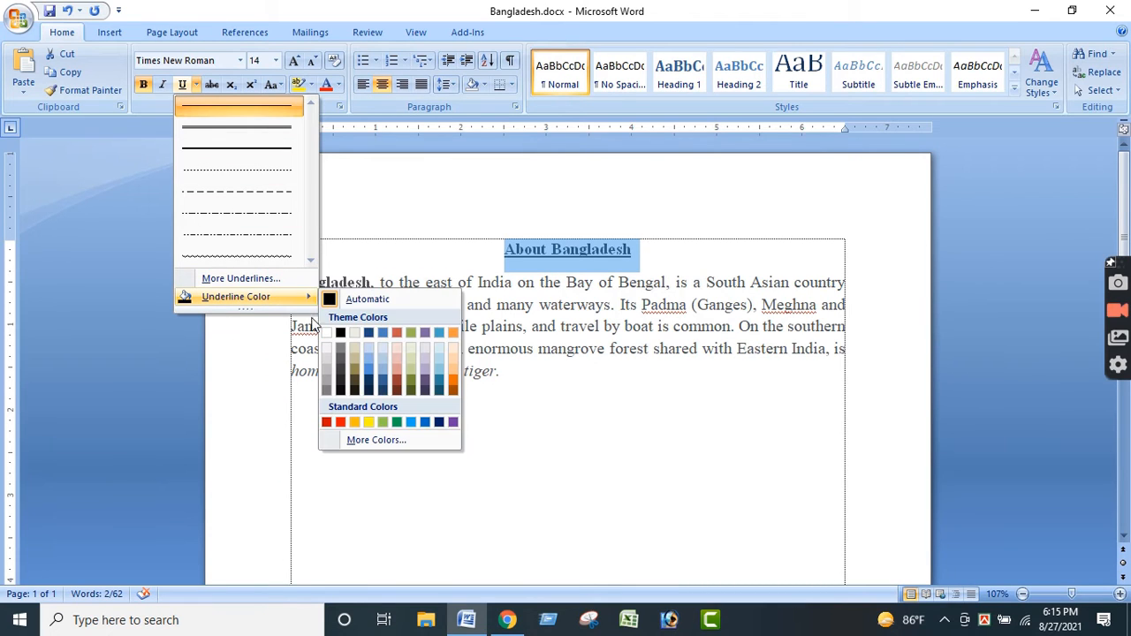
left_click(375, 173)
left_click(533, 252)
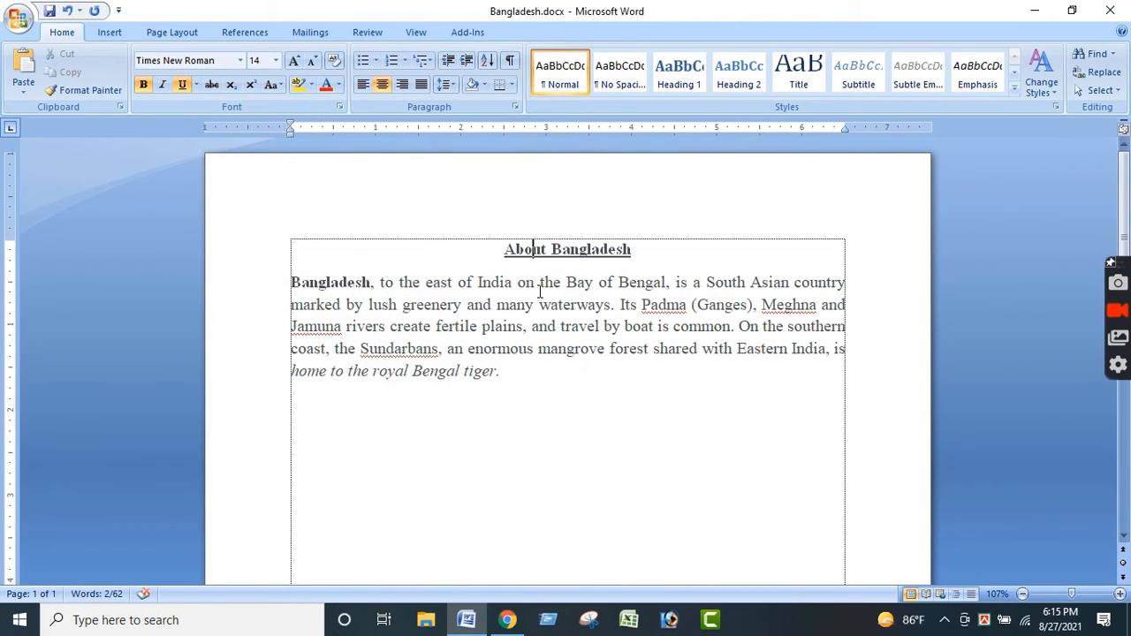
left_click(540, 300)
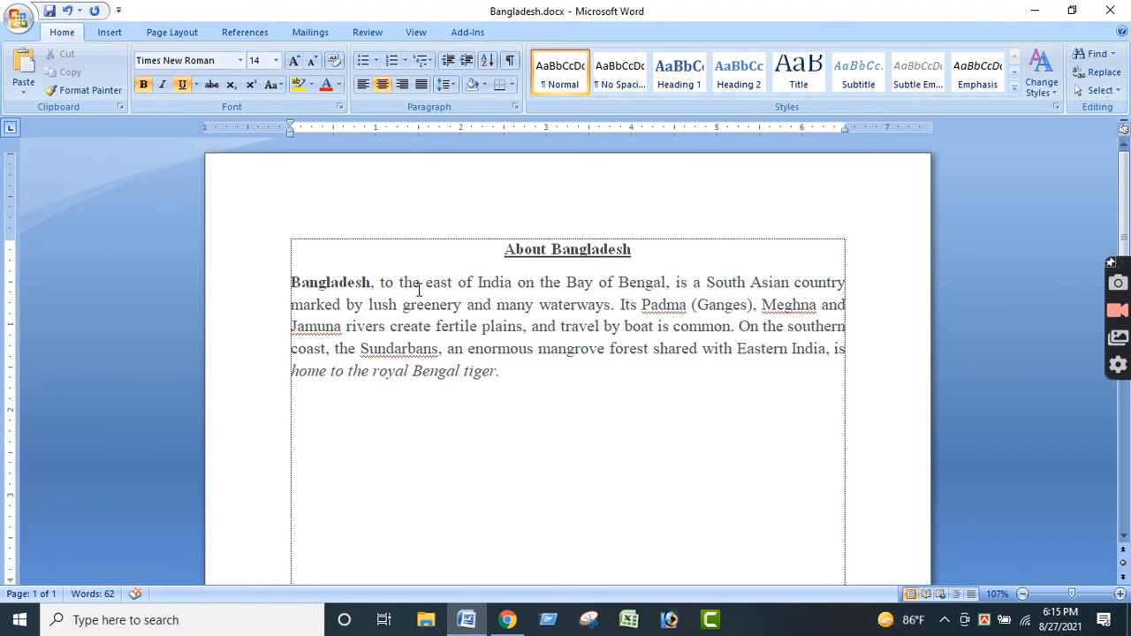
left_click(436, 327)
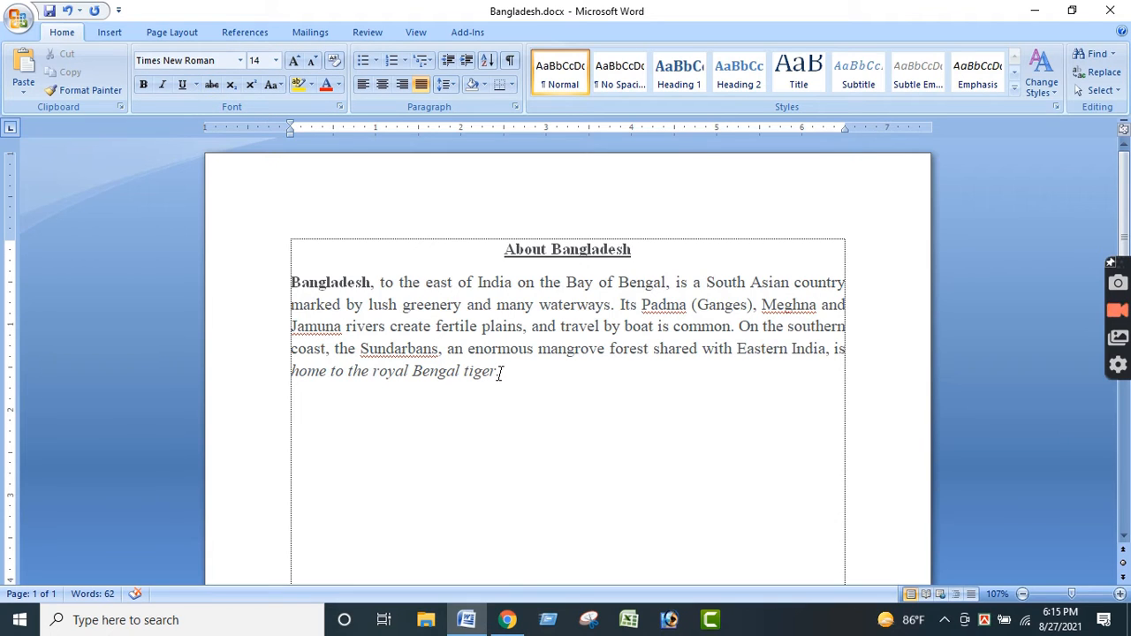
left_click_drag(496, 372, 414, 372)
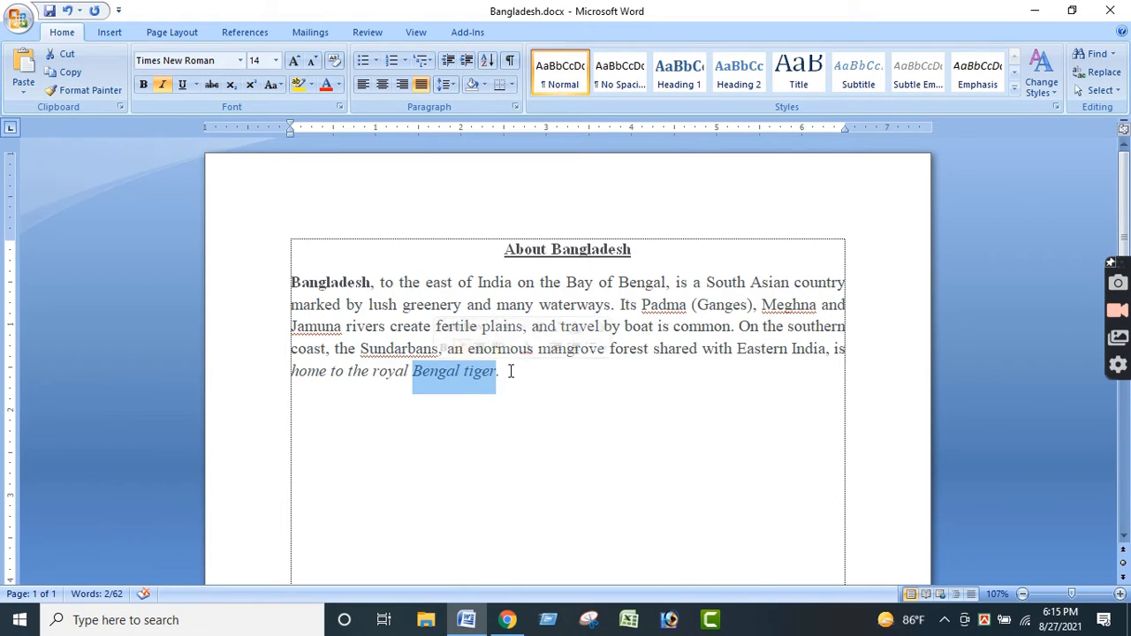
- Start a new line below the paragraph and enter the numbers "50 40"
left_click(512, 371)
key("Return")
type("50")
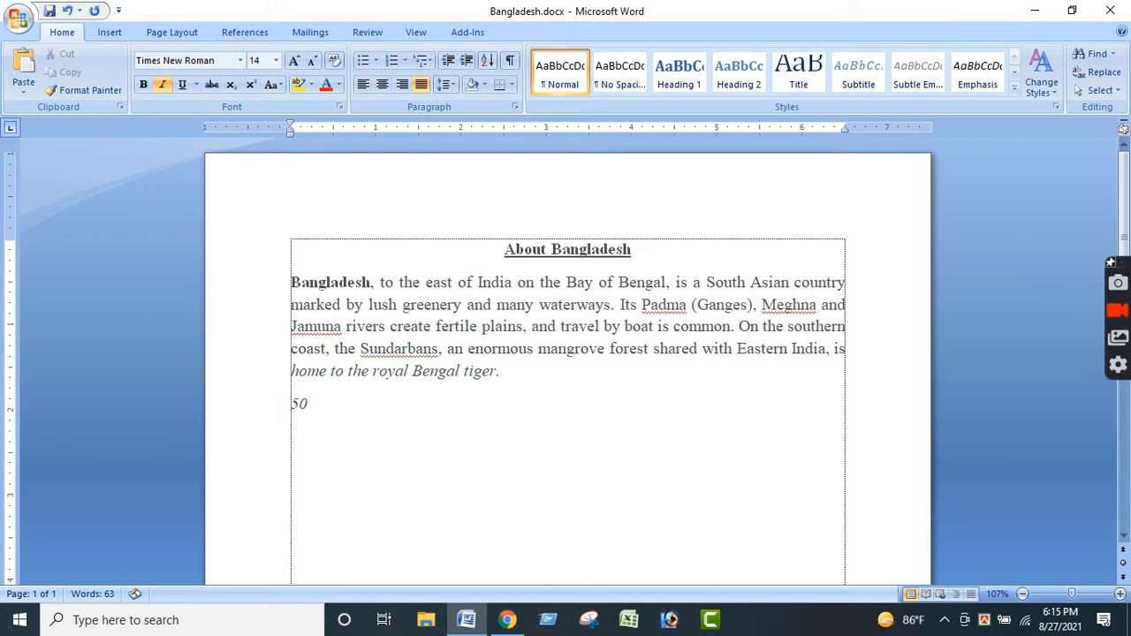
type(" 40")
scroll(511, 372, "down", 1)
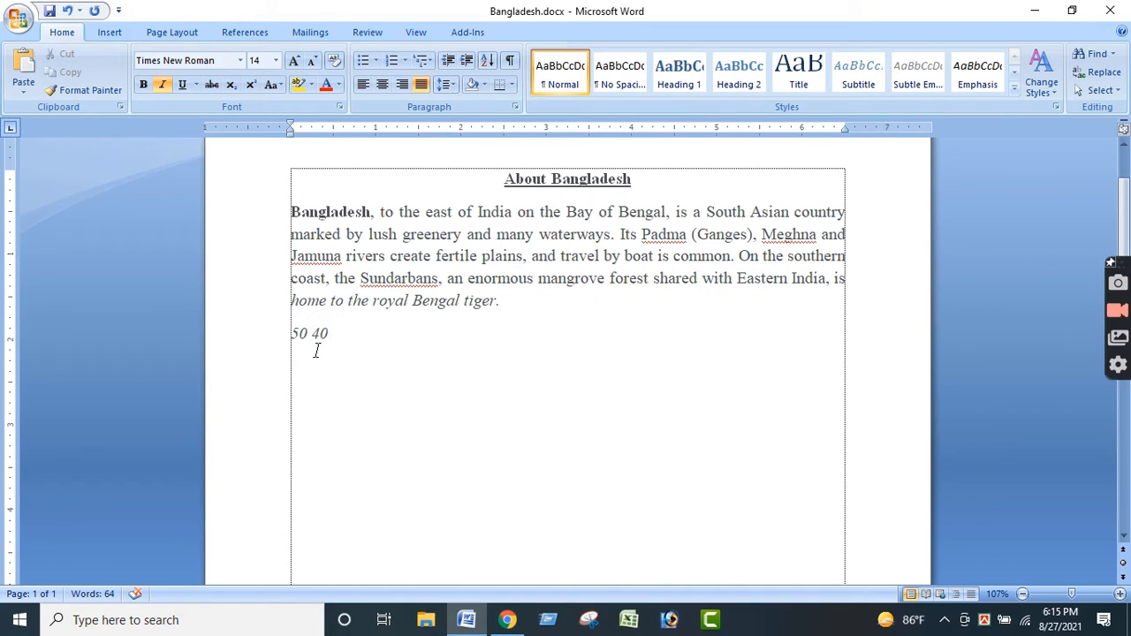
- Apply strikethrough to the number 50 on the line below the paragraph
left_click_drag(308, 333, 278, 328)
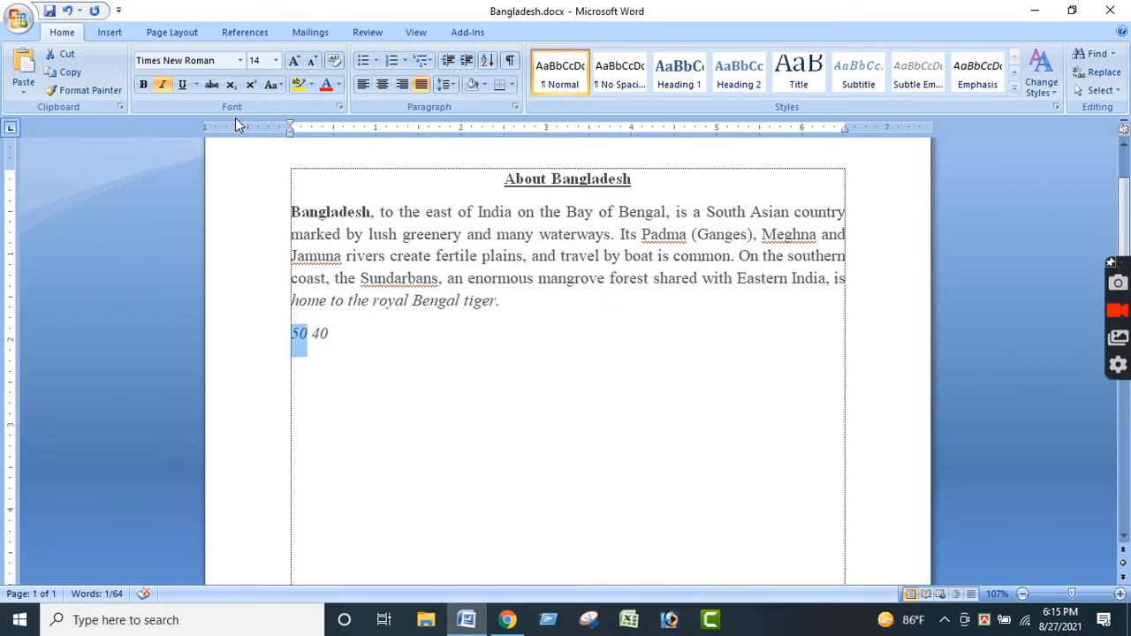
left_click(211, 84)
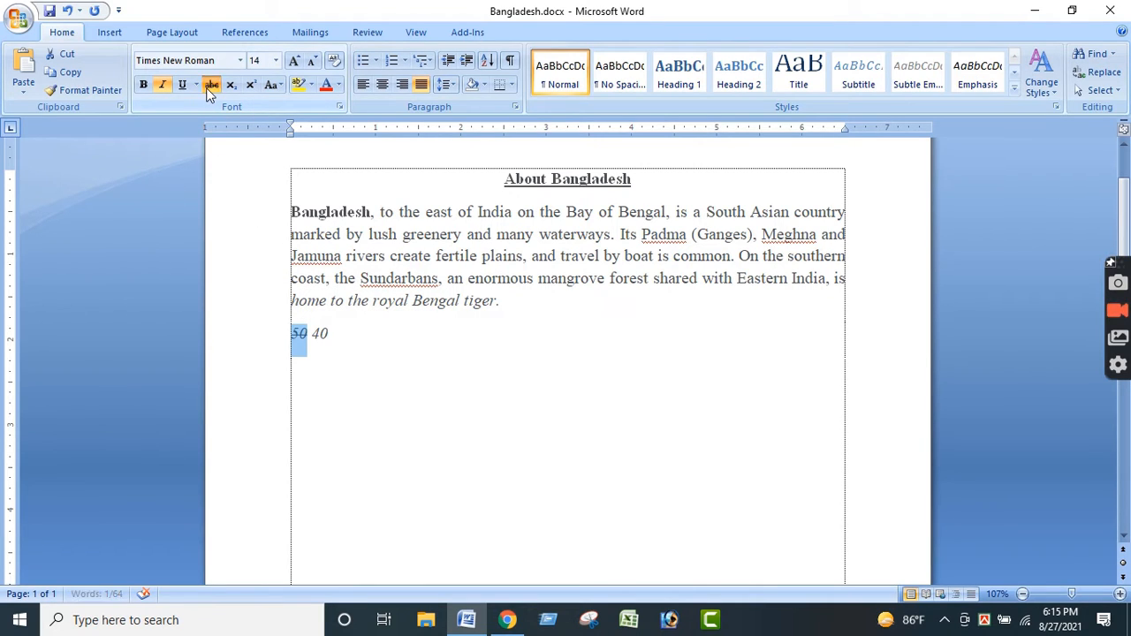
left_click(380, 399)
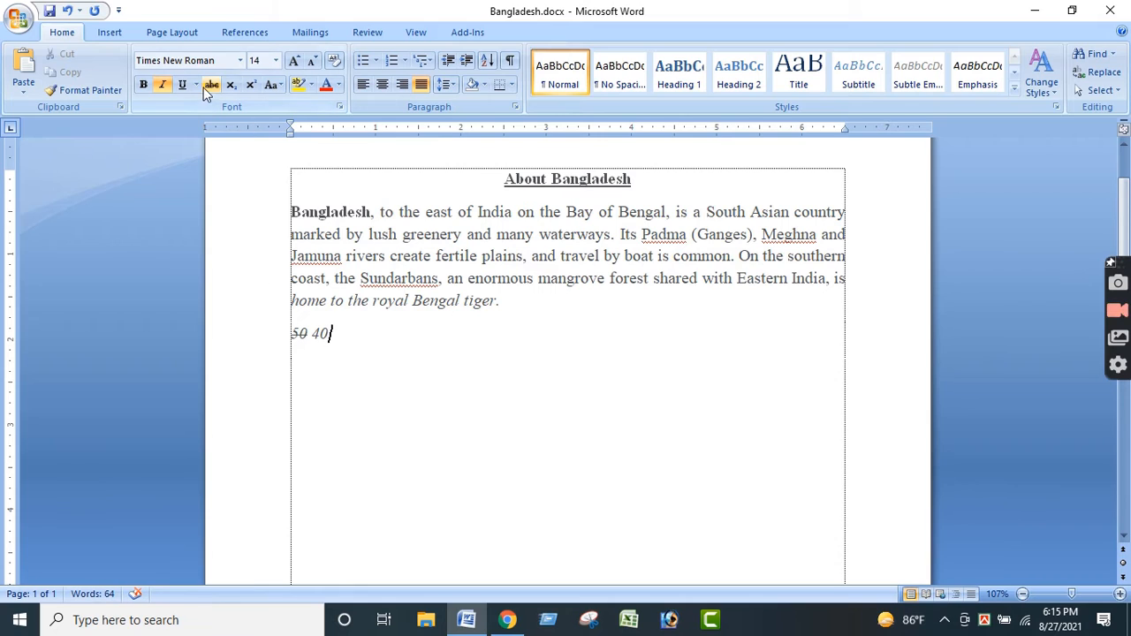
- Delete the numbers "50 40" from the line below the paragraph
left_click_drag(309, 334, 287, 336)
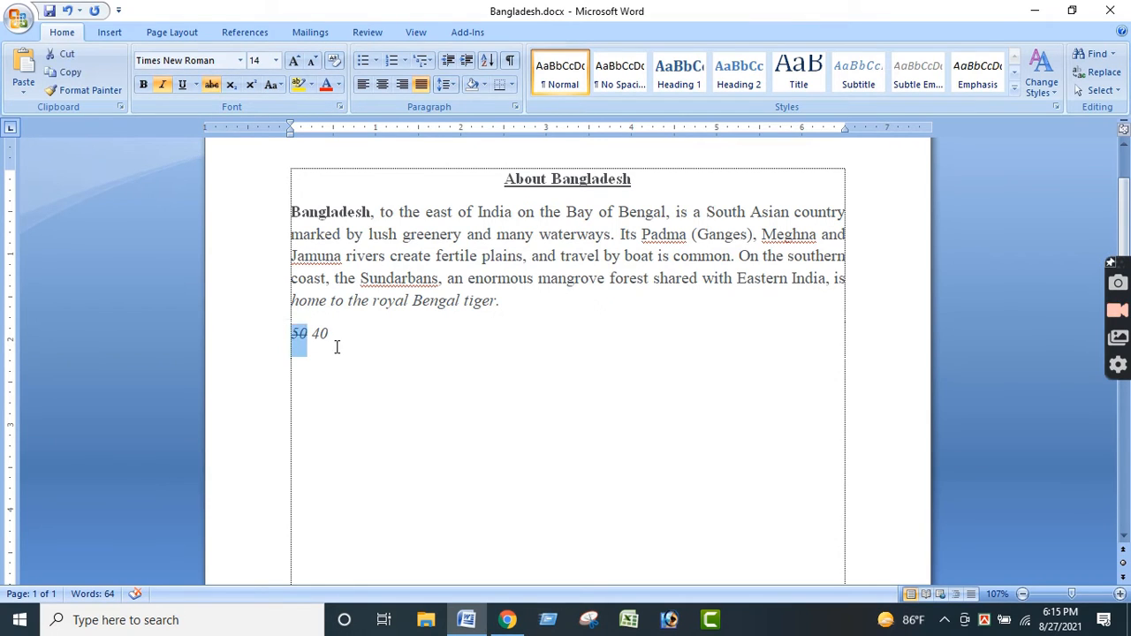
left_click(333, 344)
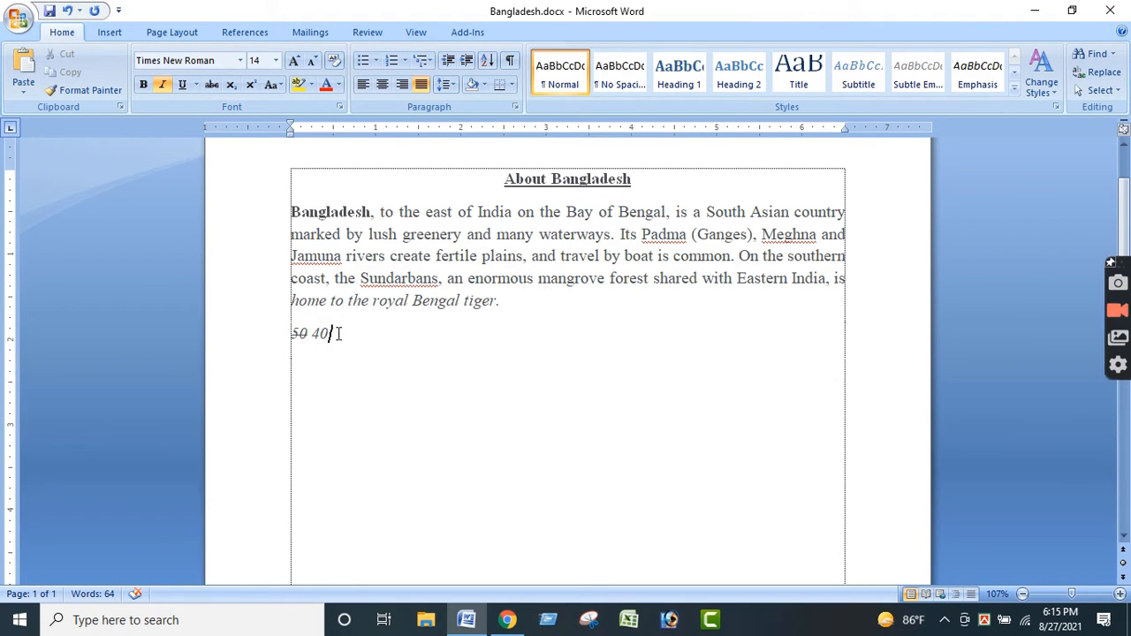
left_click(280, 332)
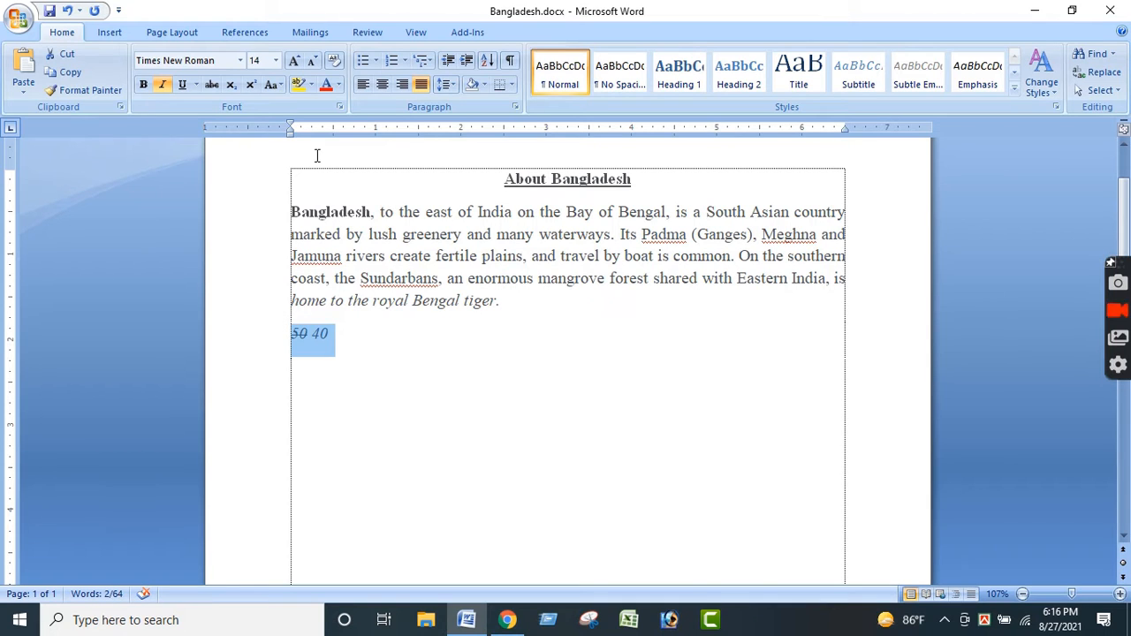
left_click(344, 336)
left_click(233, 335)
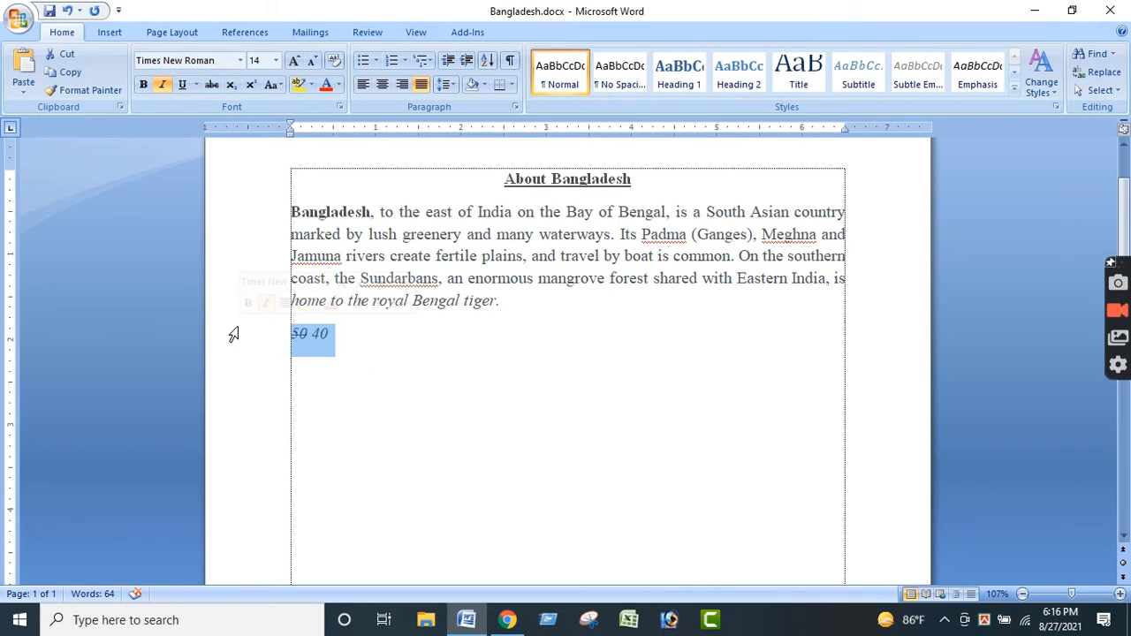
key("Delete")
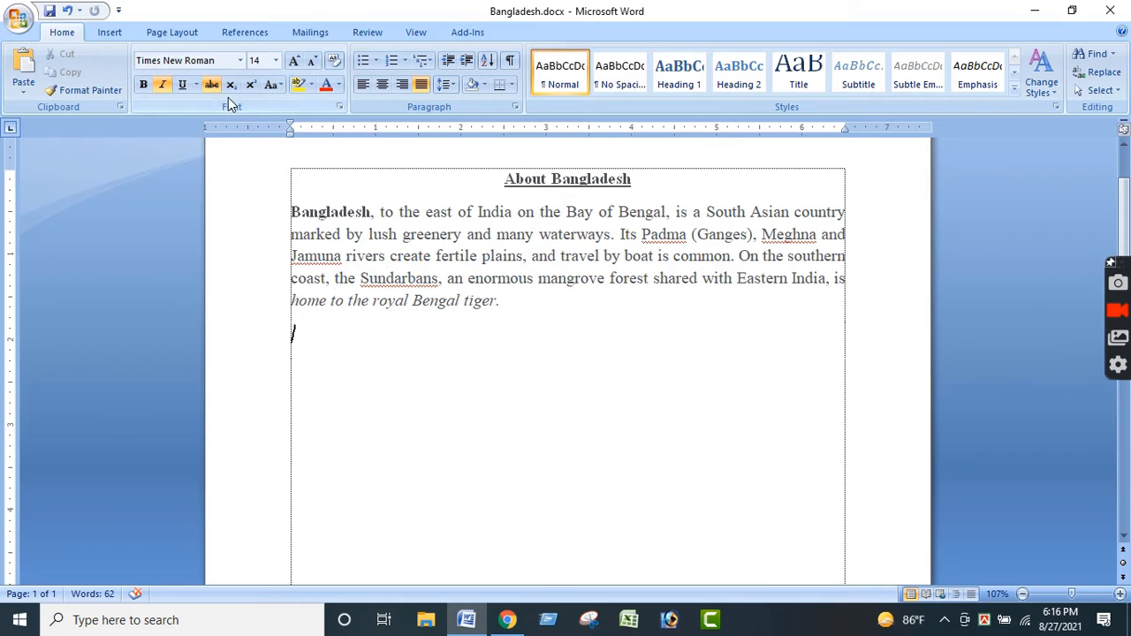
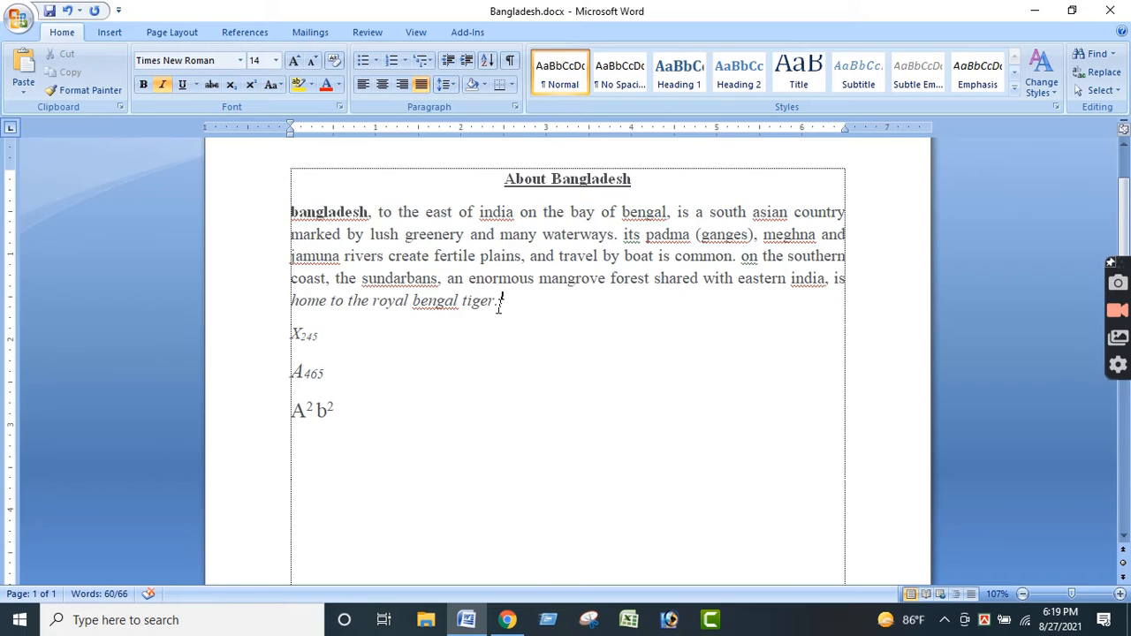
- Change the Bangladesh paragraph's text to sentence case
left_click(271, 86)
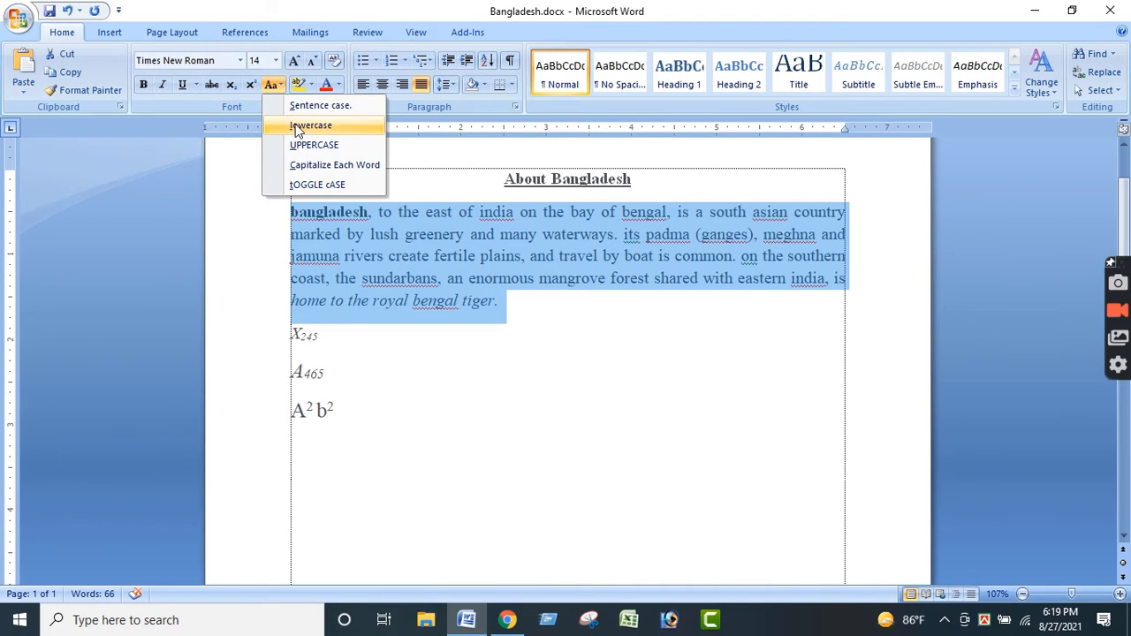
left_click(297, 105)
left_click(508, 306)
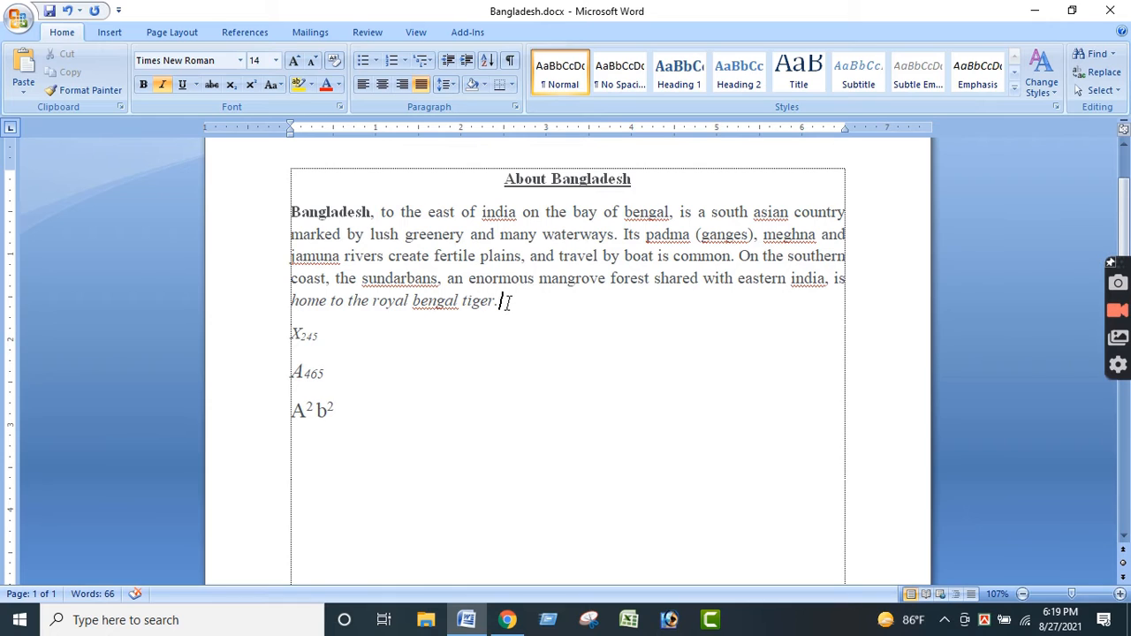
- Select the whole Bangladesh paragraph and convert its text to lowercase
left_click_drag(509, 303, 339, 217)
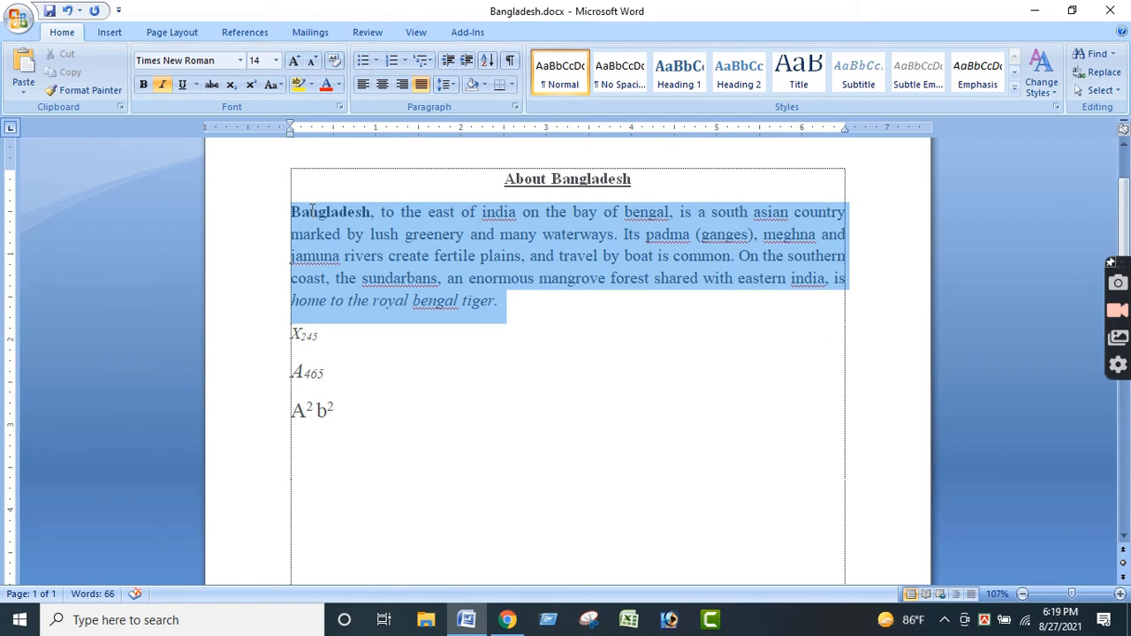
left_click(341, 234)
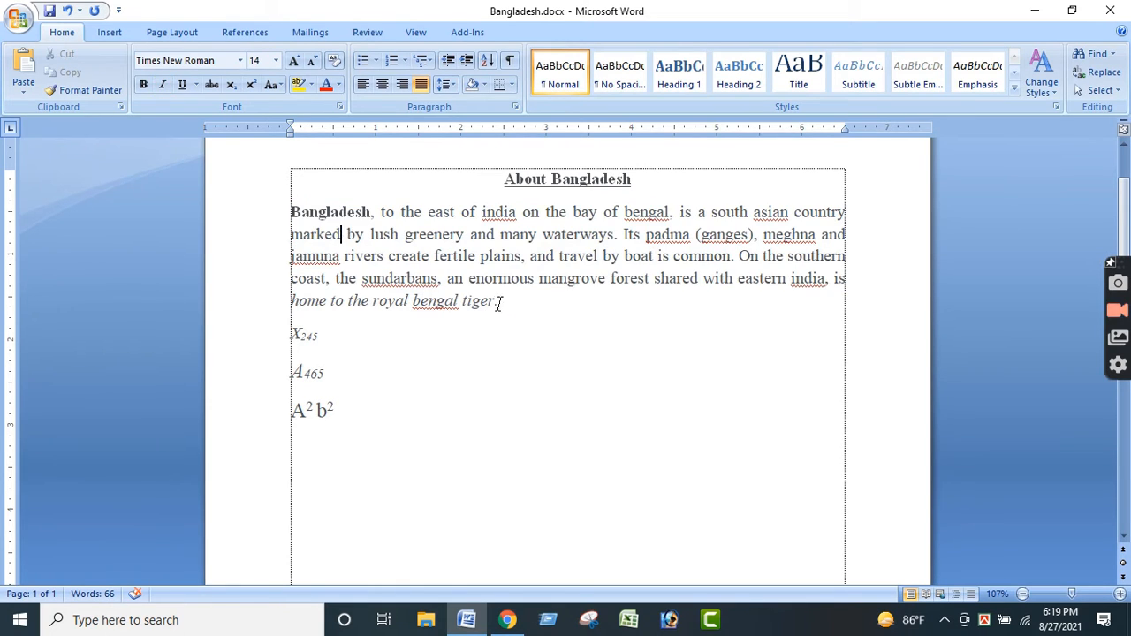
left_click_drag(499, 303, 292, 215)
left_click(275, 86)
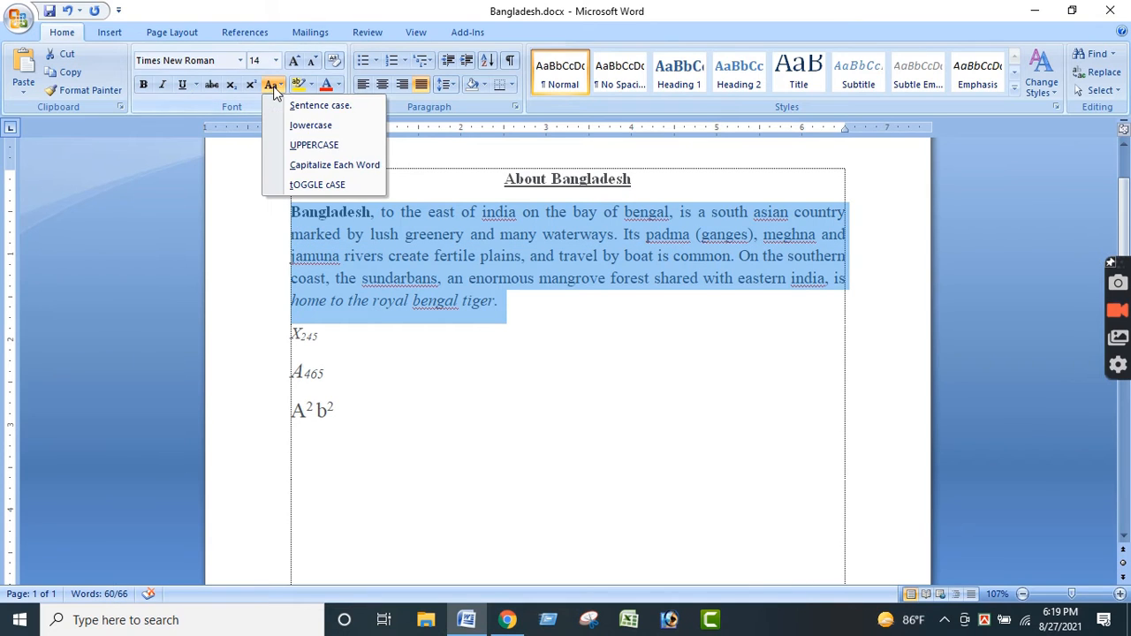
left_click(313, 125)
left_click(530, 309)
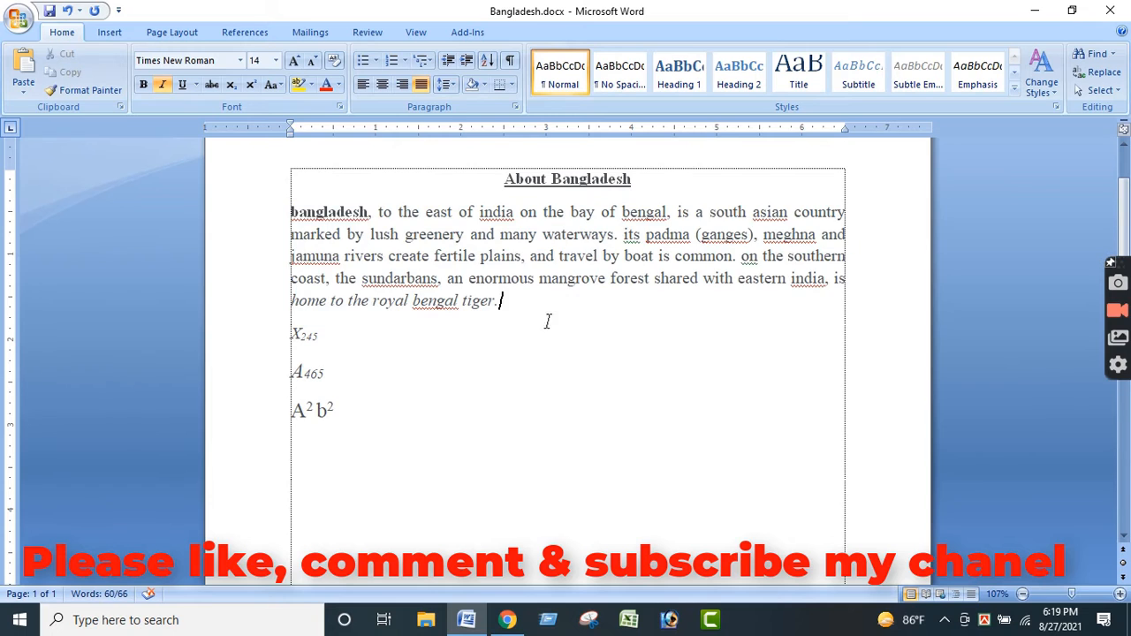
- Convert the text of the whole Bangladesh paragraph to uppercase
left_click_drag(506, 305, 294, 204)
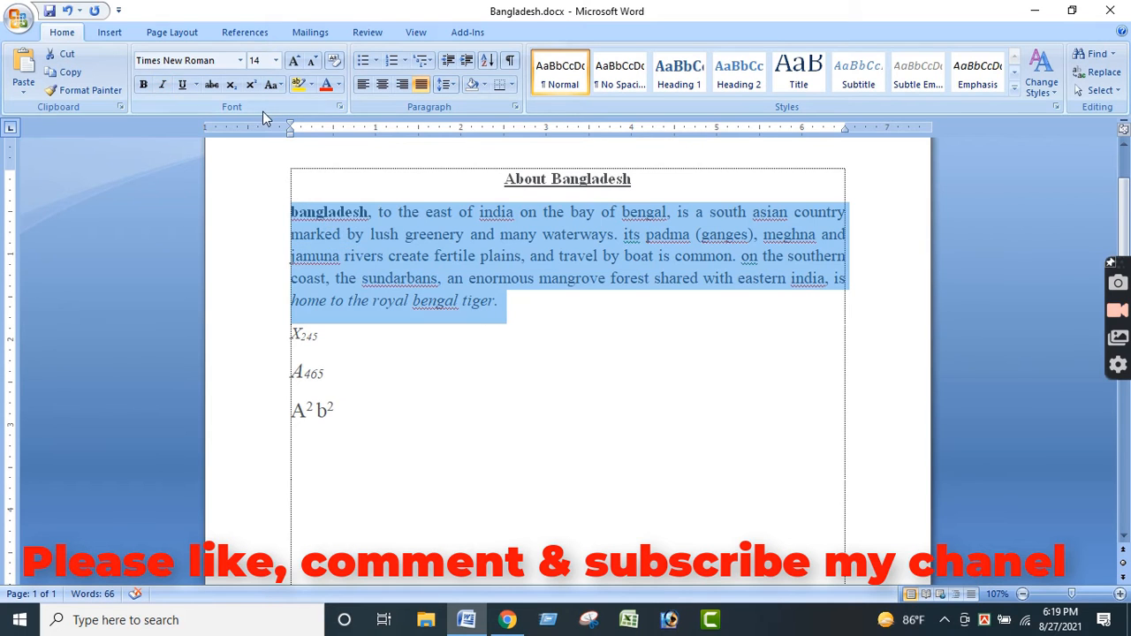
left_click(525, 302)
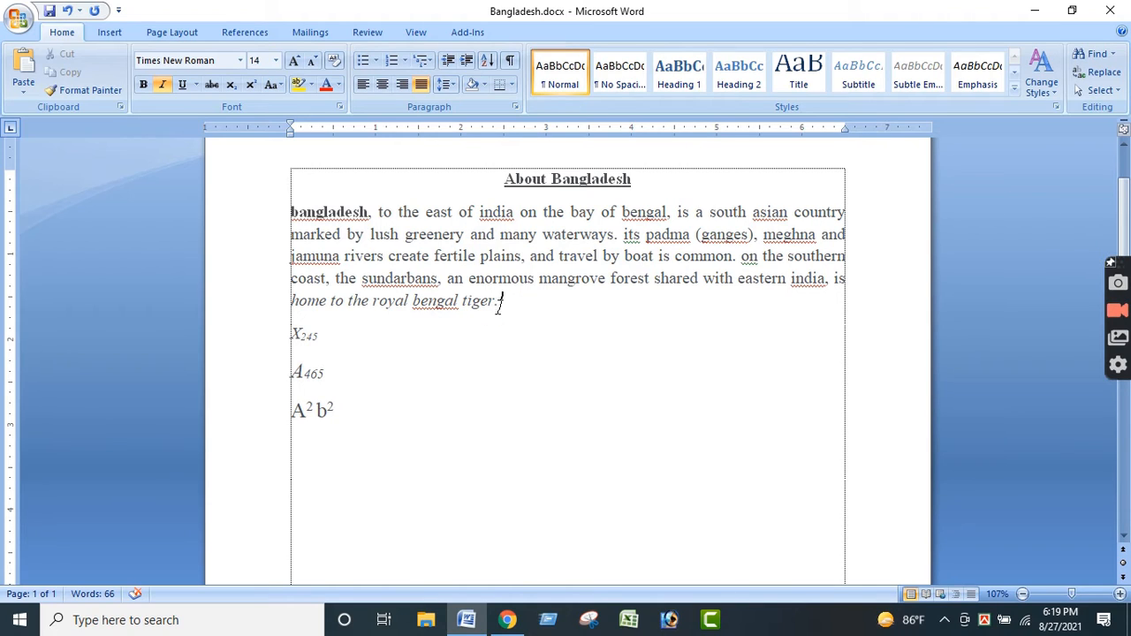
left_click_drag(499, 302, 255, 167)
left_click(429, 301)
left_click_drag(505, 304, 294, 207)
left_click(277, 87)
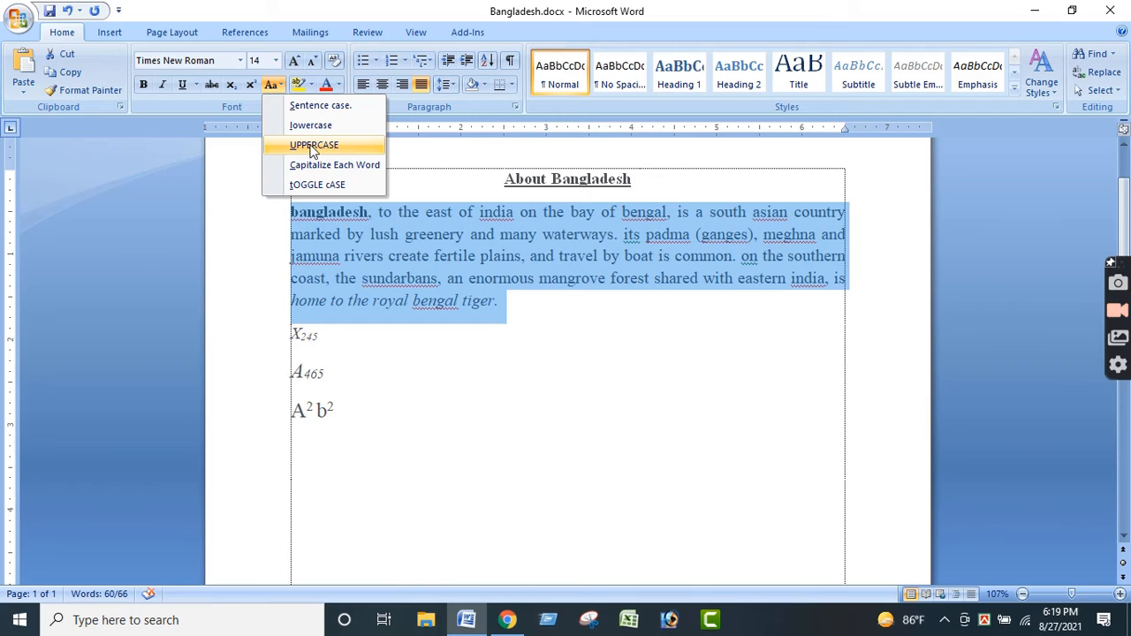
left_click(311, 146)
left_click(517, 353)
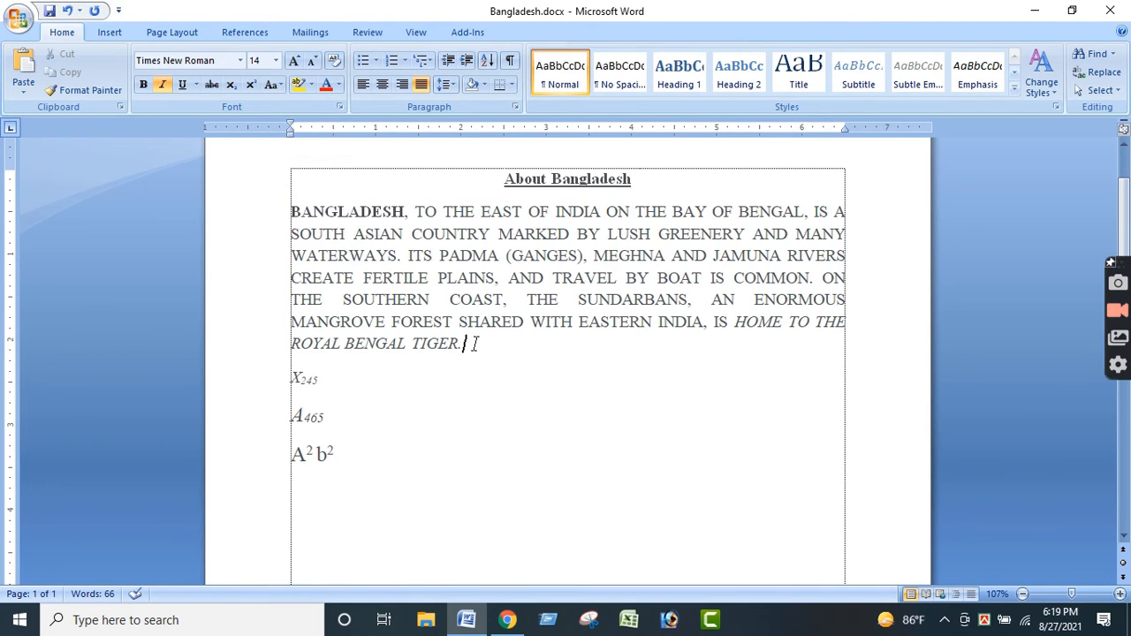
- Apply Capitalize Each Word to the whole Bangladesh paragraph
left_click_drag(475, 344, 291, 210)
left_click(274, 85)
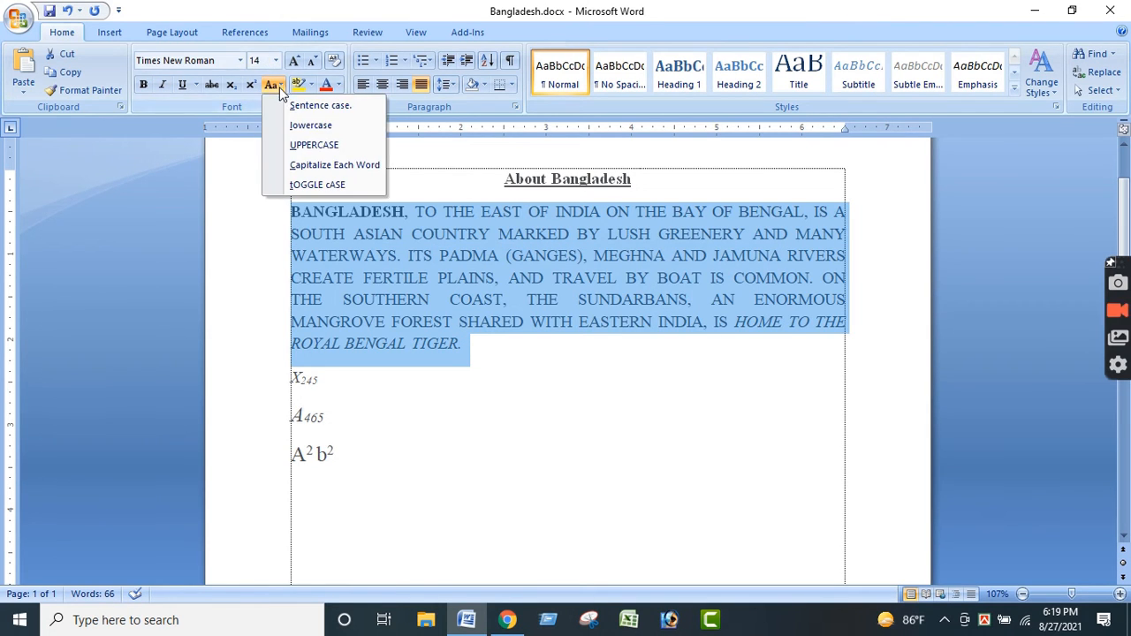
left_click(326, 168)
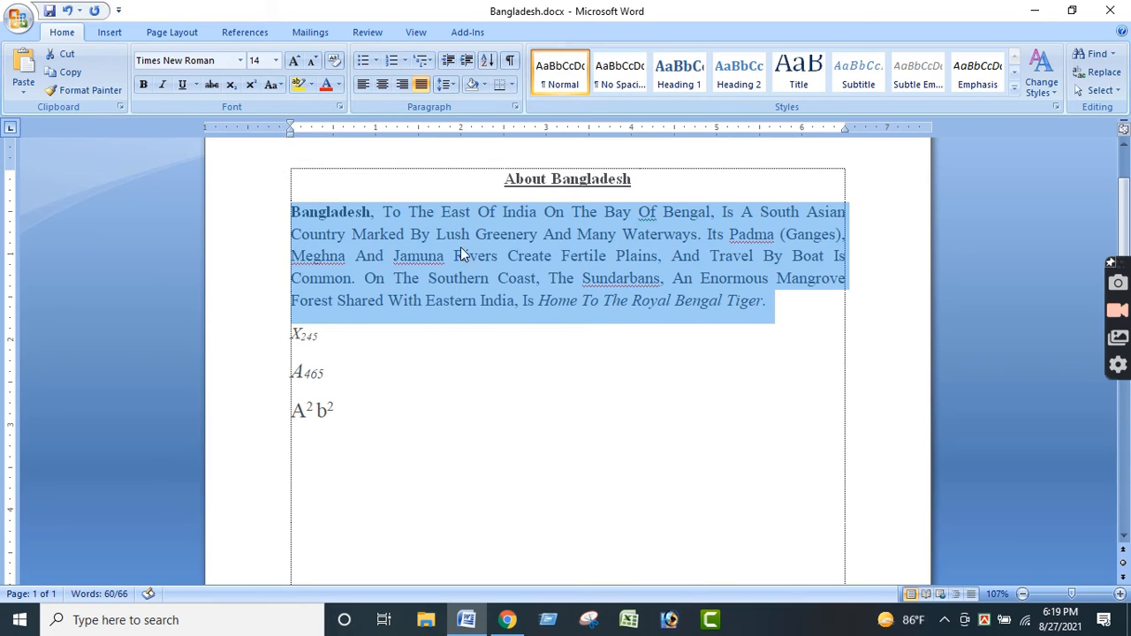
left_click(484, 255)
- Apply toggle case to the whole Bangladesh paragraph
left_click_drag(770, 317, 287, 217)
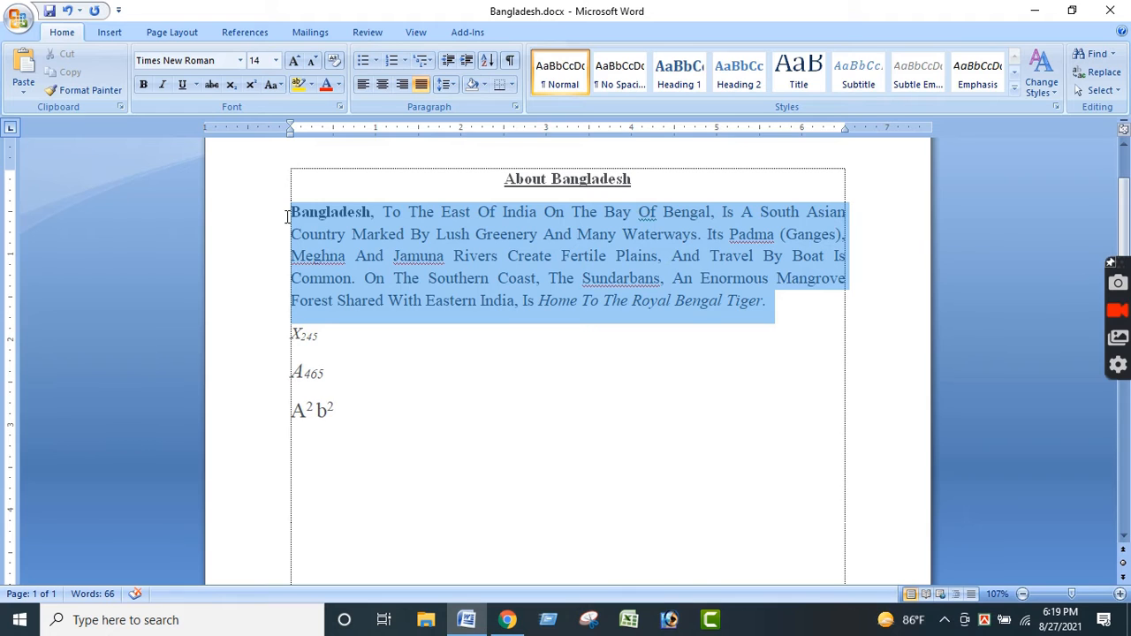
left_click_drag(288, 217, 287, 216)
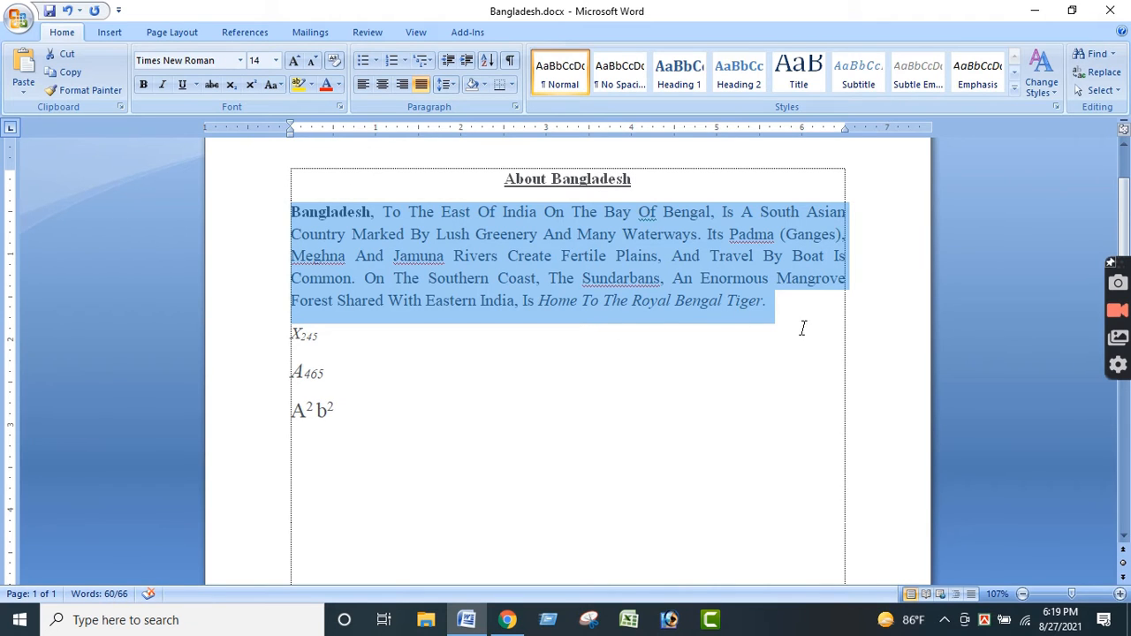
left_click(775, 304)
left_click_drag(768, 301, 307, 210)
left_click(270, 85)
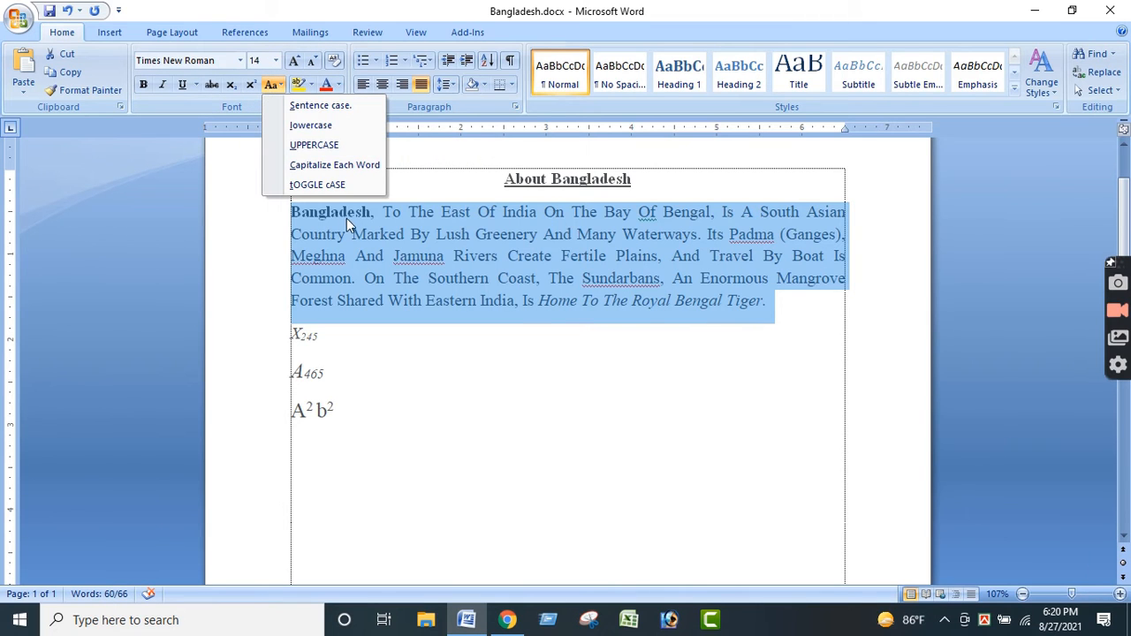
left_click(777, 305)
left_click_drag(777, 304, 298, 206)
left_click(271, 85)
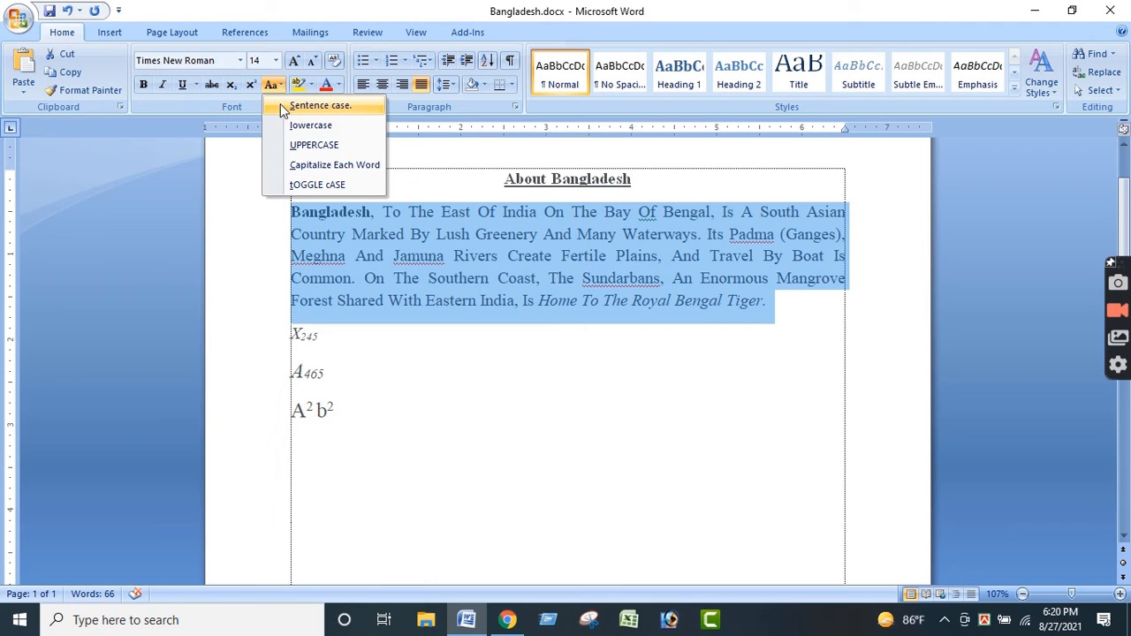
left_click(321, 188)
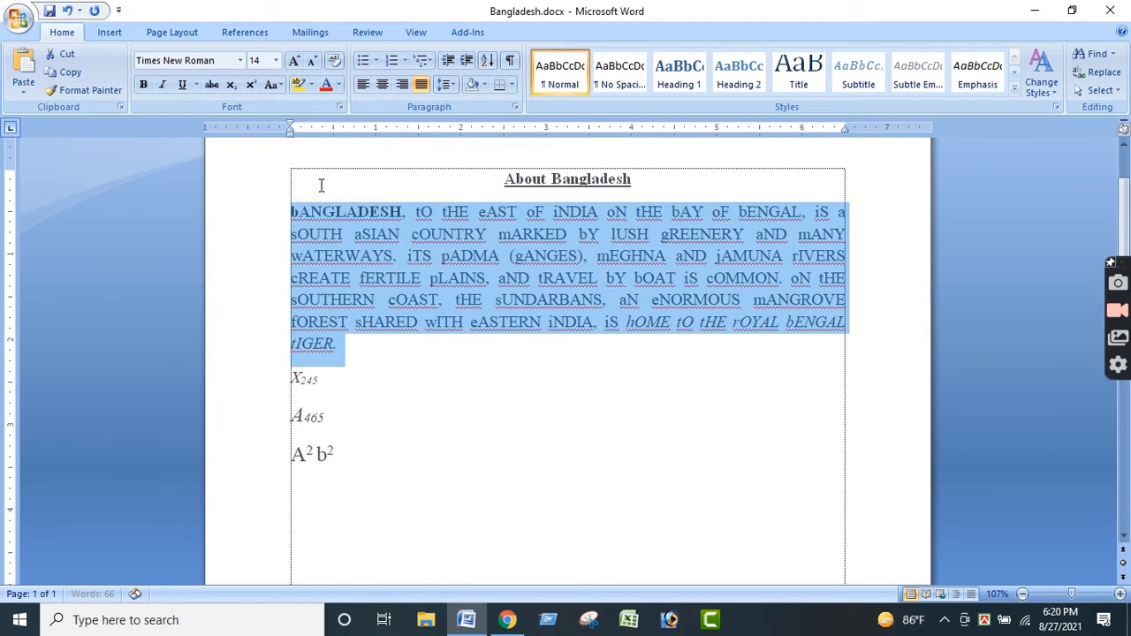
left_click(425, 353)
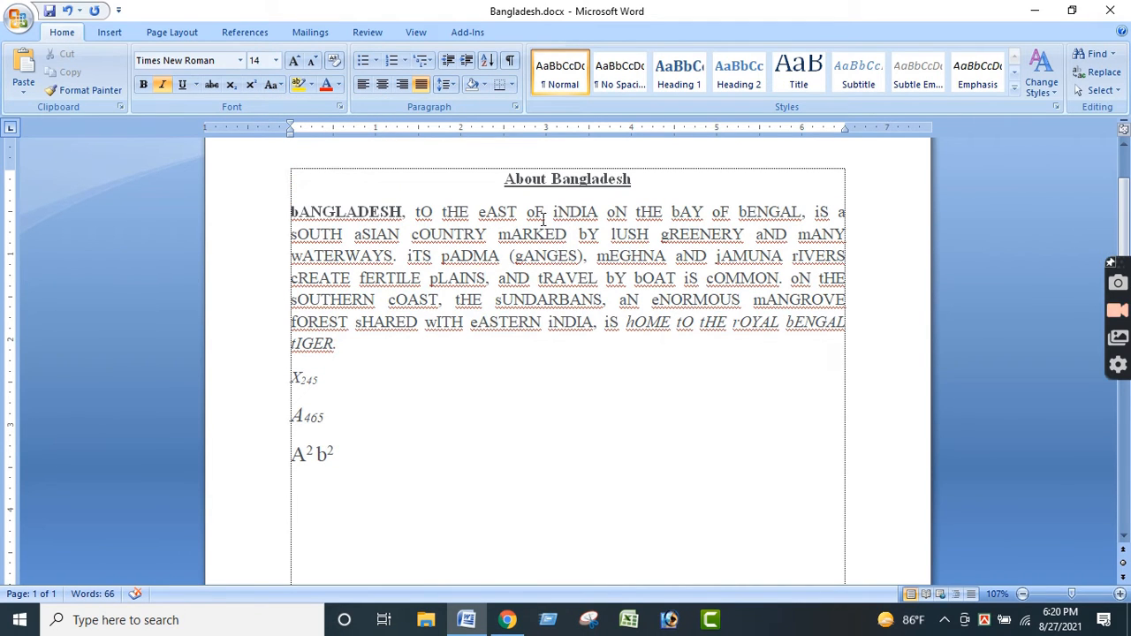
- Undo the toggle case, capitalized, uppercase and lowercase changes made to the Bangladesh paragraph
left_click_drag(357, 339, 300, 202)
left_click(392, 322)
key("ctrl+z")
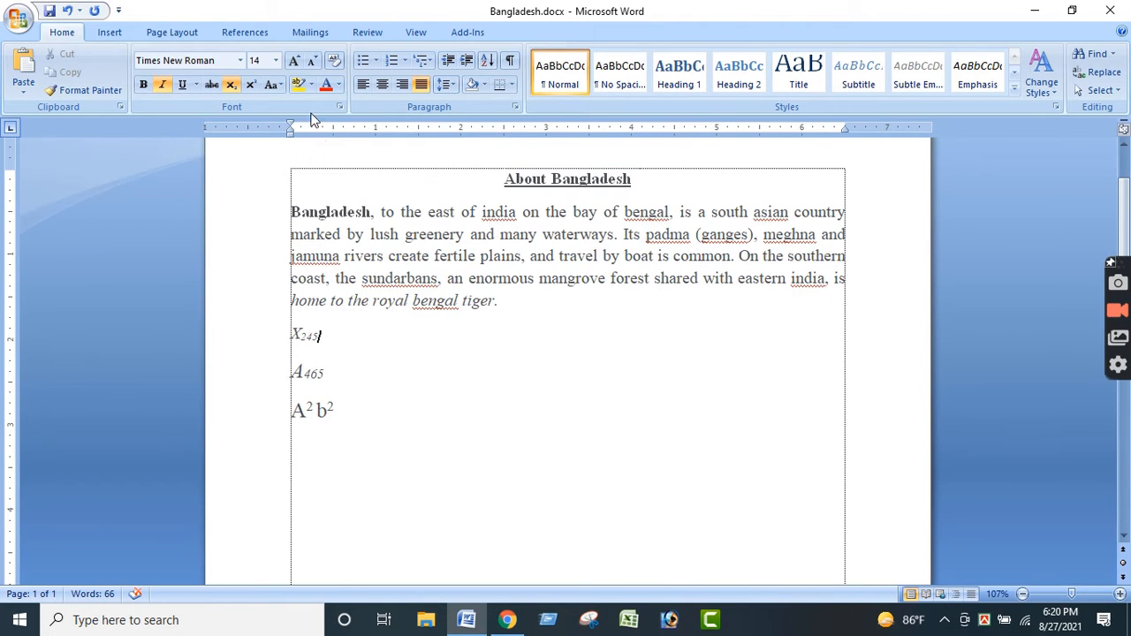
left_click(194, 60)
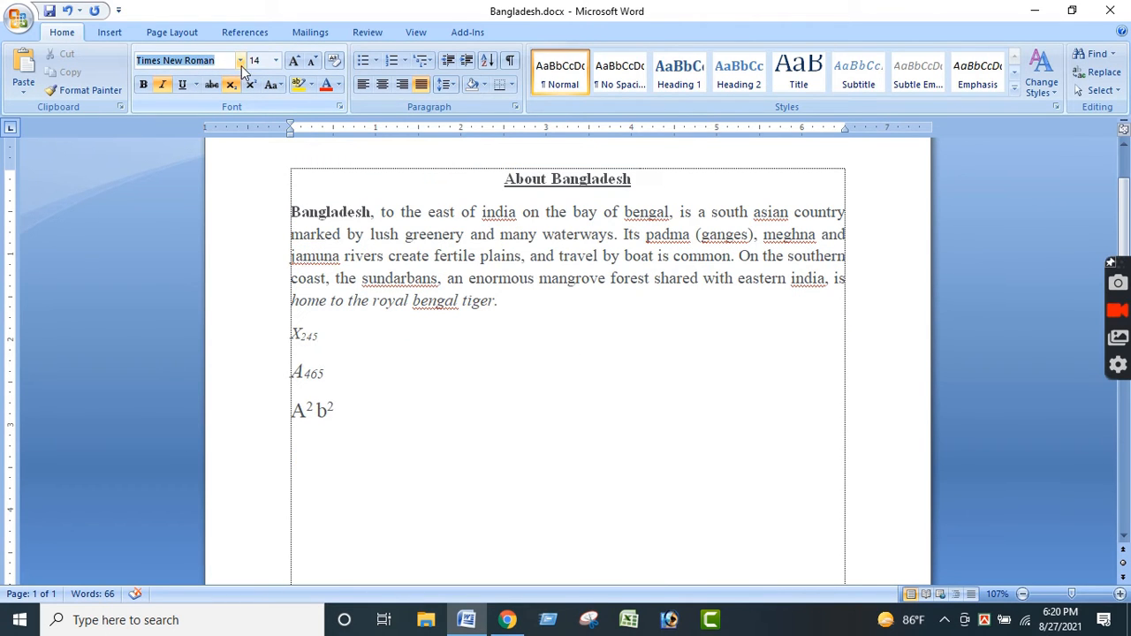
left_click(277, 62)
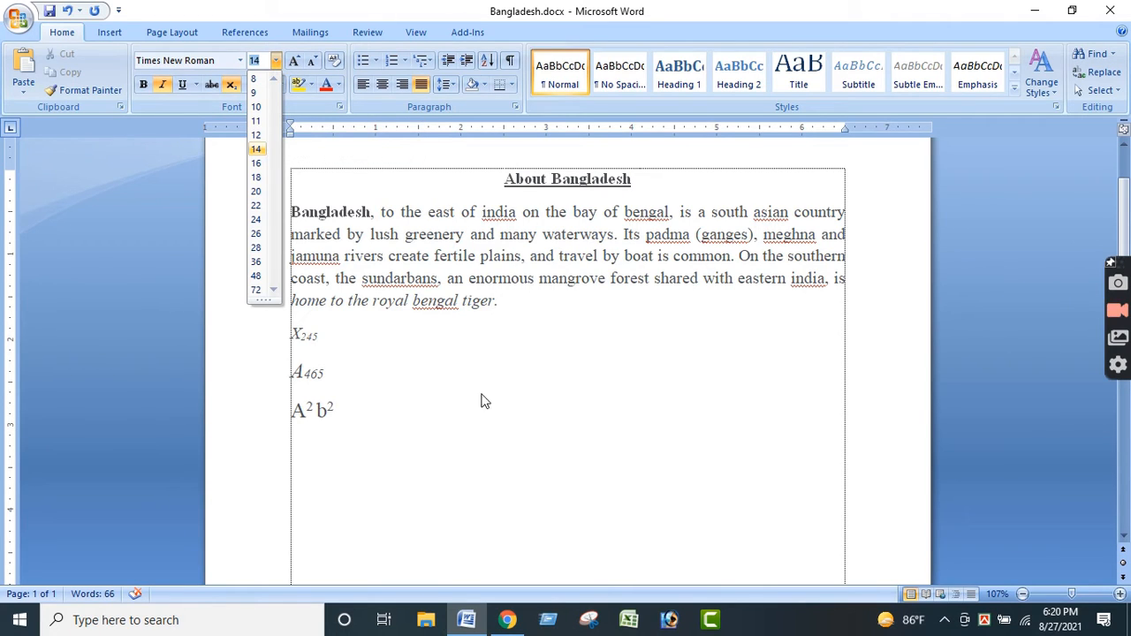
left_click(467, 366)
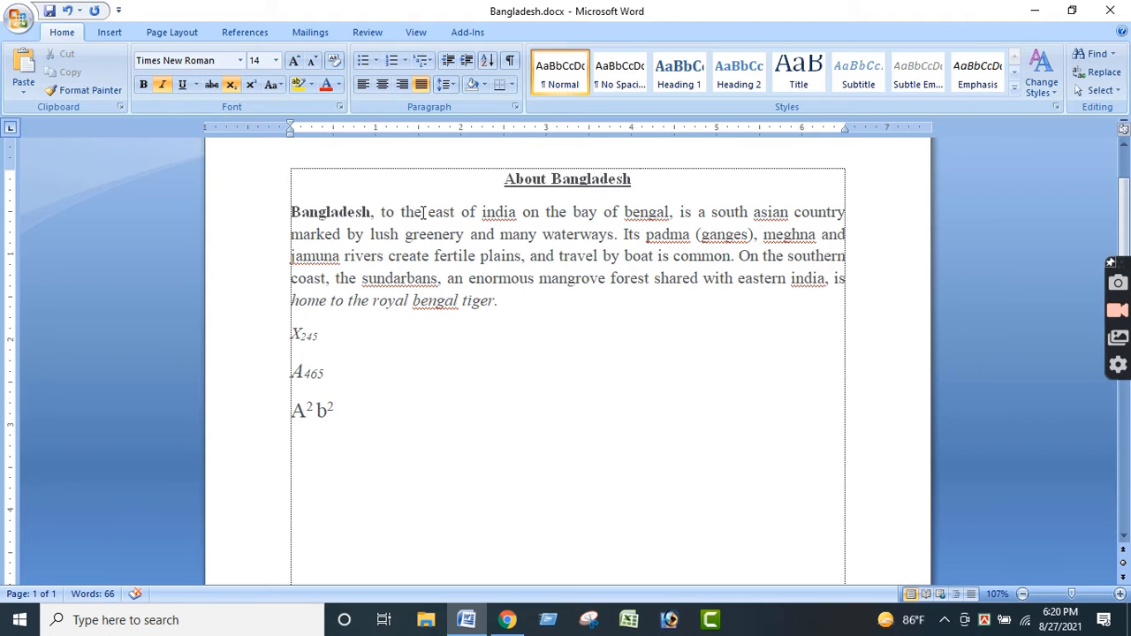
- Enlarge the font of the whole Bangladesh paragraph step by step to size 26 with Grow Font
left_click_drag(499, 301, 292, 213)
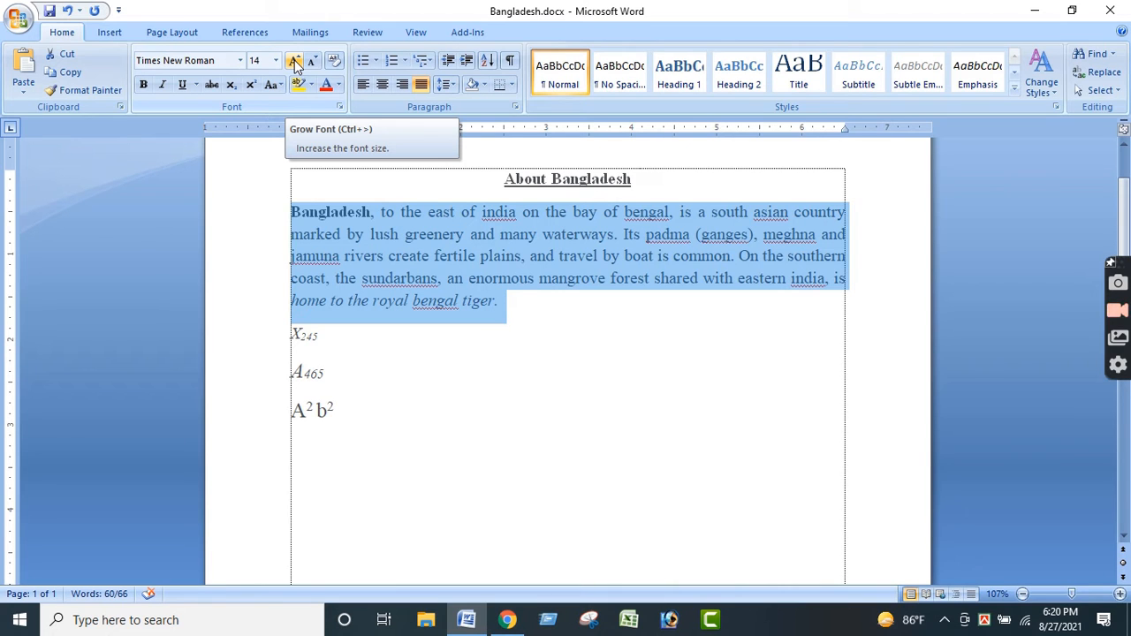
left_click(295, 62)
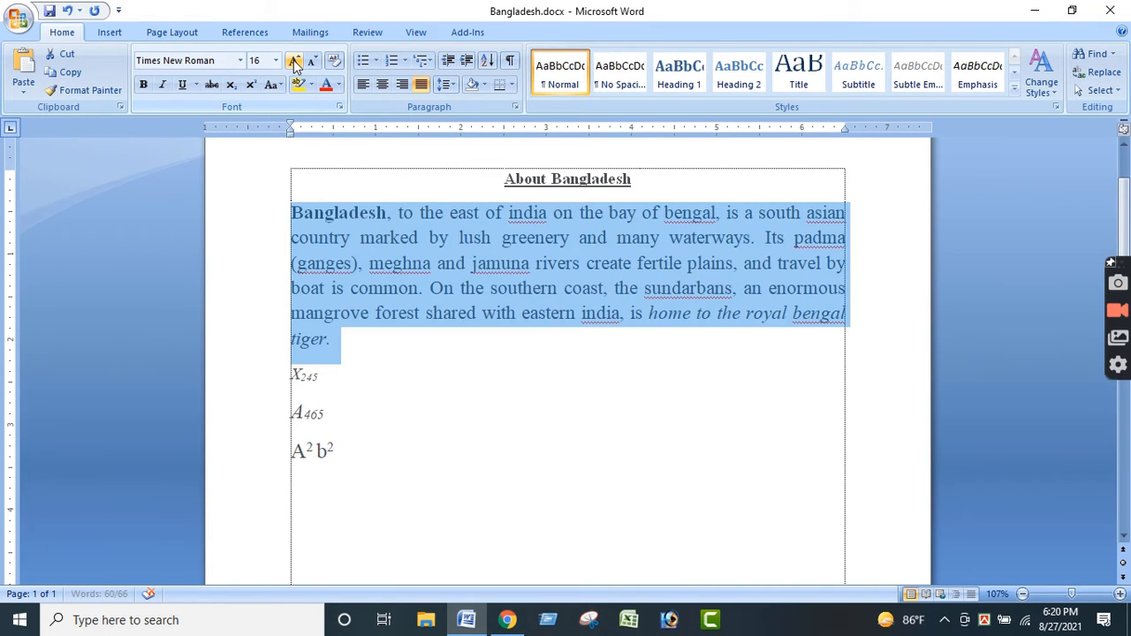
left_click(296, 62)
left_click(295, 62)
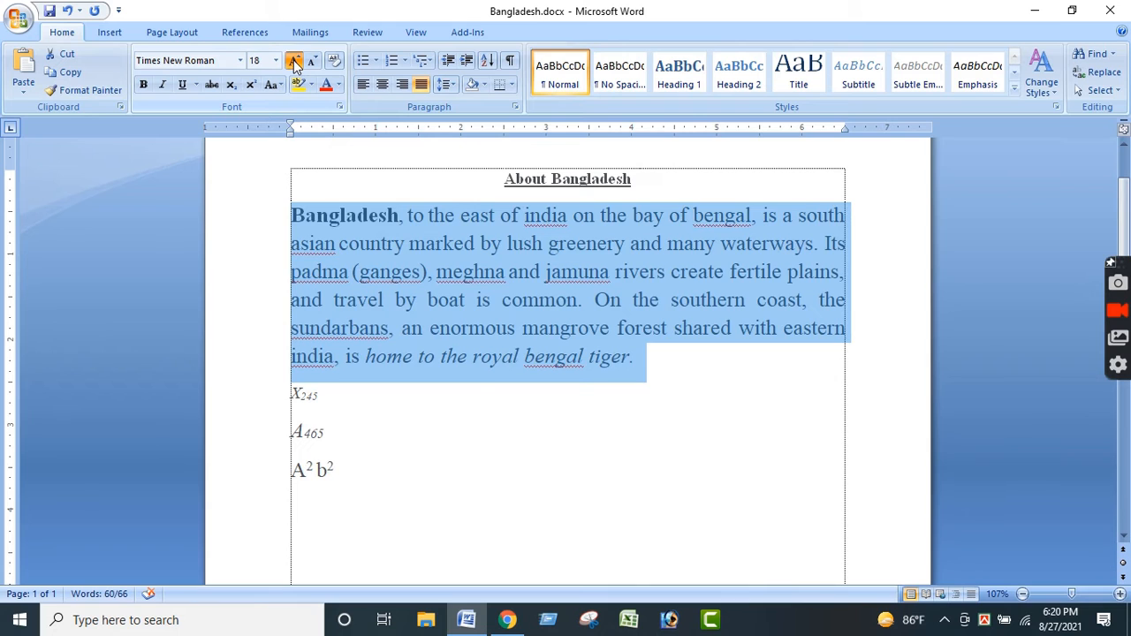
left_click(296, 62)
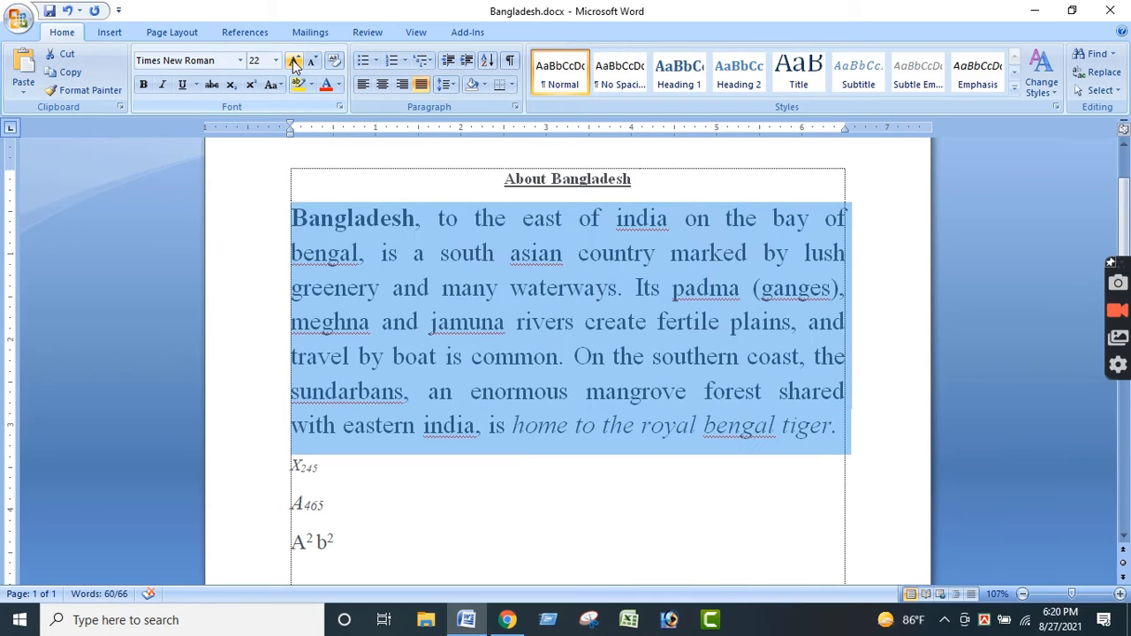
left_click(295, 62)
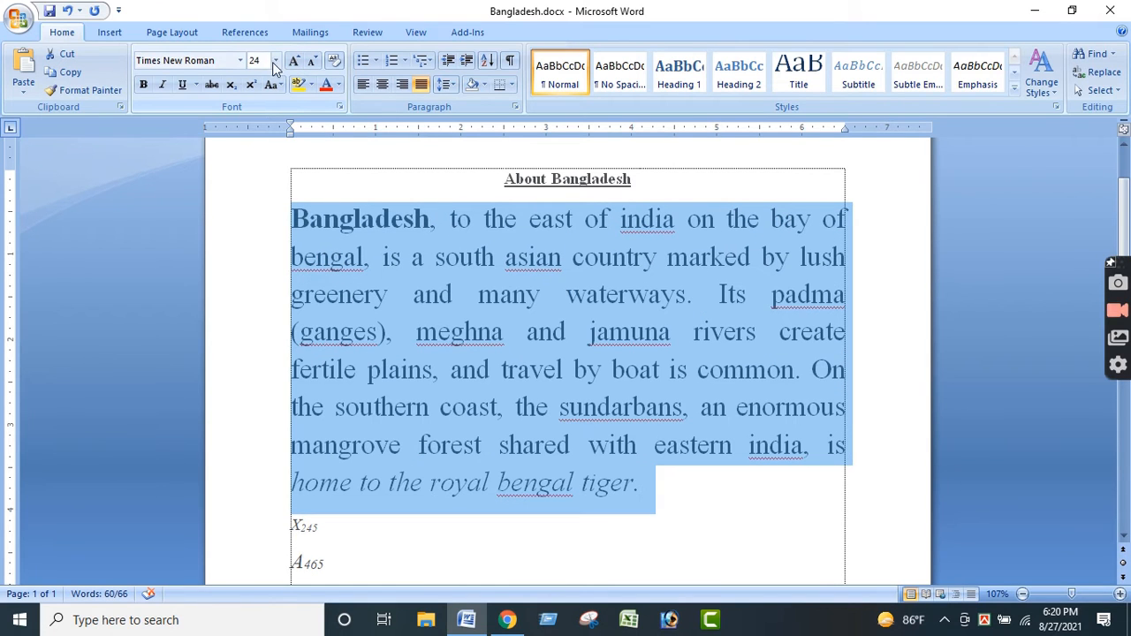
left_click(296, 62)
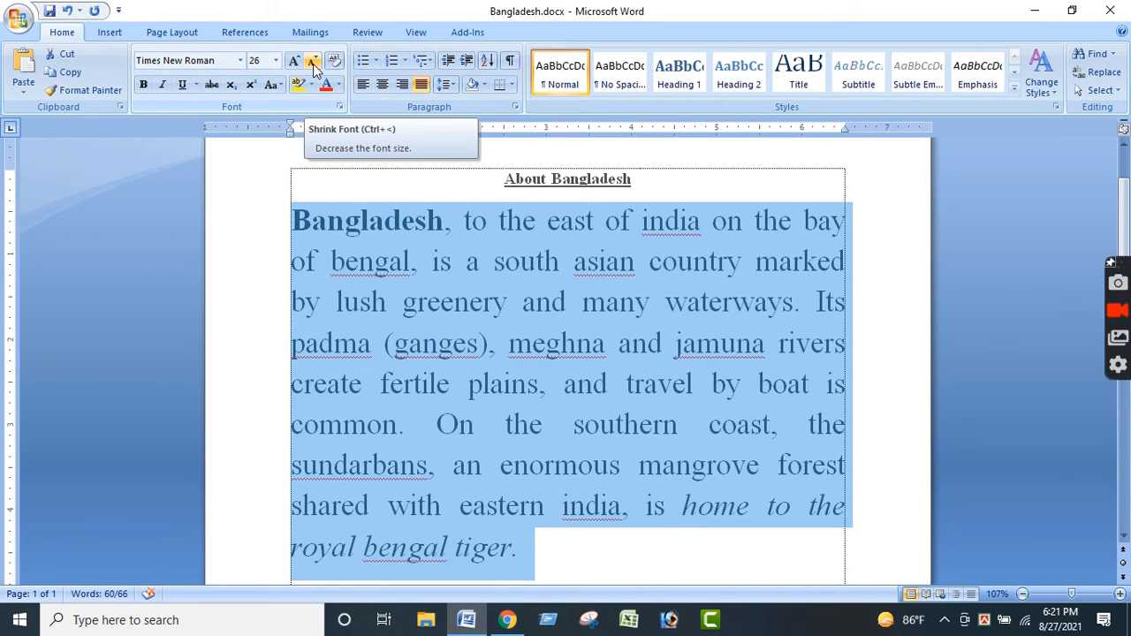
- Reduce the Bangladesh paragraph's font step by step to size 18 with Shrink Font
left_click(313, 62)
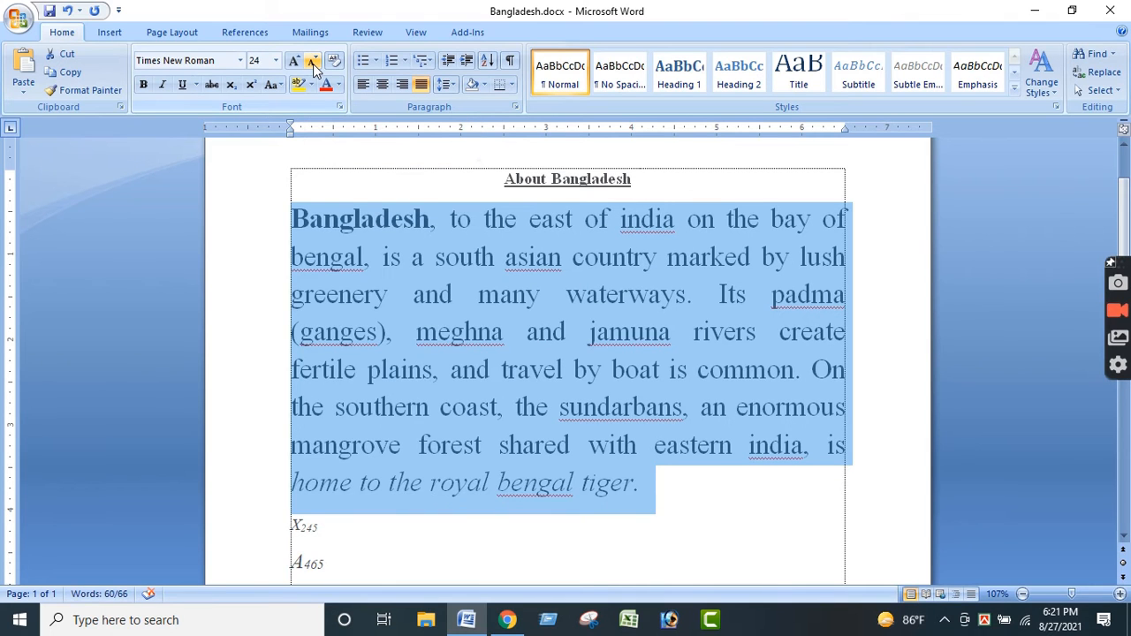
left_click(313, 62)
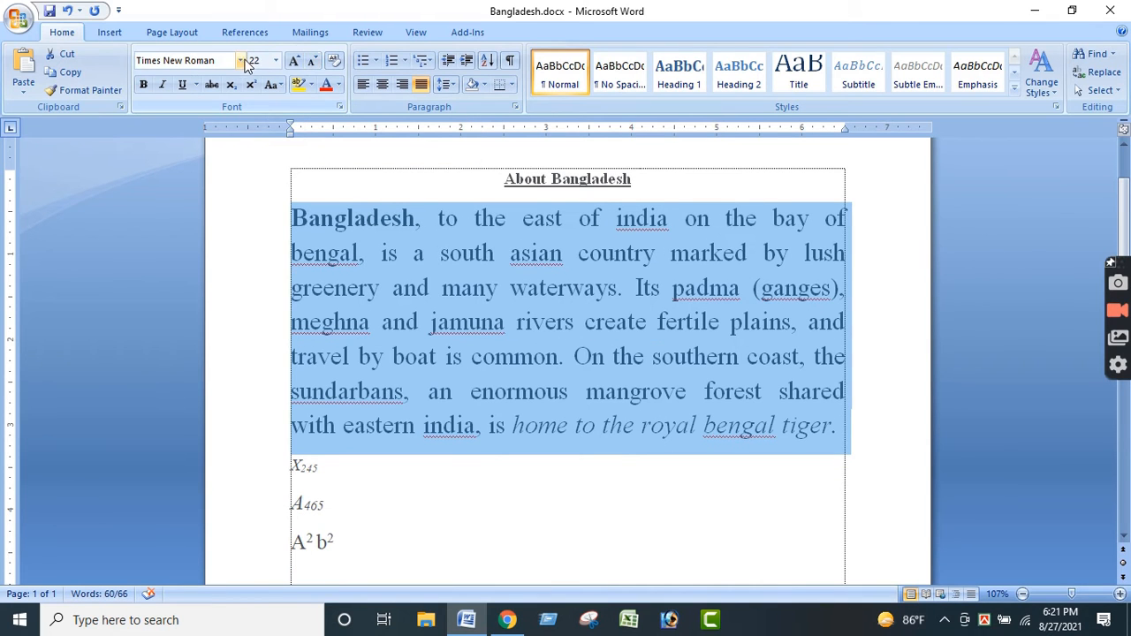
left_click(313, 63)
left_click(313, 64)
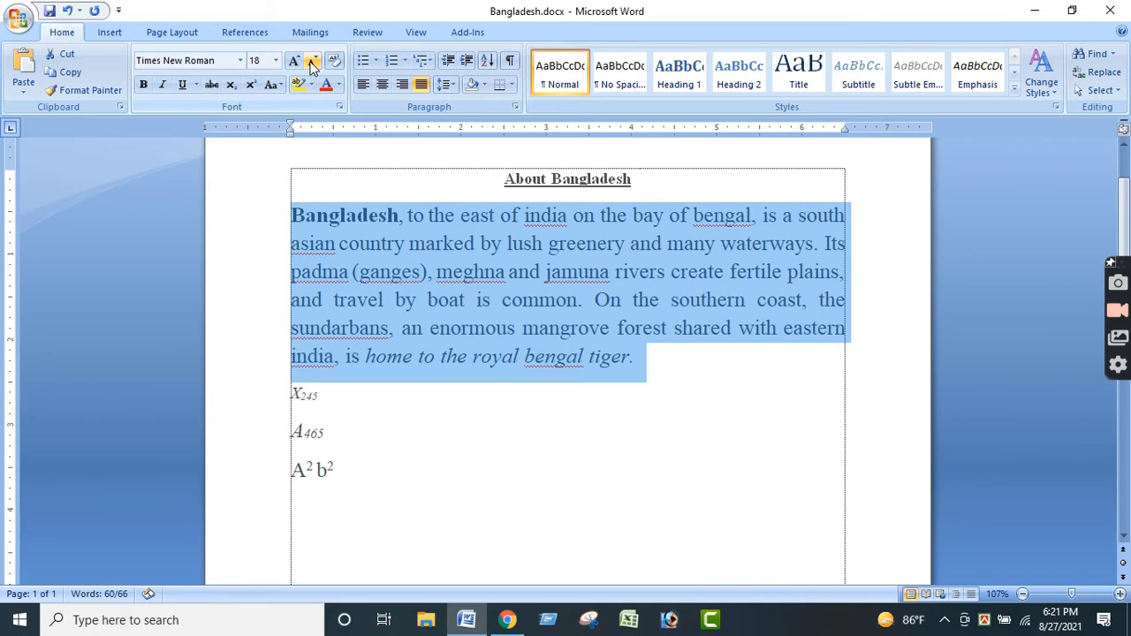
- Grow the Bangladesh paragraph's font to size 22, shrink it back to 18 and deselect the text
left_click(293, 60)
left_click(294, 61)
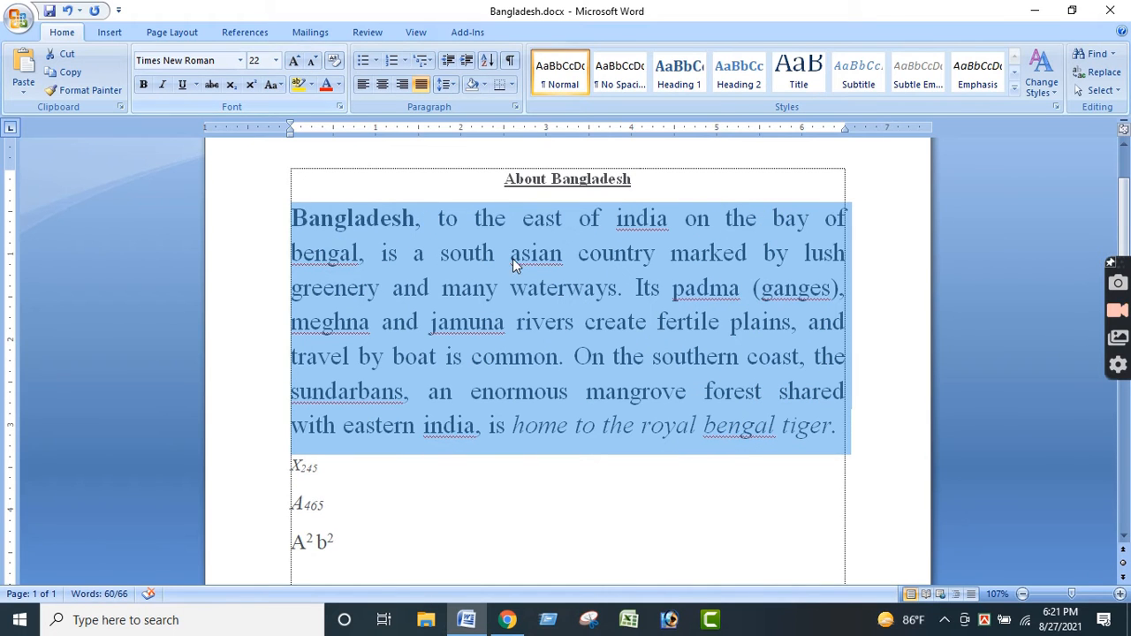
left_click(313, 63)
left_click(313, 63)
left_click(684, 393)
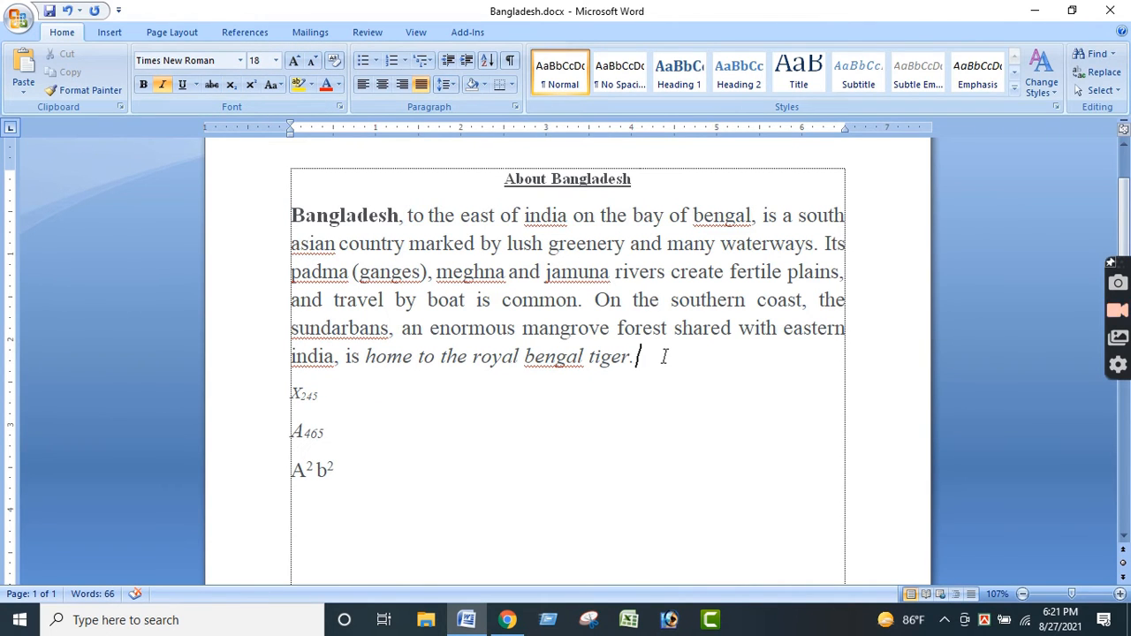
- Highlight the words "jamuna rivers" in the Bangladesh paragraph in yellow
left_click(310, 85)
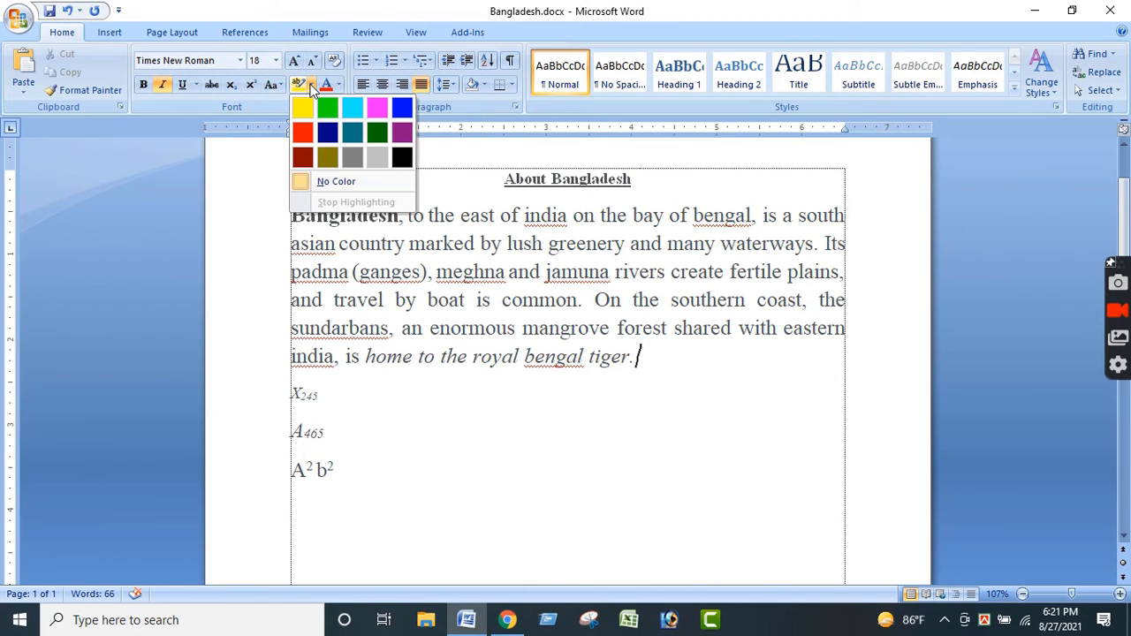
left_click(624, 361)
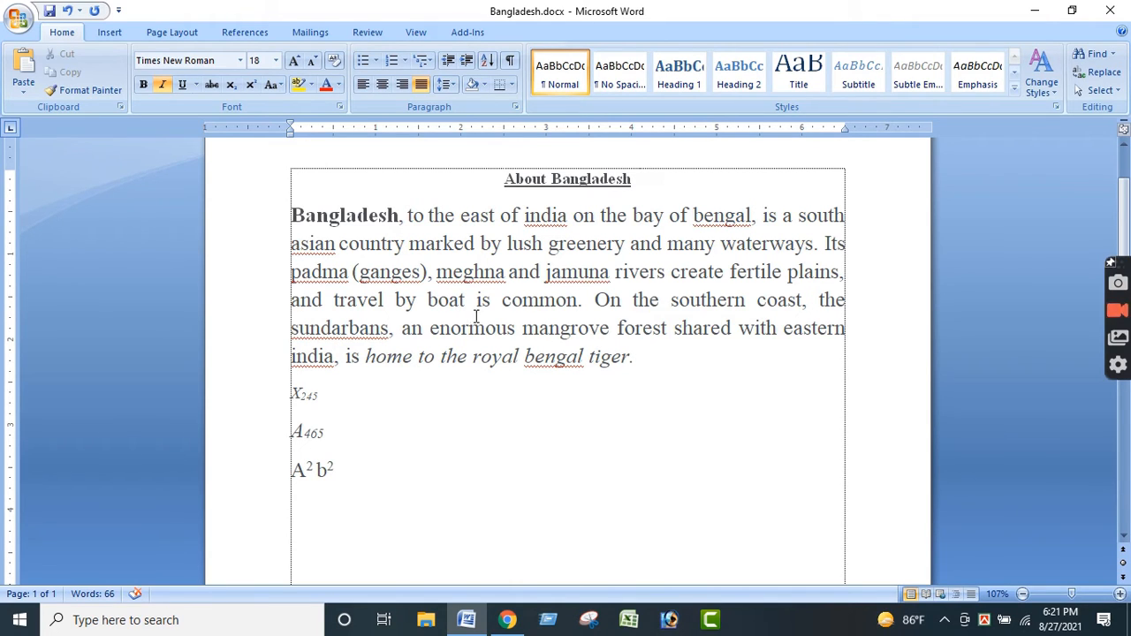
left_click_drag(545, 272, 642, 272)
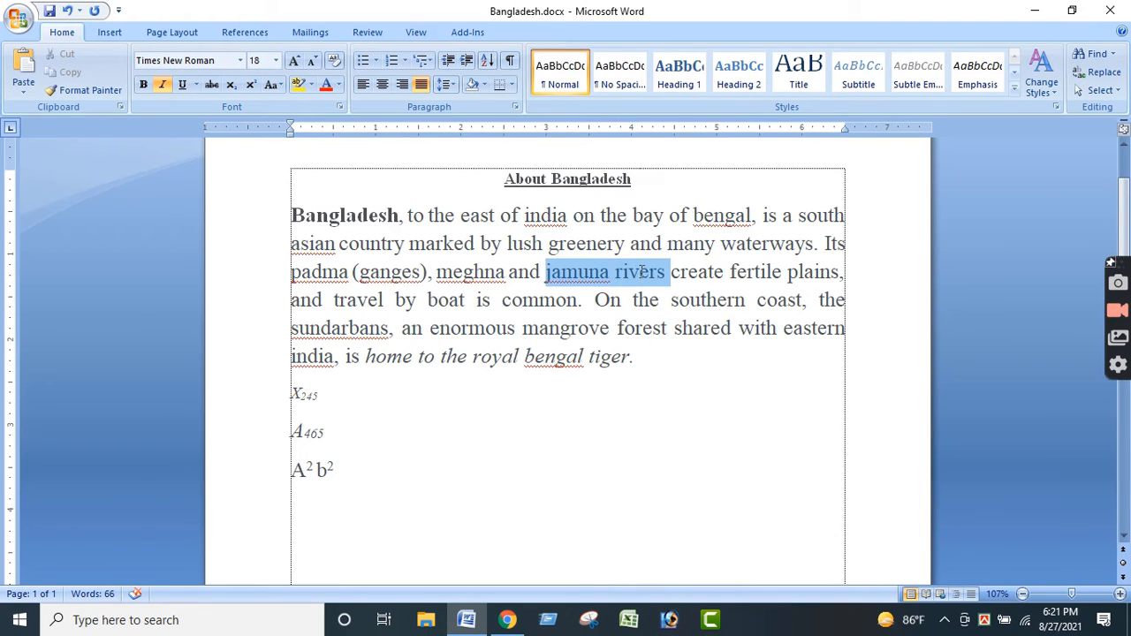
left_click(298, 85)
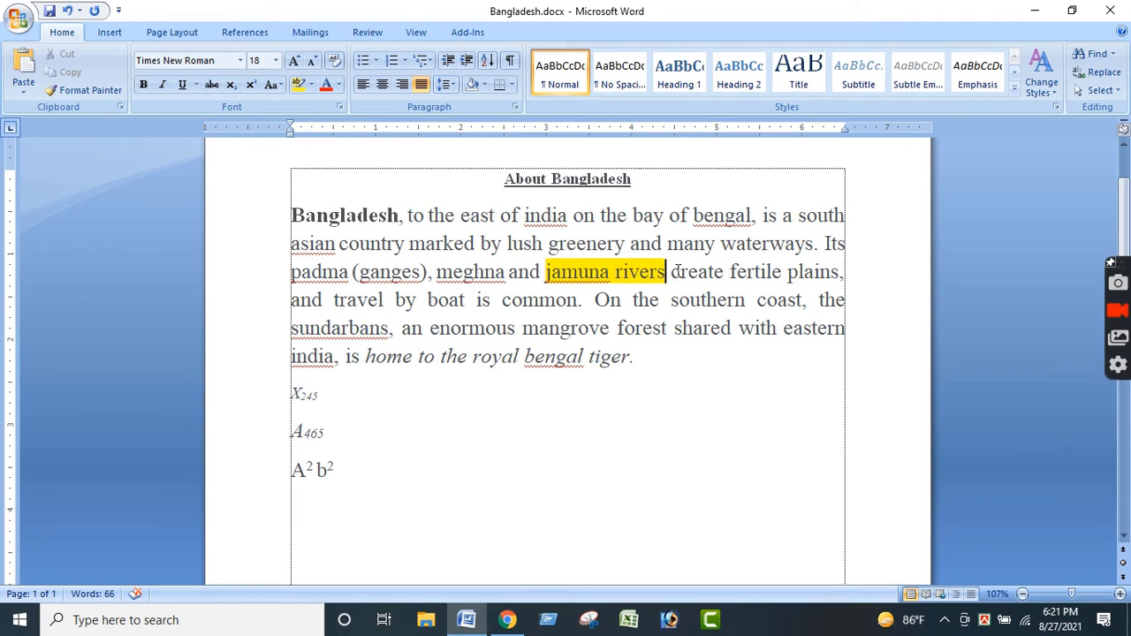
- Set the highlight color of "jamuna rivers" to green and deselect the words
left_click_drag(672, 272, 545, 271)
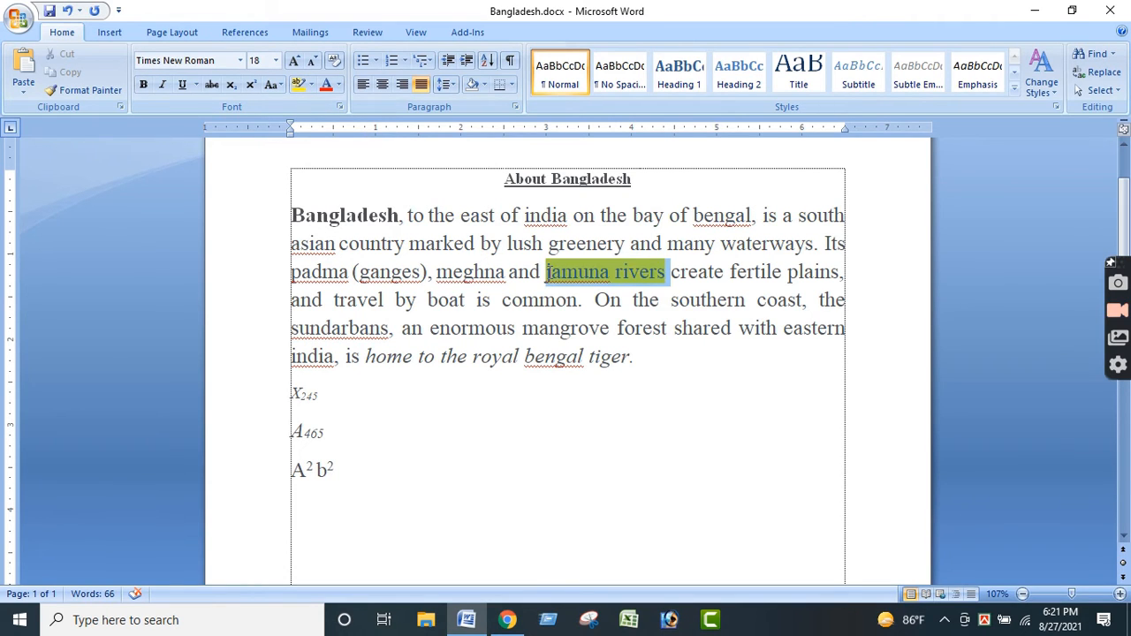
left_click(312, 85)
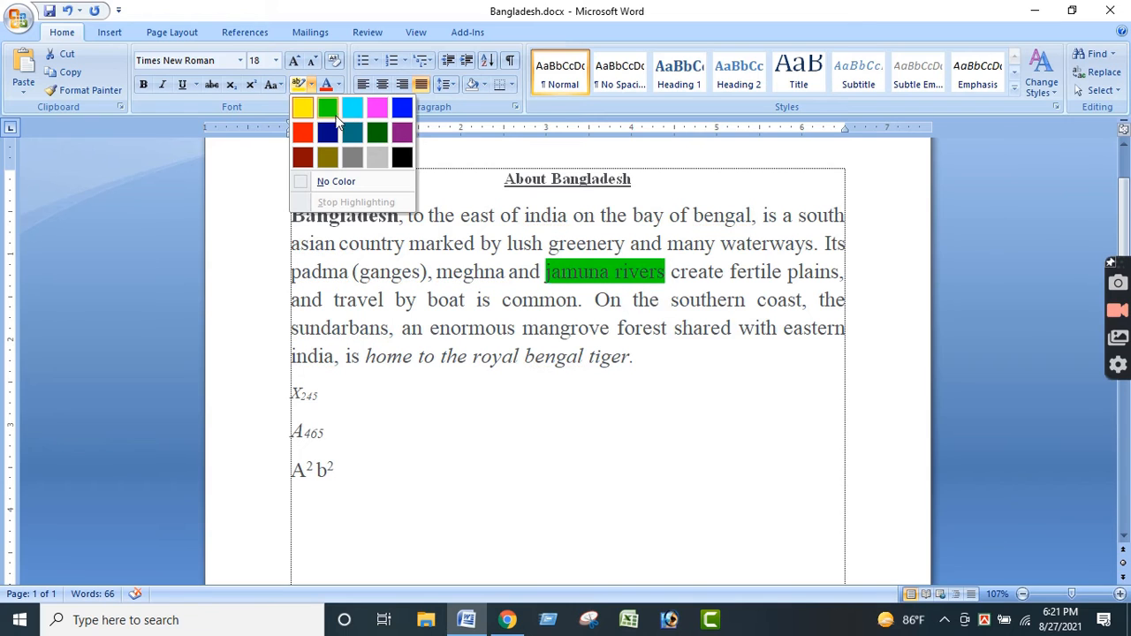
left_click(325, 109)
left_click(633, 328)
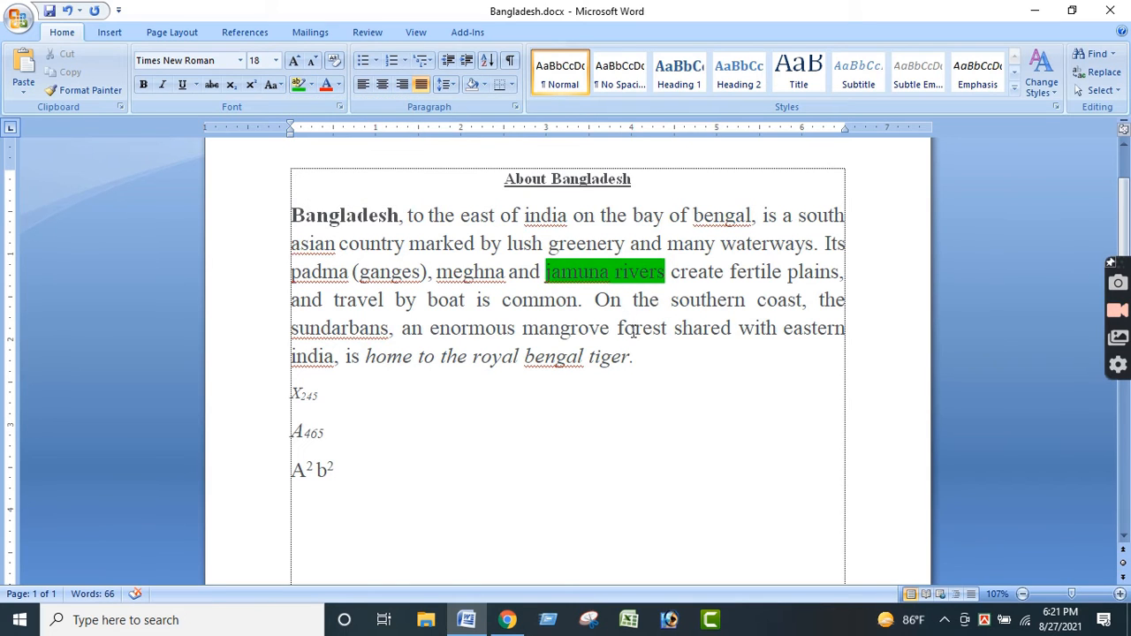
left_click_drag(636, 356, 343, 290)
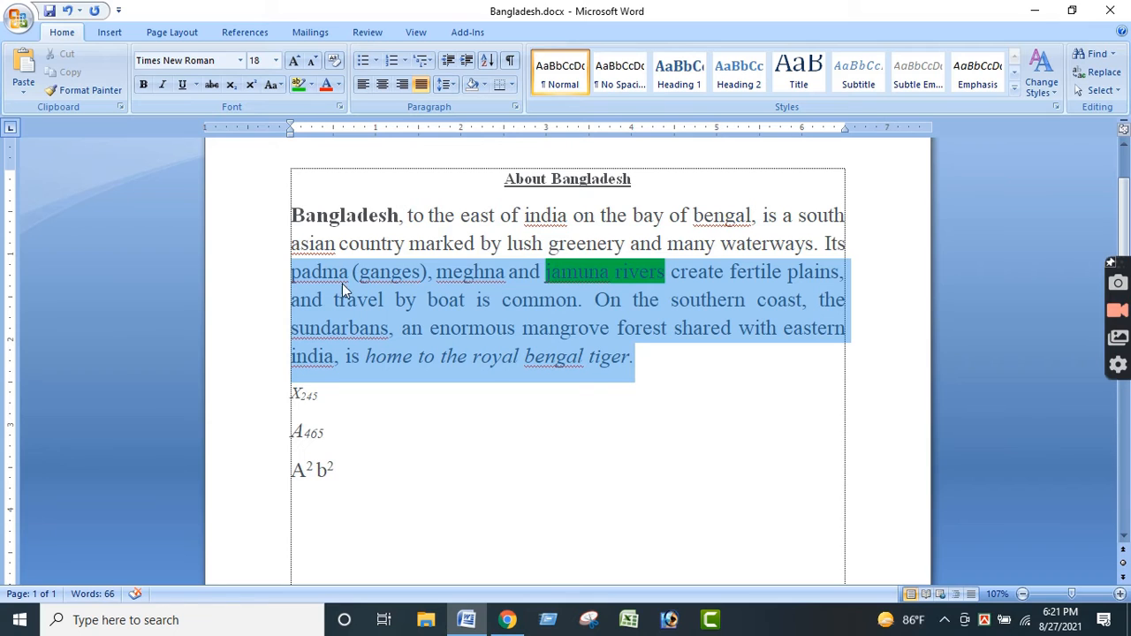
left_click(339, 85)
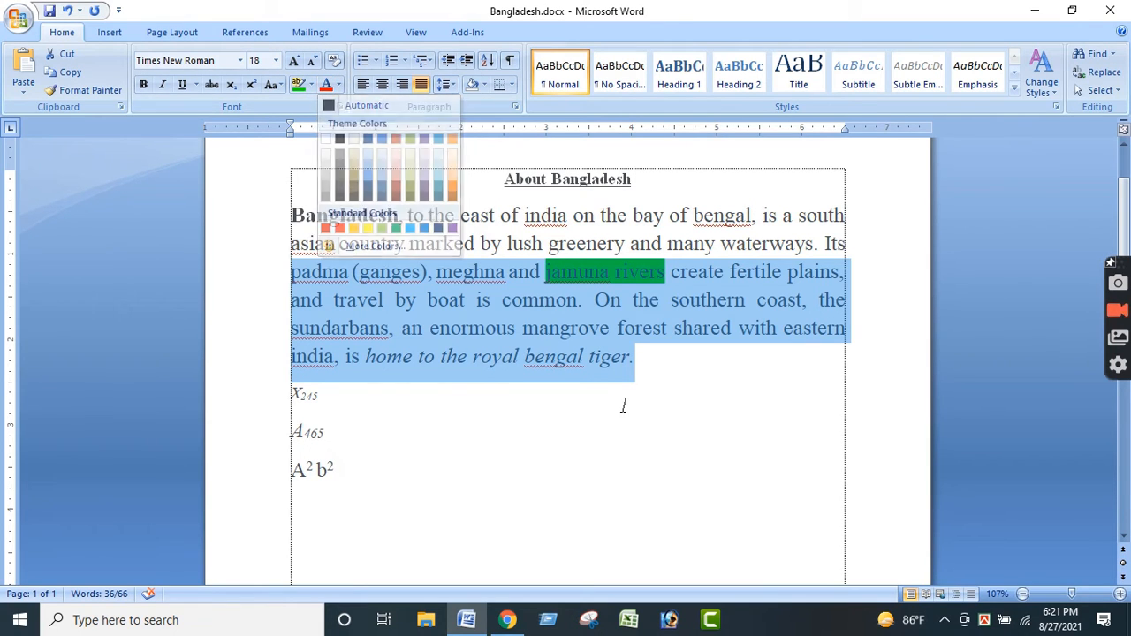
left_click(624, 406)
left_click(664, 364)
left_click_drag(636, 356, 338, 323)
left_click(339, 86)
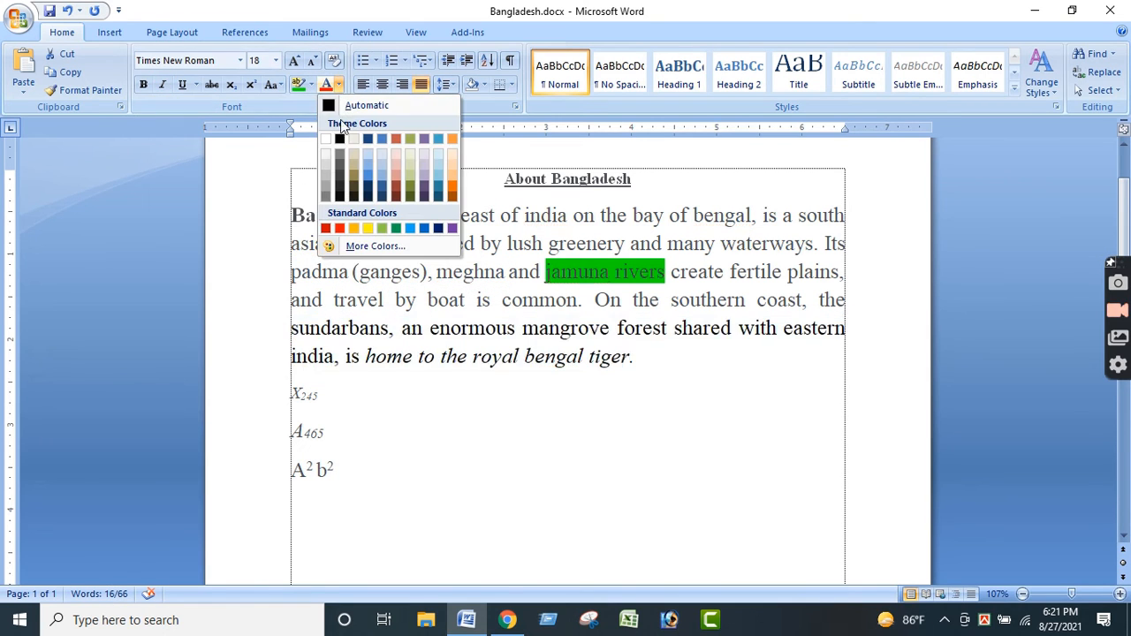
left_click(640, 375)
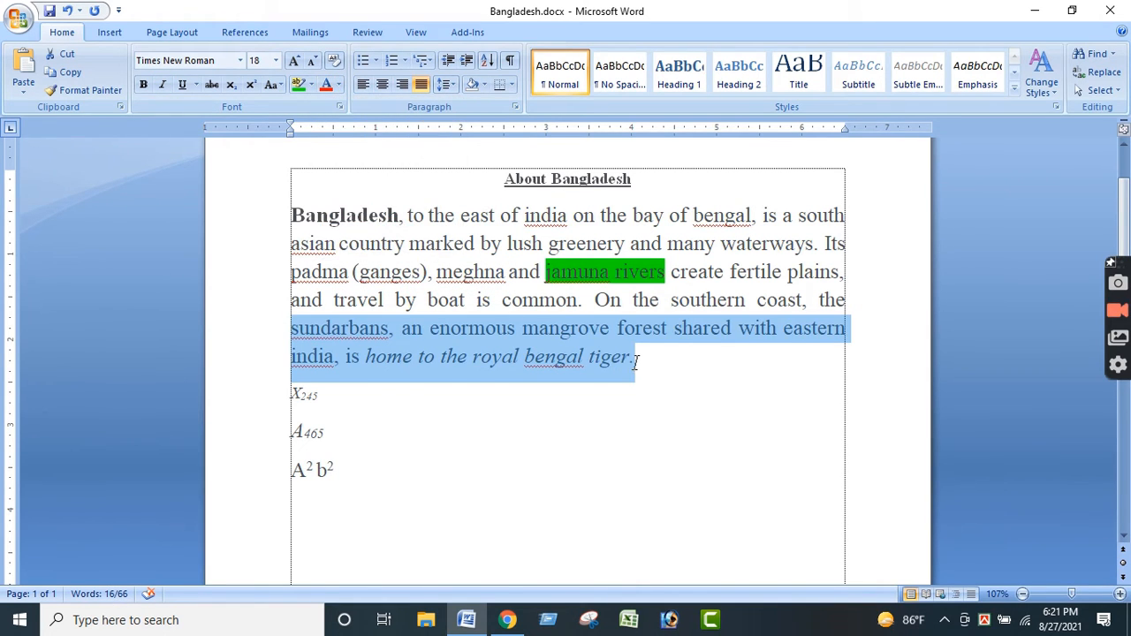
left_click_drag(636, 356, 326, 311)
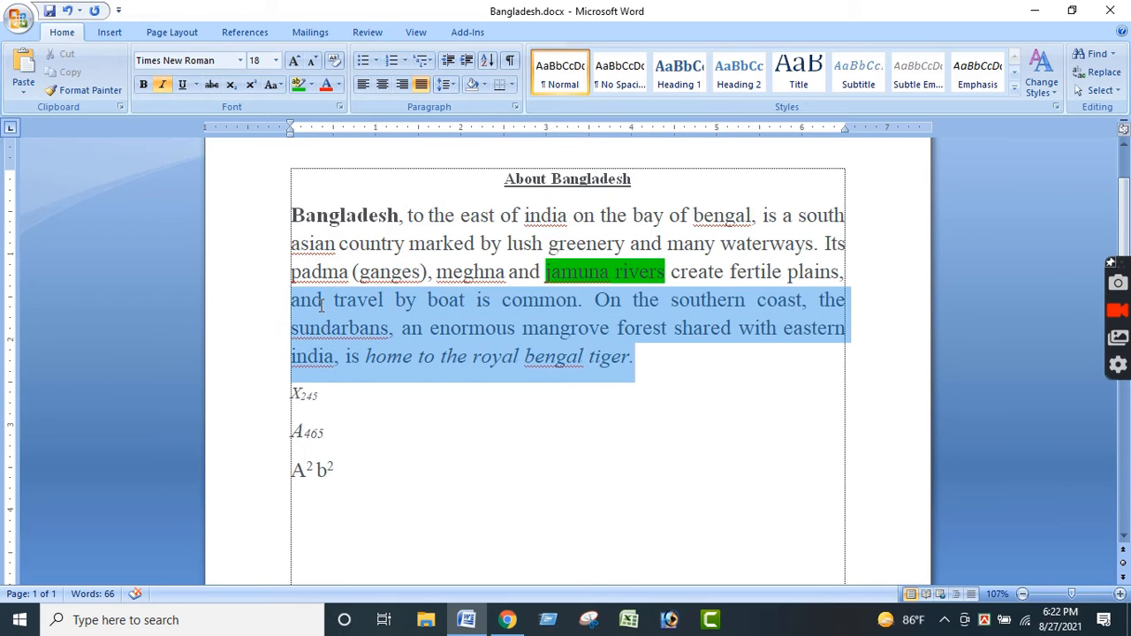
- Color the title "About Bangladesh" green with a standard font color and deselect it
left_click(602, 181)
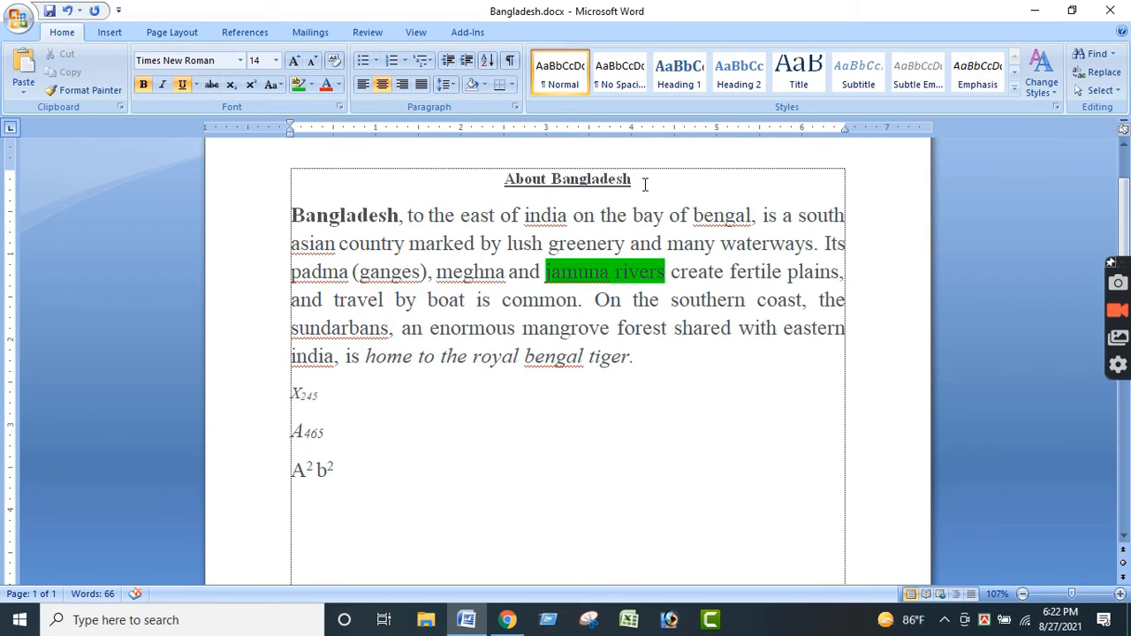
left_click_drag(645, 184, 495, 179)
left_click(340, 85)
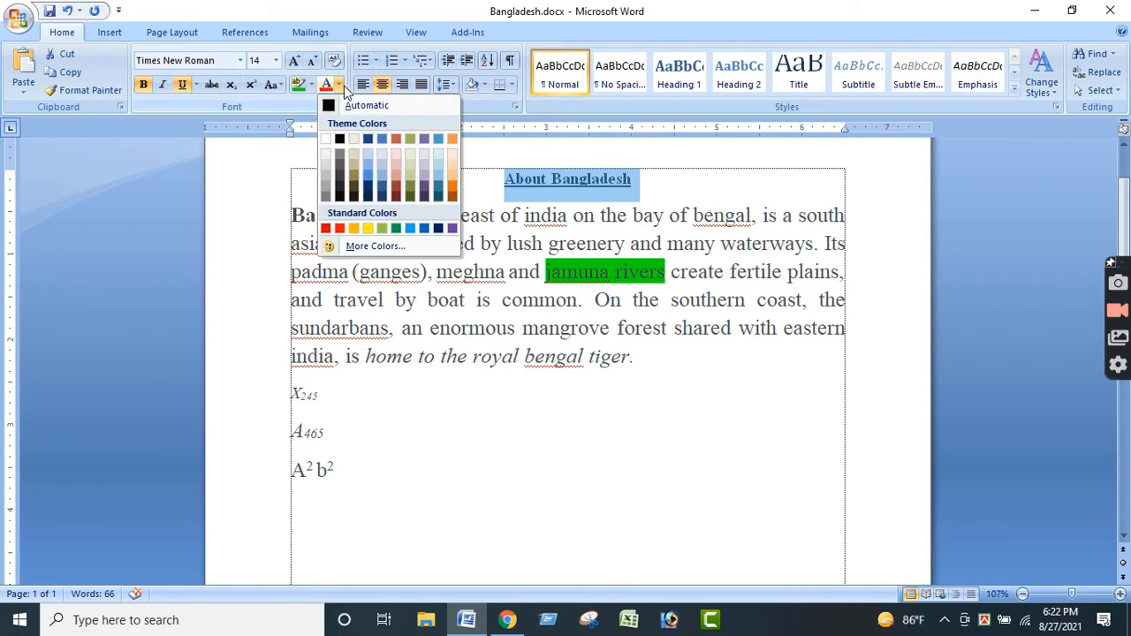
left_click(410, 229)
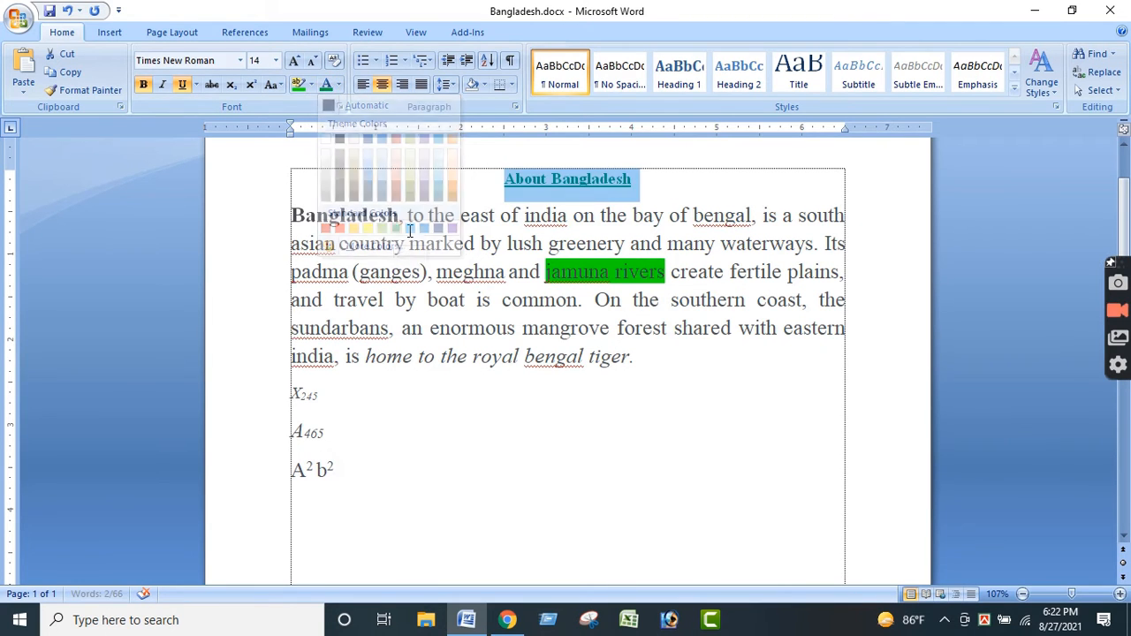
left_click(578, 300)
left_click_drag(644, 182, 345, 157)
left_click(527, 353)
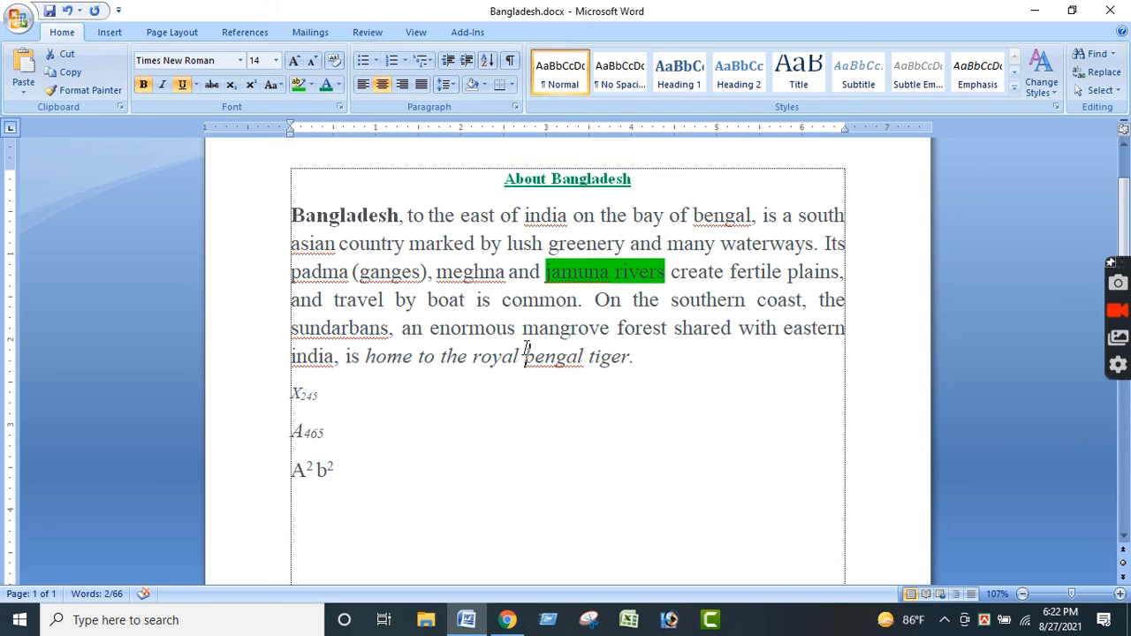
- Preview bullet styles such as the solid round and check mark bullets on the line starting "On the southern coast"
left_click(377, 62)
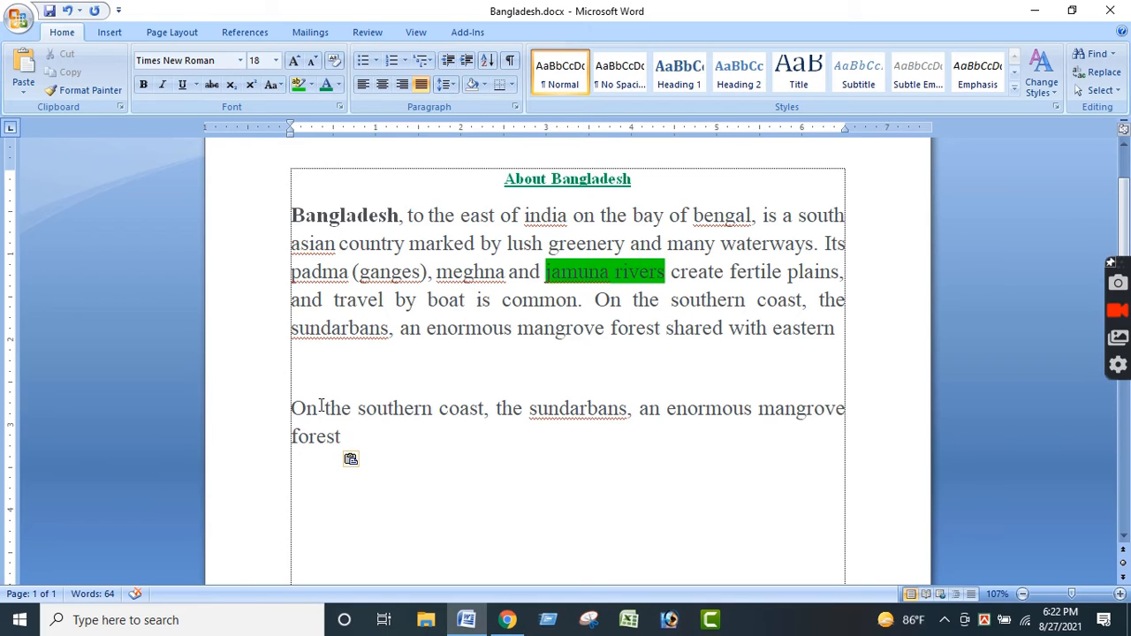
left_click(283, 408)
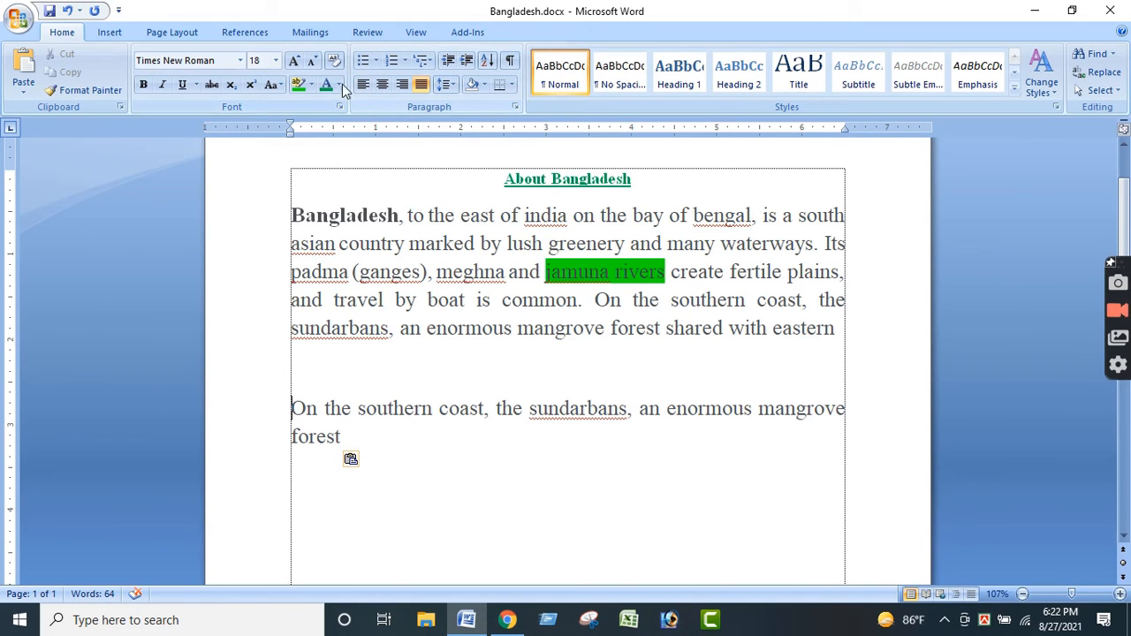
left_click(376, 60)
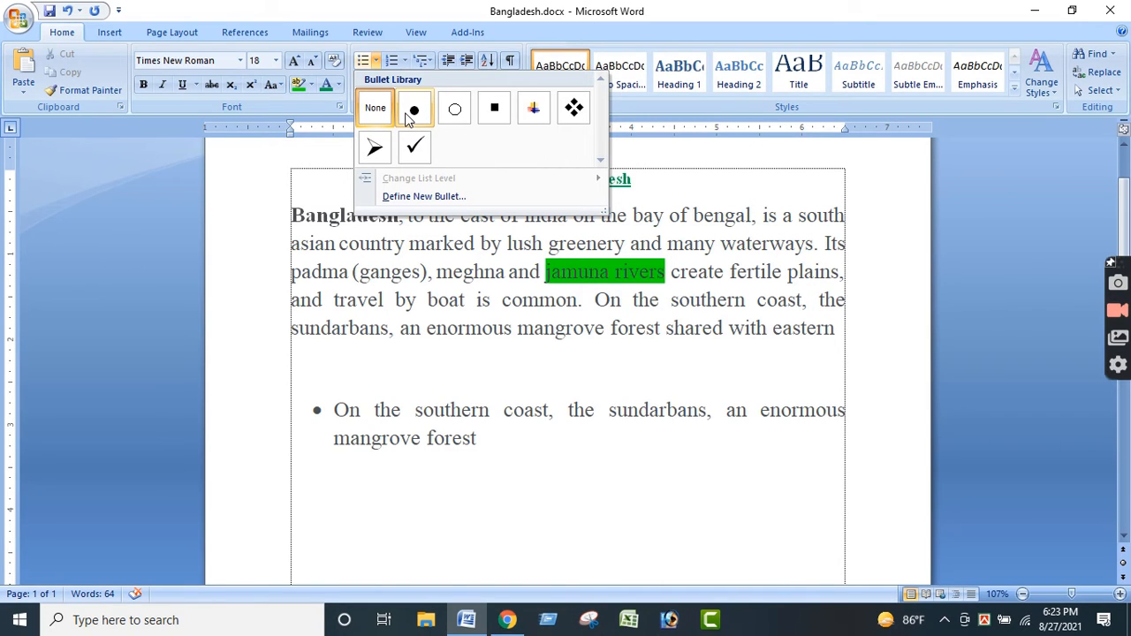
left_click(375, 107)
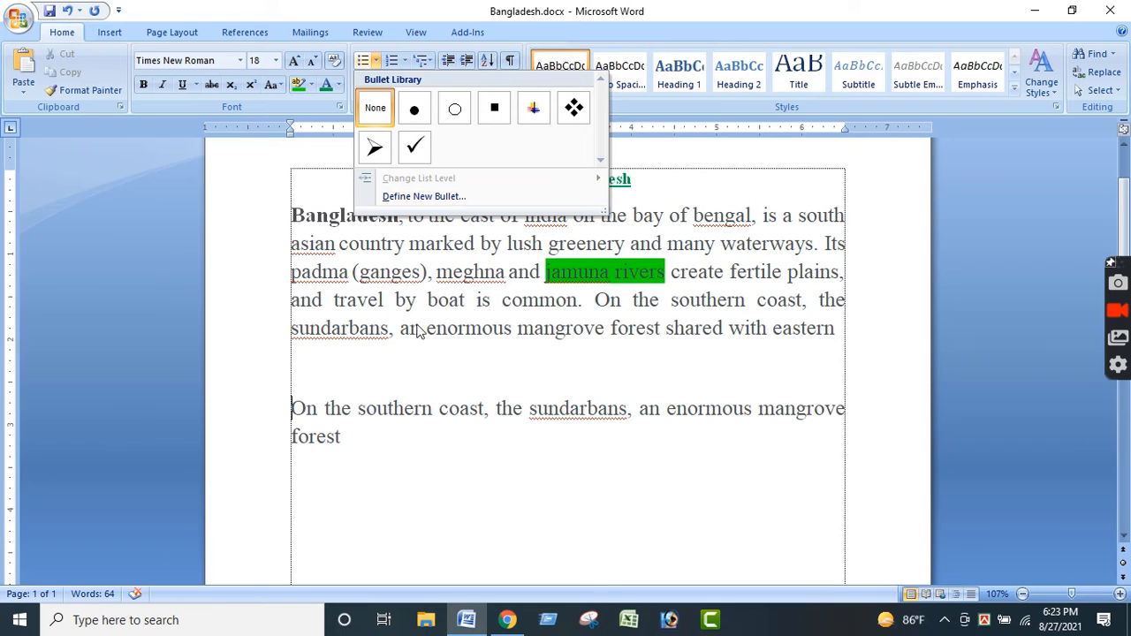
left_click(306, 370)
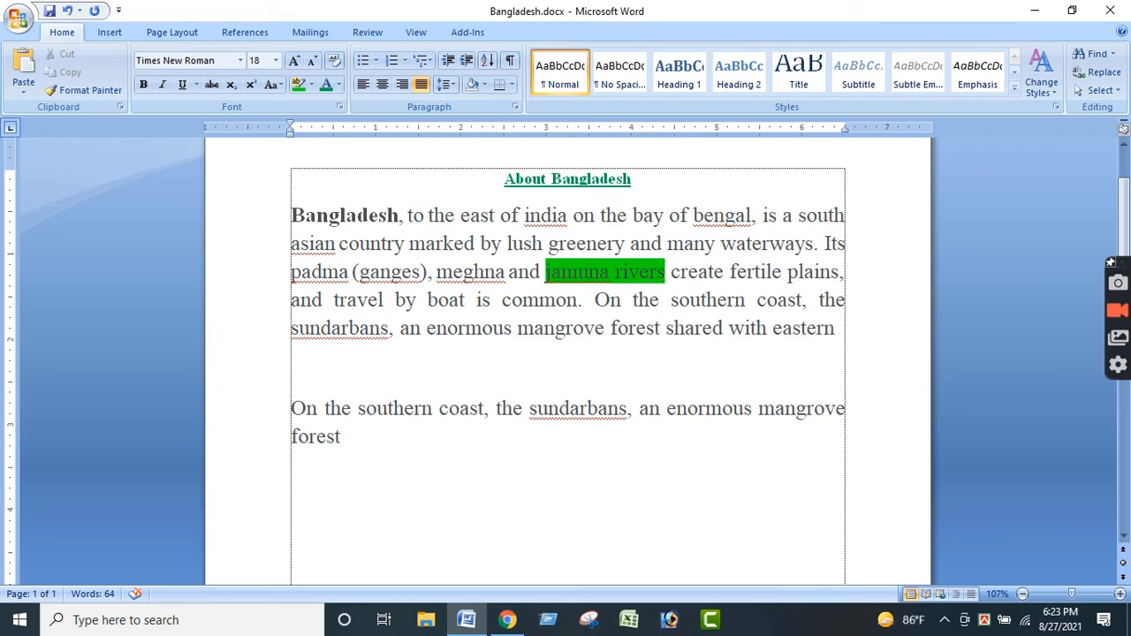
left_click(376, 60)
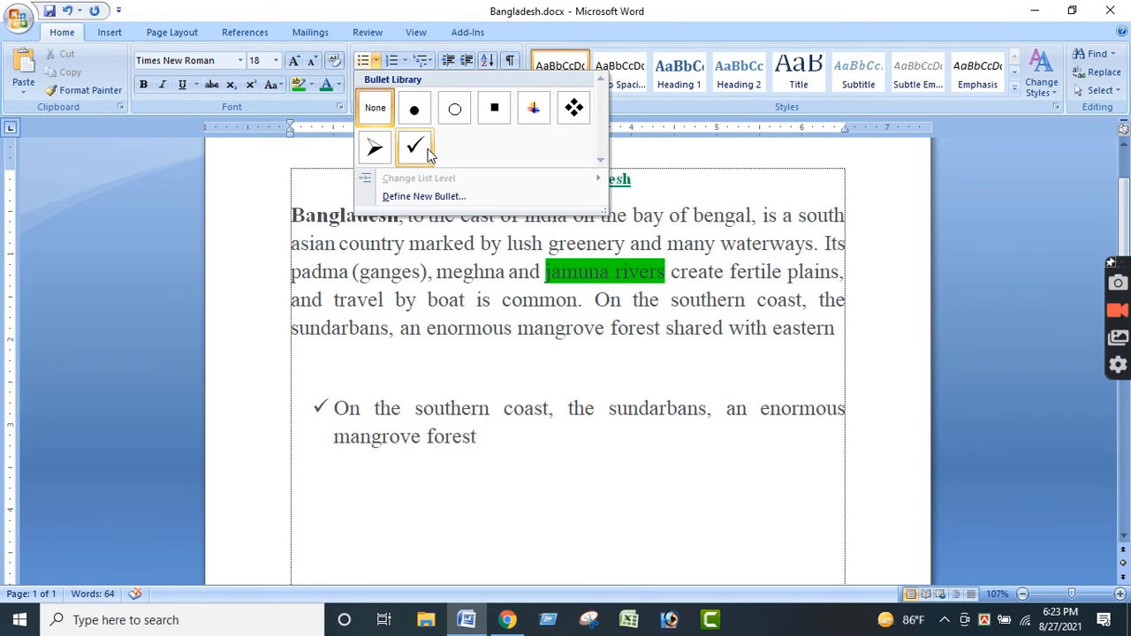
left_click(431, 459)
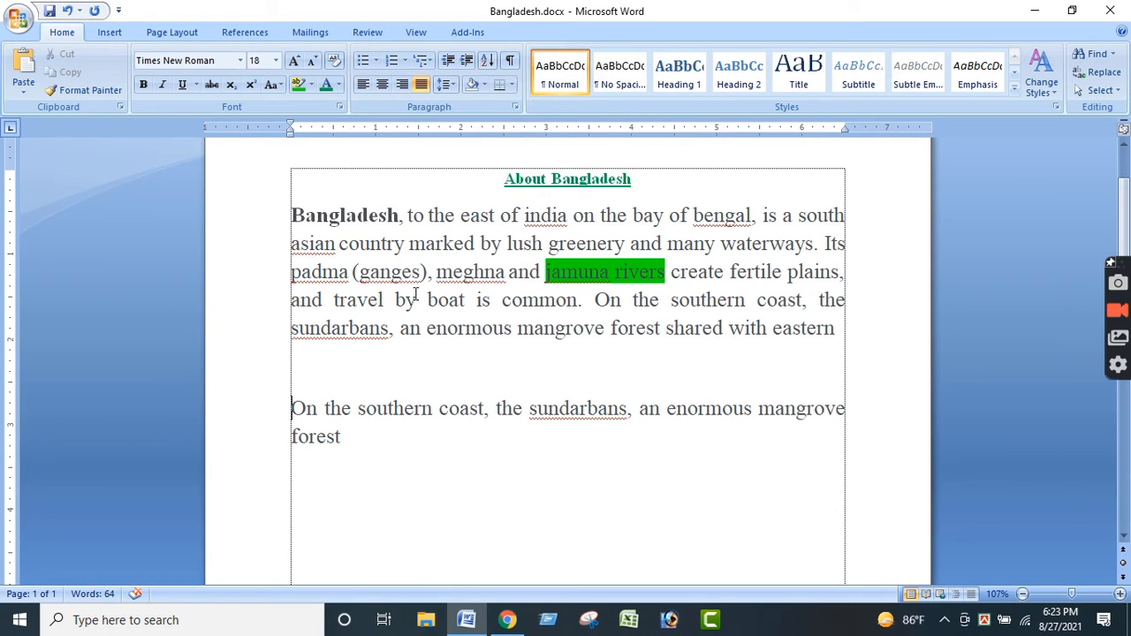
- Apply check mark bullets to the line starting "On the southern coast" and add the list items "Fjkfkv" and "Vkgklvlk"
left_click(376, 62)
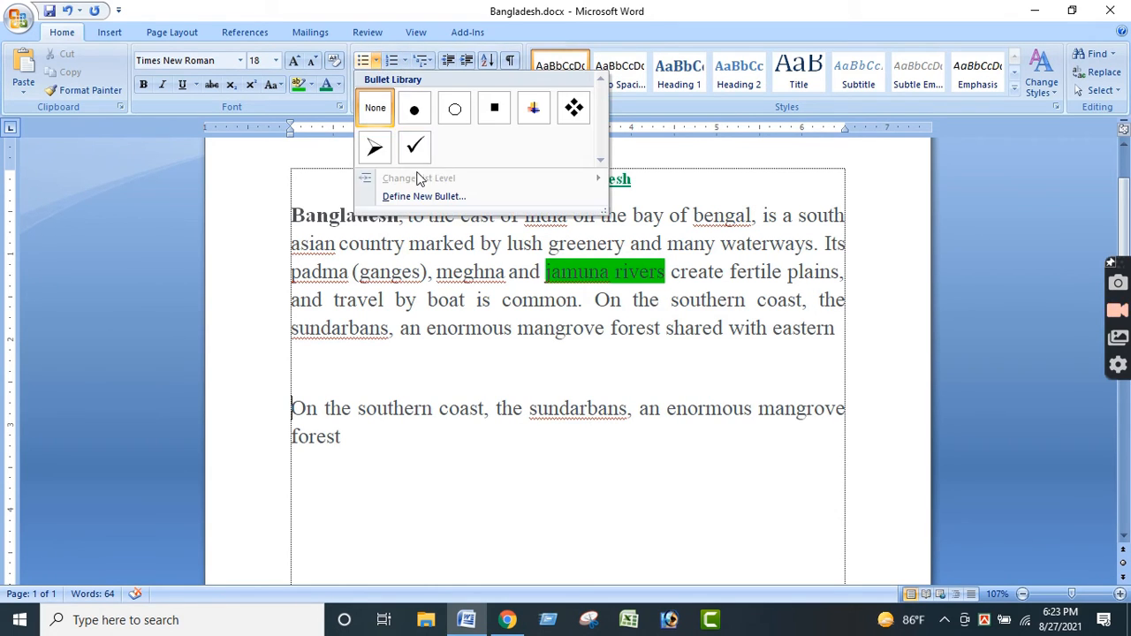
left_click(409, 155)
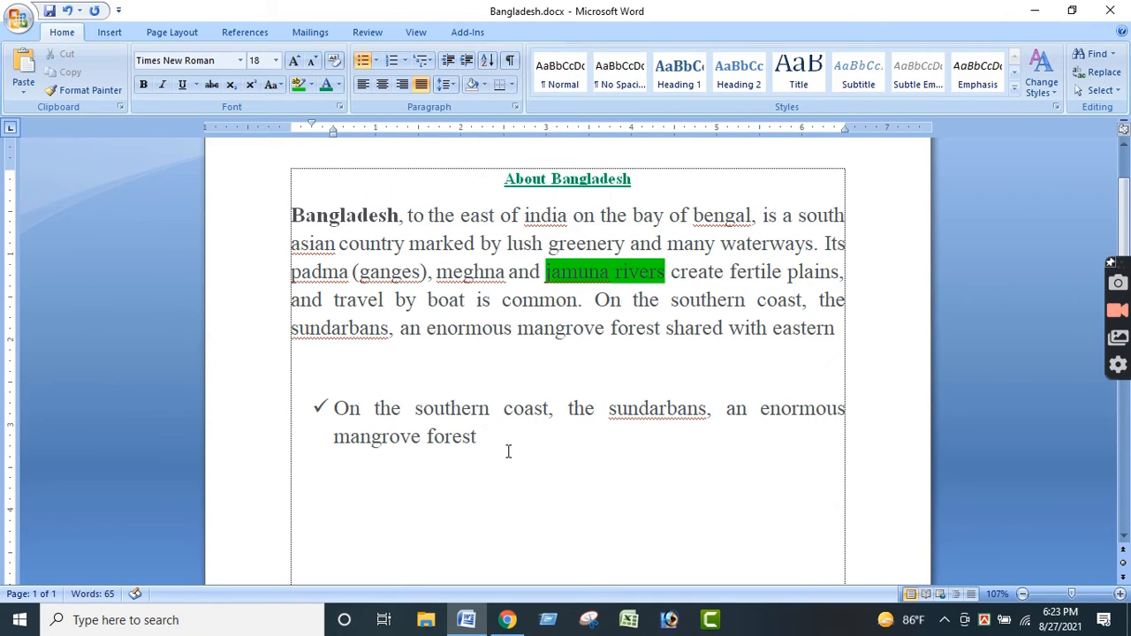
key("Return")
type("fjkfkv")
key("Return")
type("vkgklvlk")
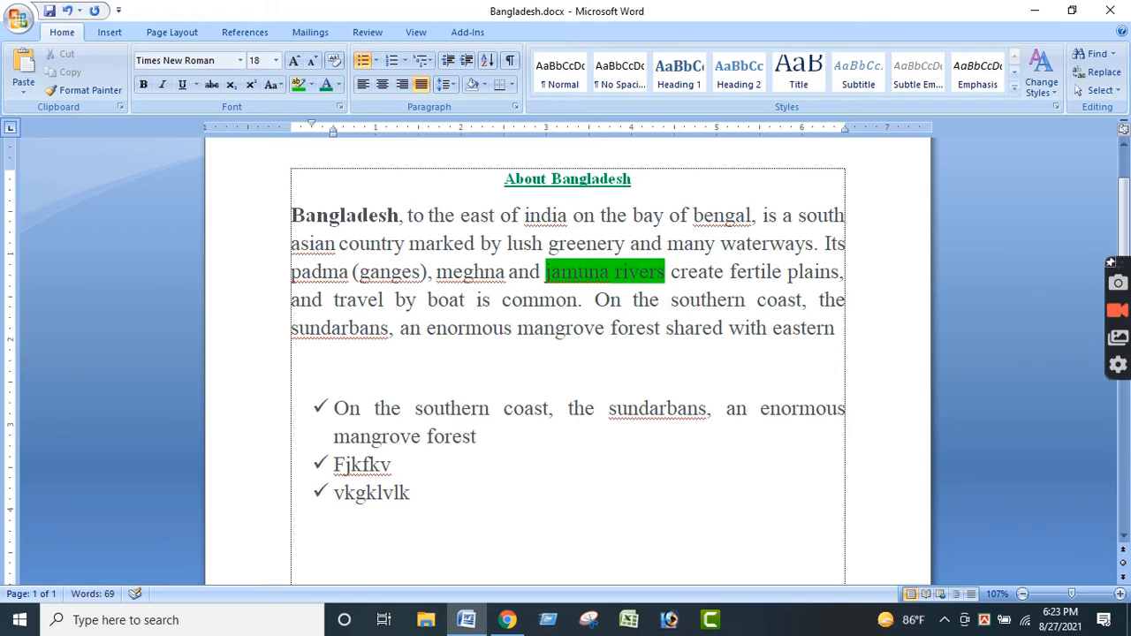
key("Return")
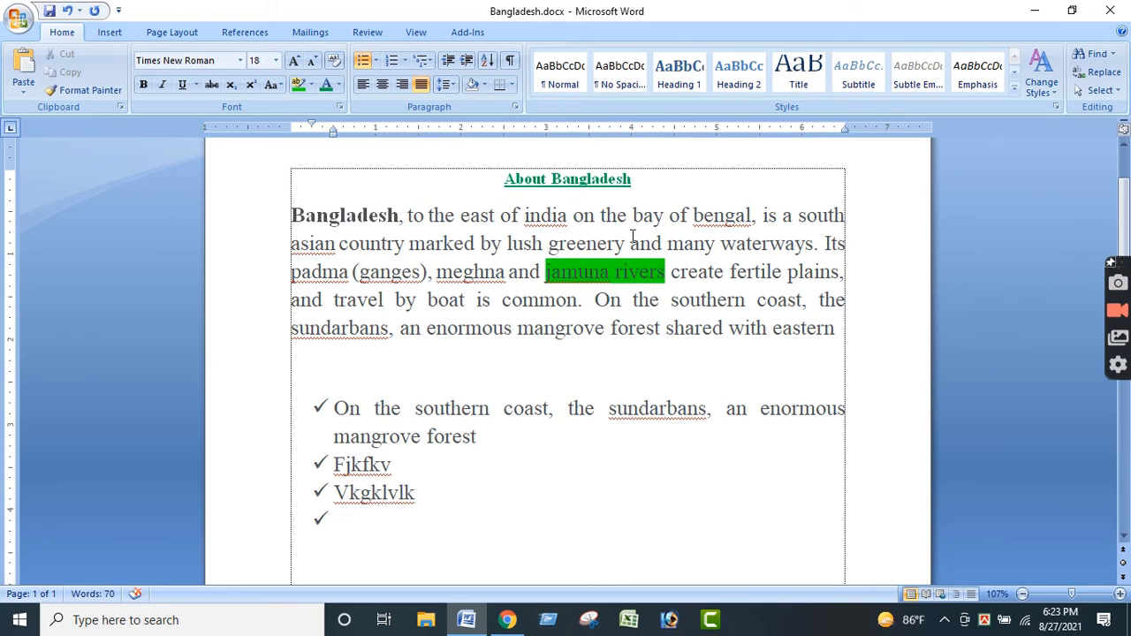
- End the check mark list after "Vkgklvlk" and start a numbered list in the 1., 2., 3. format below it
left_click_drag(415, 493, 320, 413)
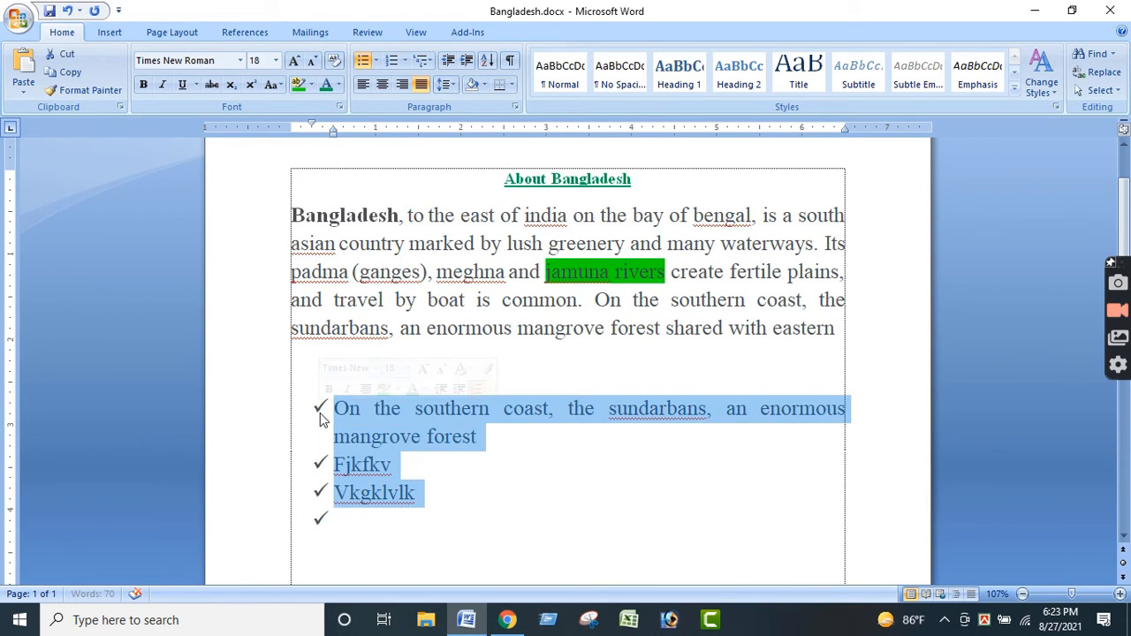
left_click(440, 518)
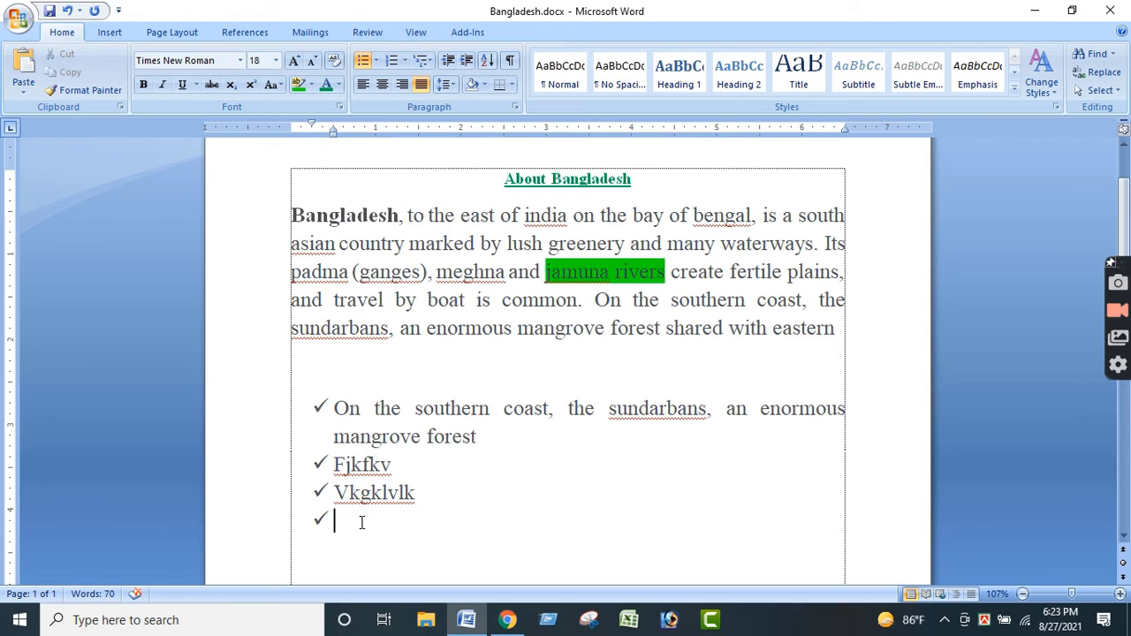
key("Return")
key("Return")
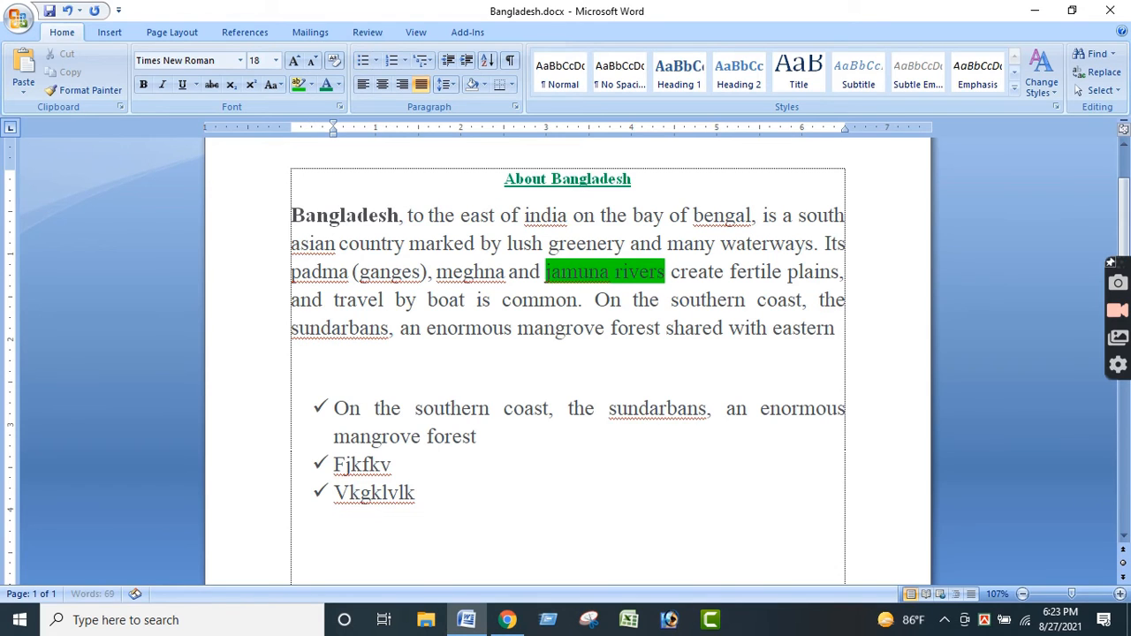
left_click(405, 61)
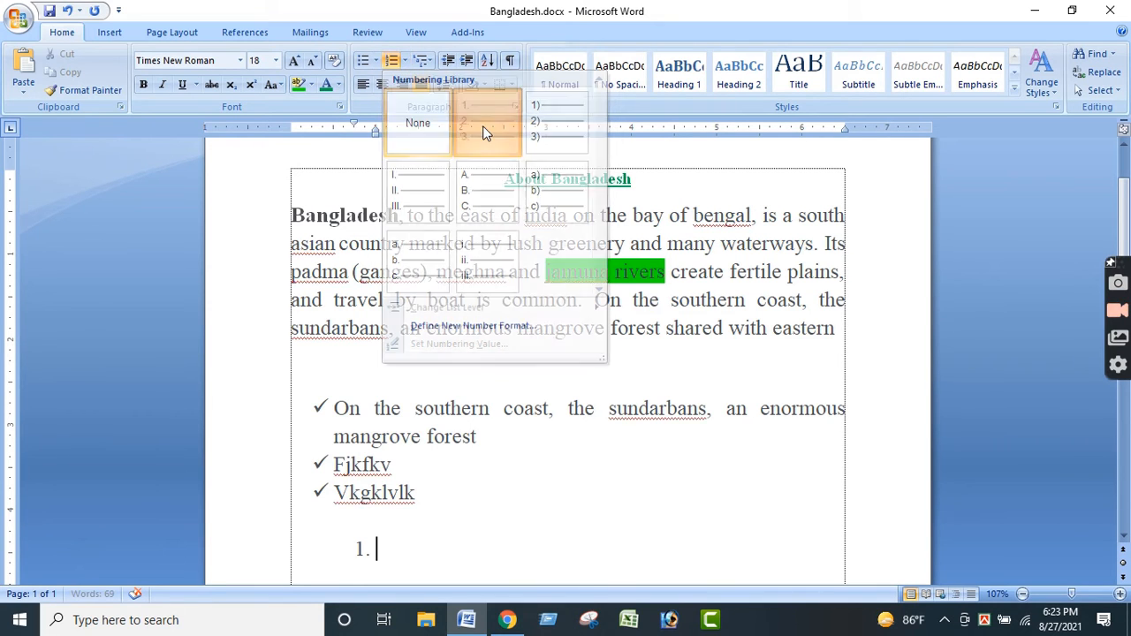
left_click(489, 130)
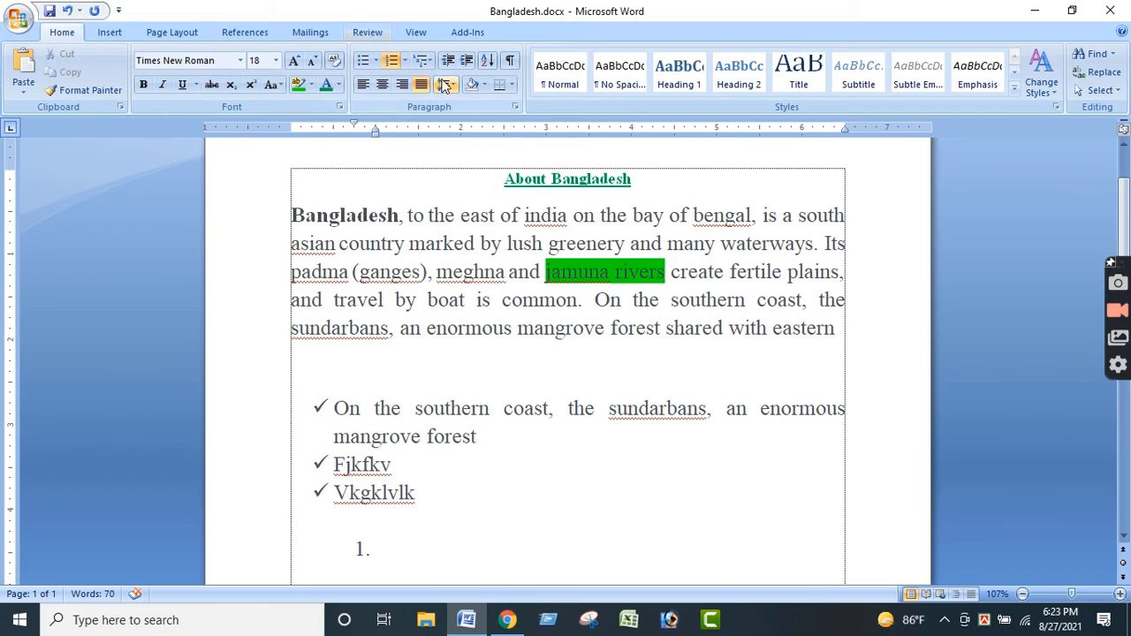
- Preview other numbering formats, such as a), b), c), on the numbered line and close the numbering library
left_click(404, 60)
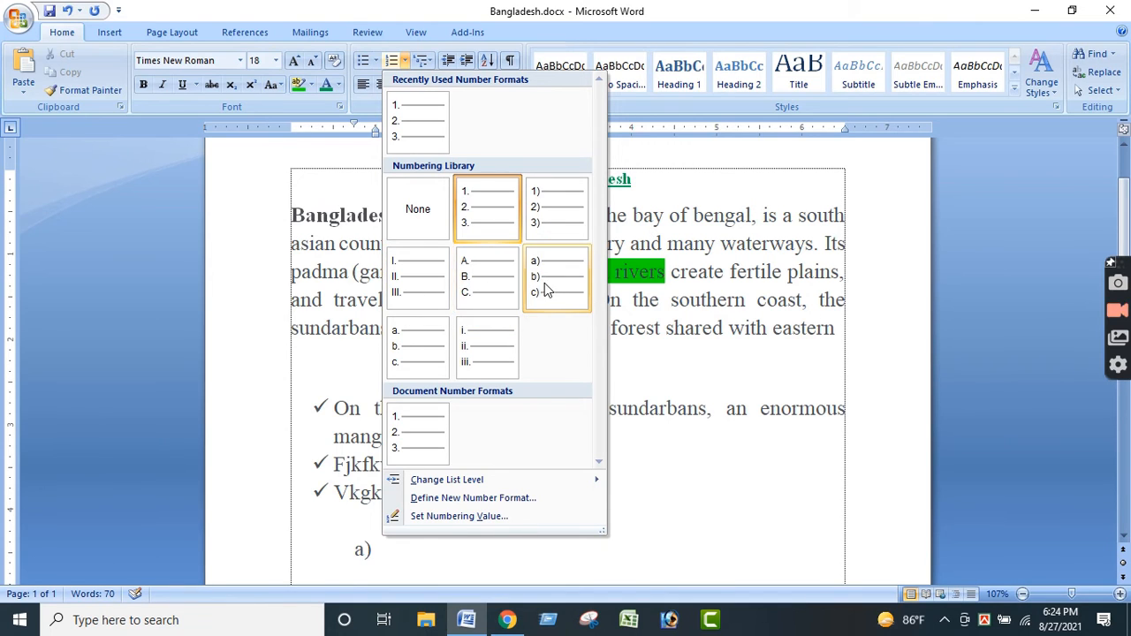
left_click(395, 68)
left_click(406, 62)
left_click(407, 64)
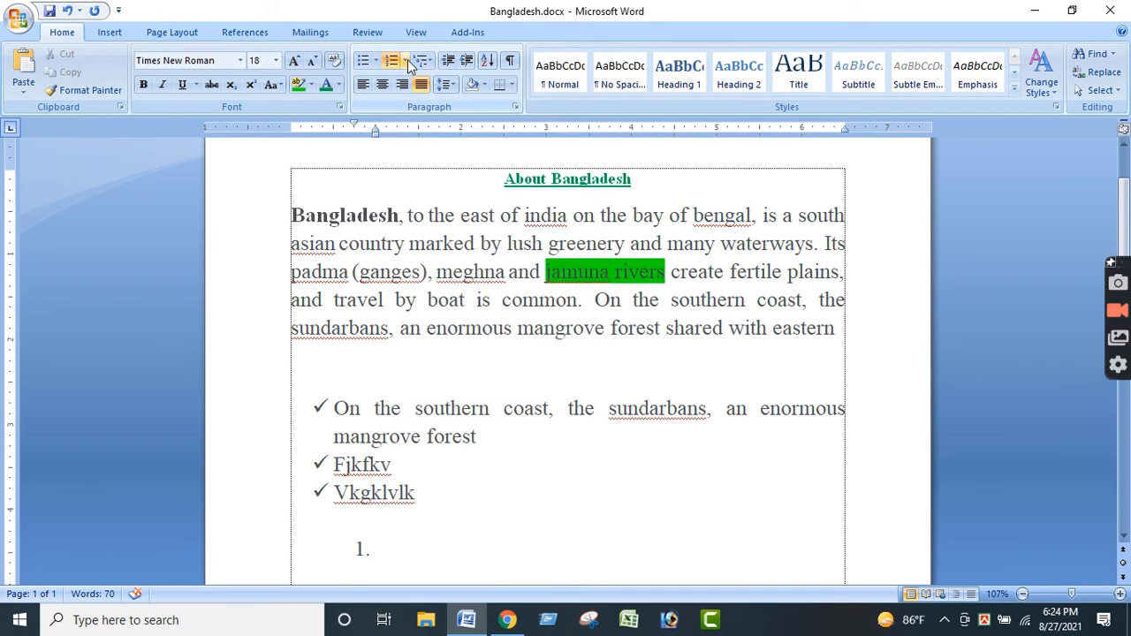
left_click(408, 65)
left_click(714, 395)
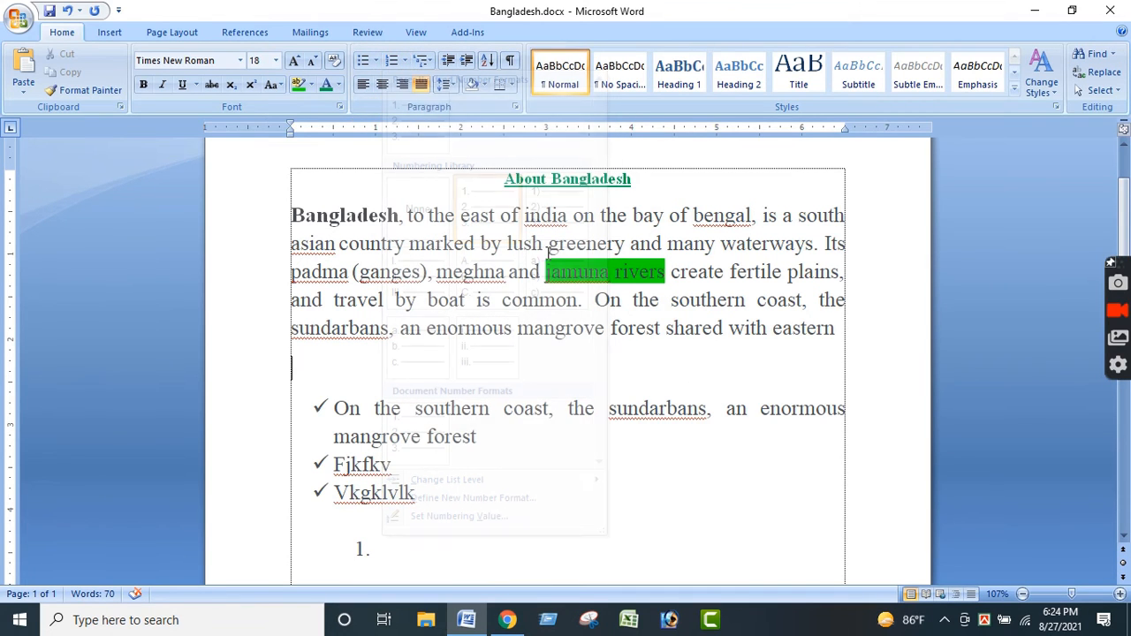
- Apply a multilevel list format below the Bangladesh paragraph and add the list items "Dghdjh" and "Gkg"
left_click(434, 59)
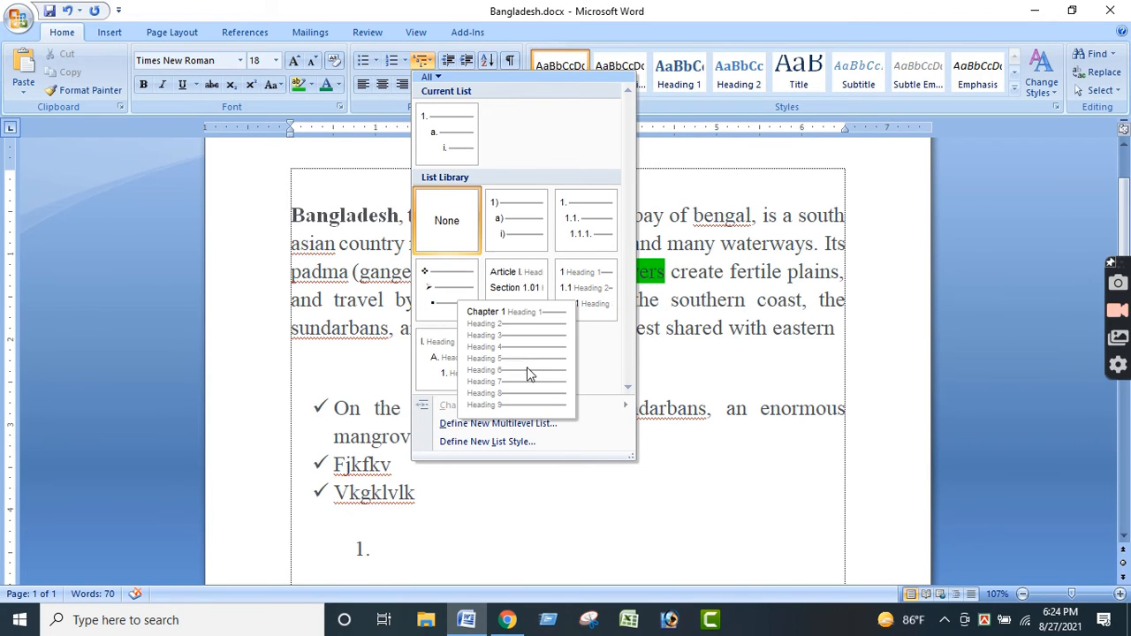
left_click(582, 227)
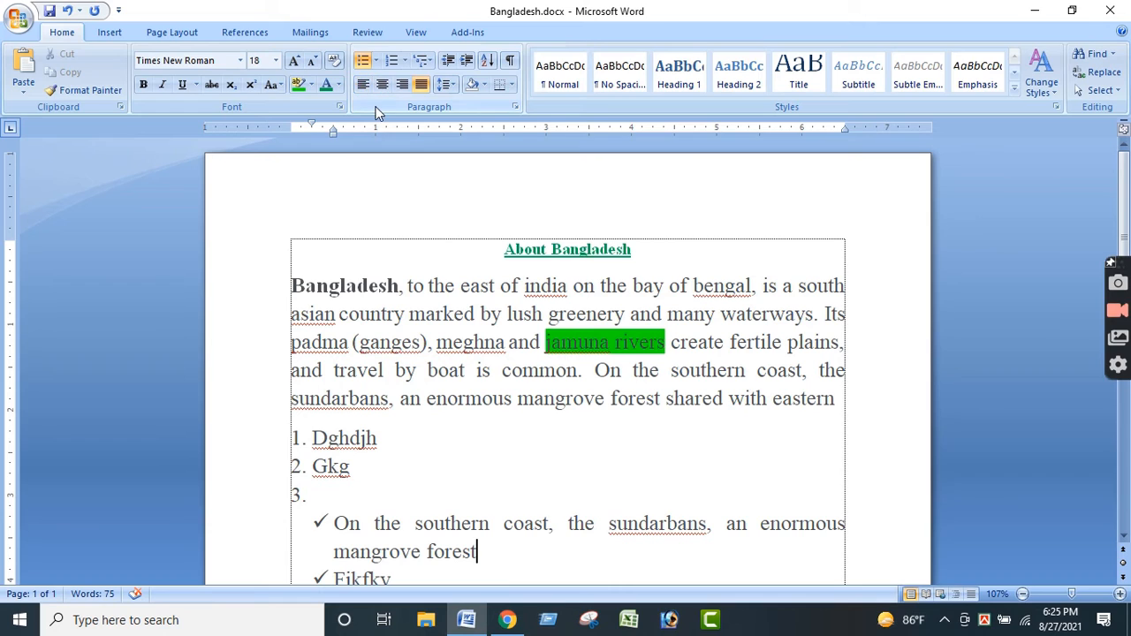
- Try left and right alignment on the Bangladesh paragraph and set it back to justified
triple_click(294, 285)
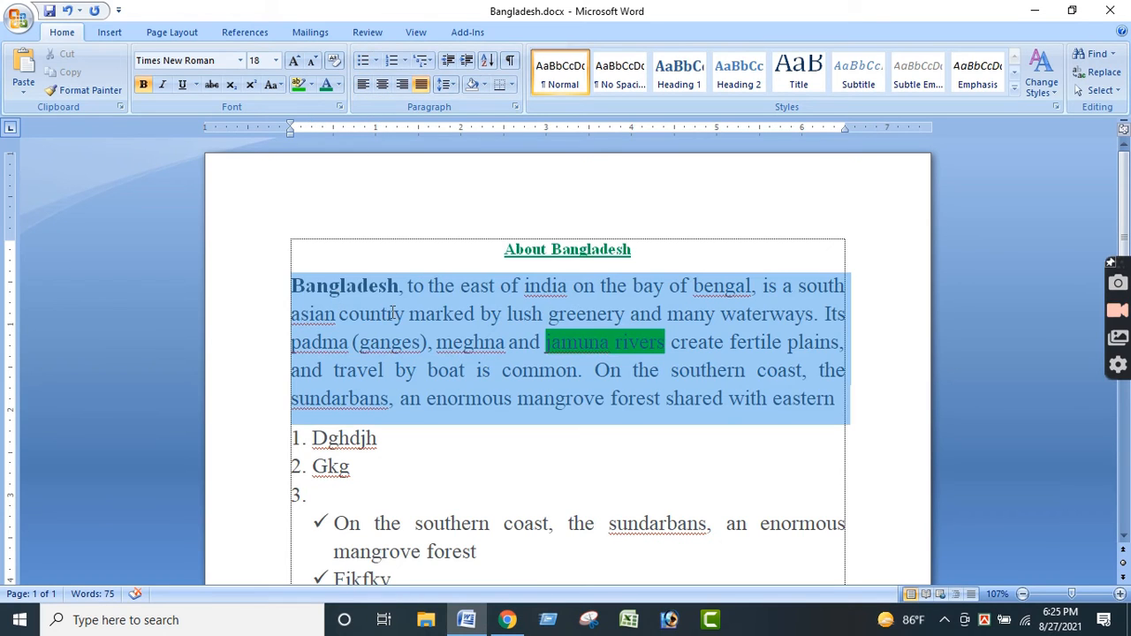
left_click(362, 85)
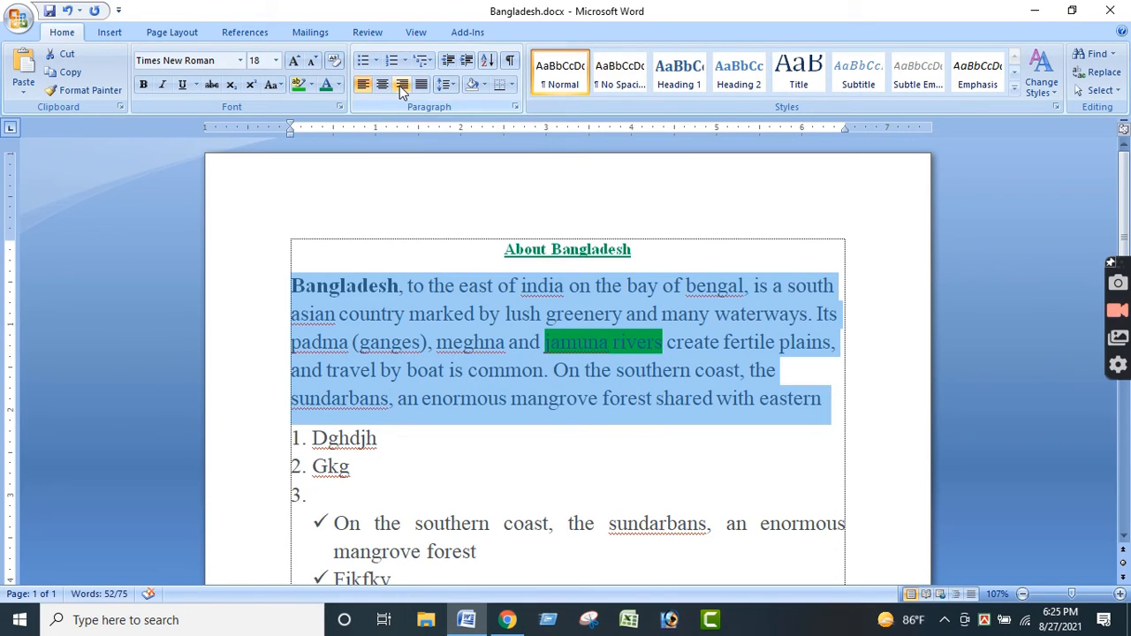
left_click(399, 86)
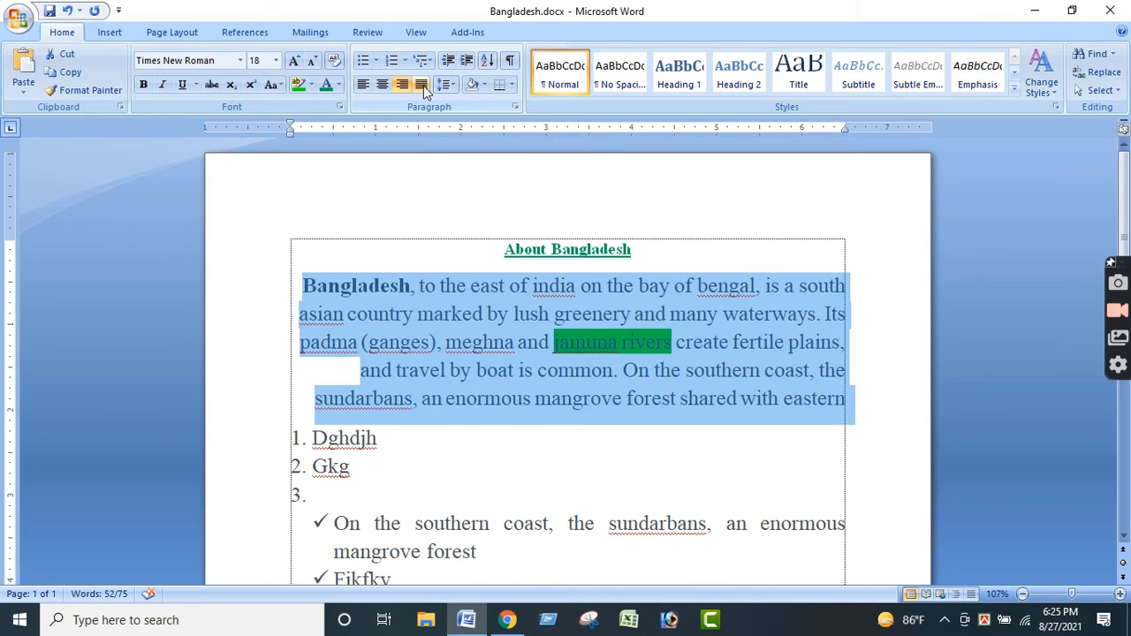
left_click(423, 86)
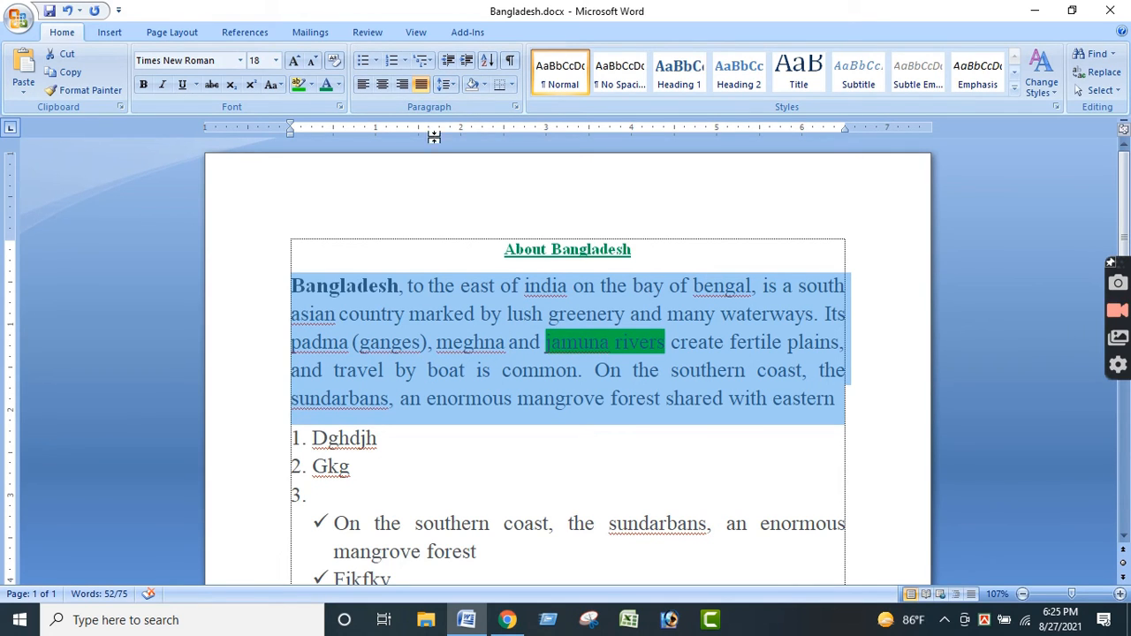
- Try line spacings of 1.0 and 2.0 on the Bangladesh paragraph and set it back to 1.15
left_click(454, 86)
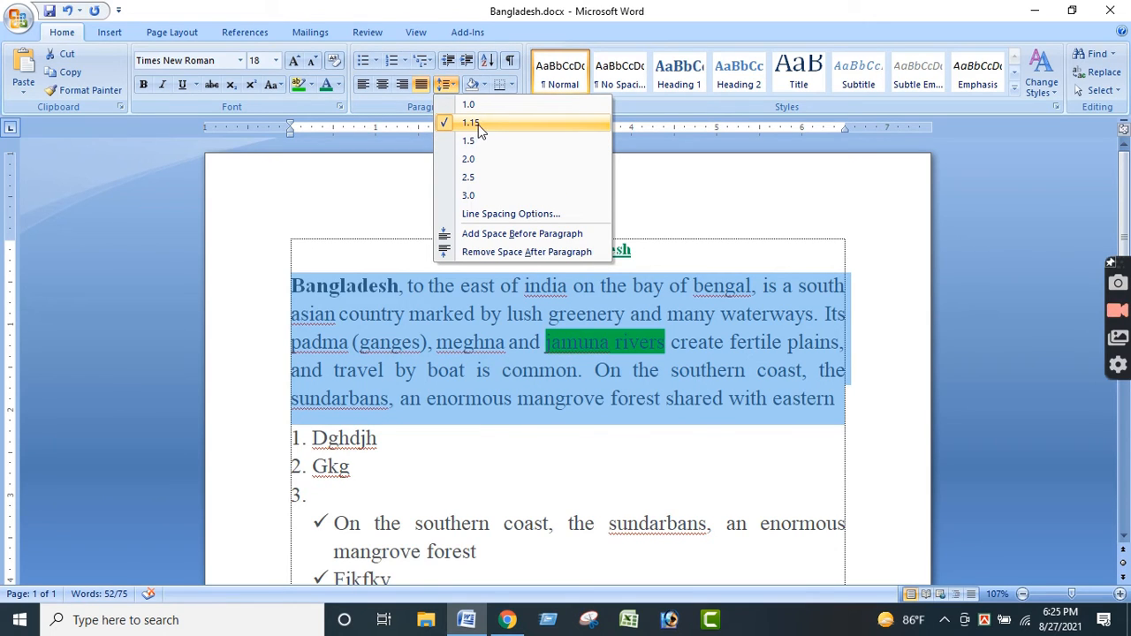
left_click(472, 107)
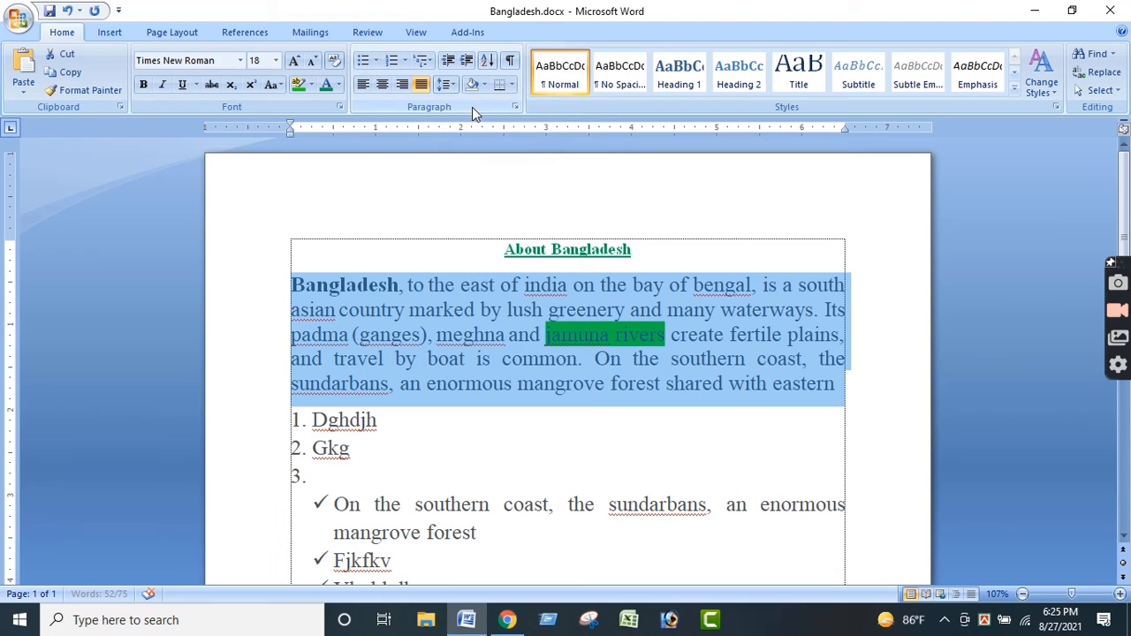
left_click(451, 85)
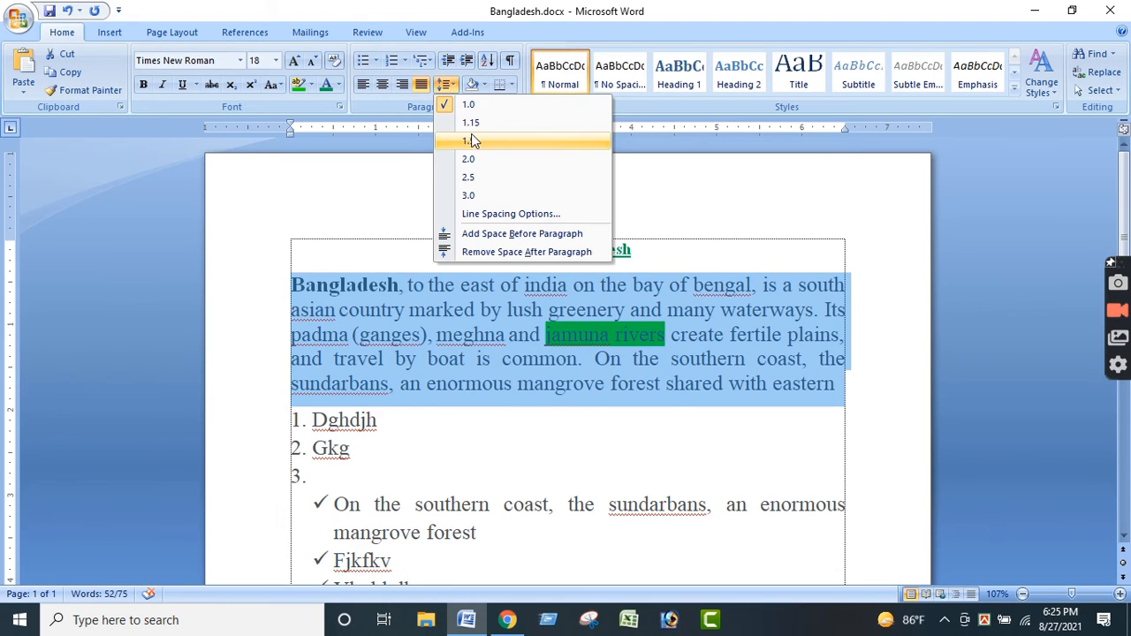
left_click(473, 159)
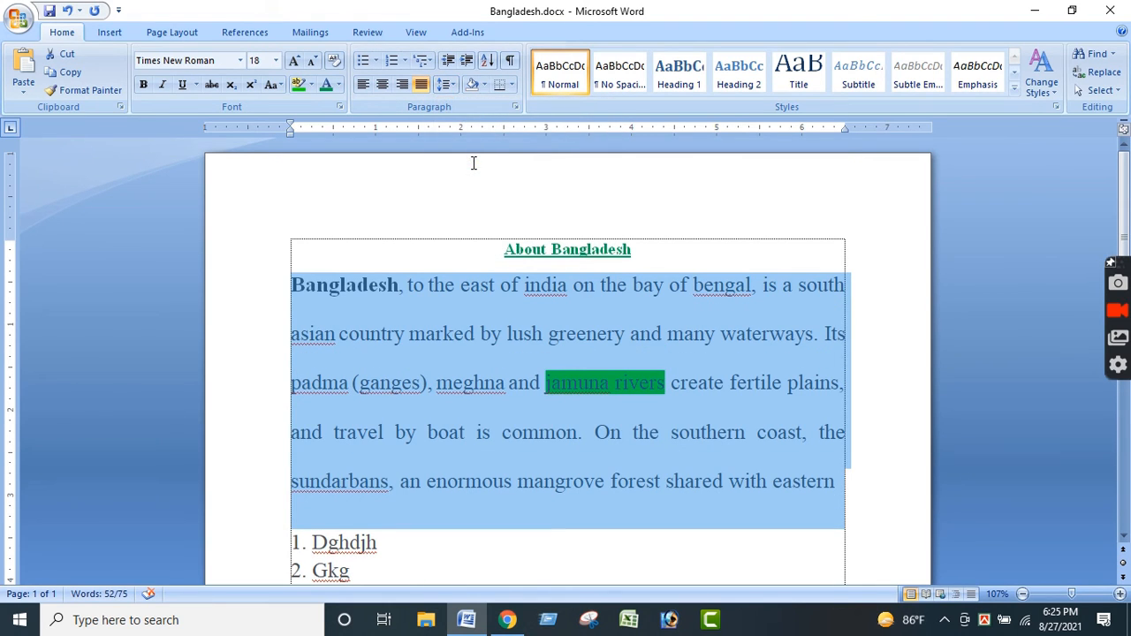
left_click(446, 84)
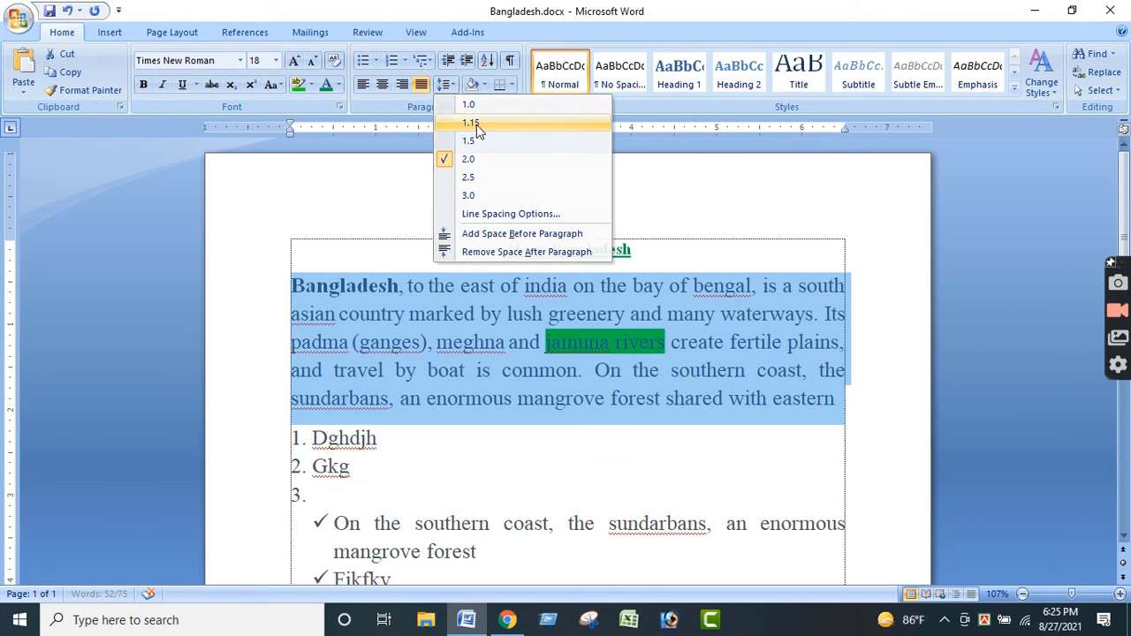
left_click(477, 125)
left_click(568, 399)
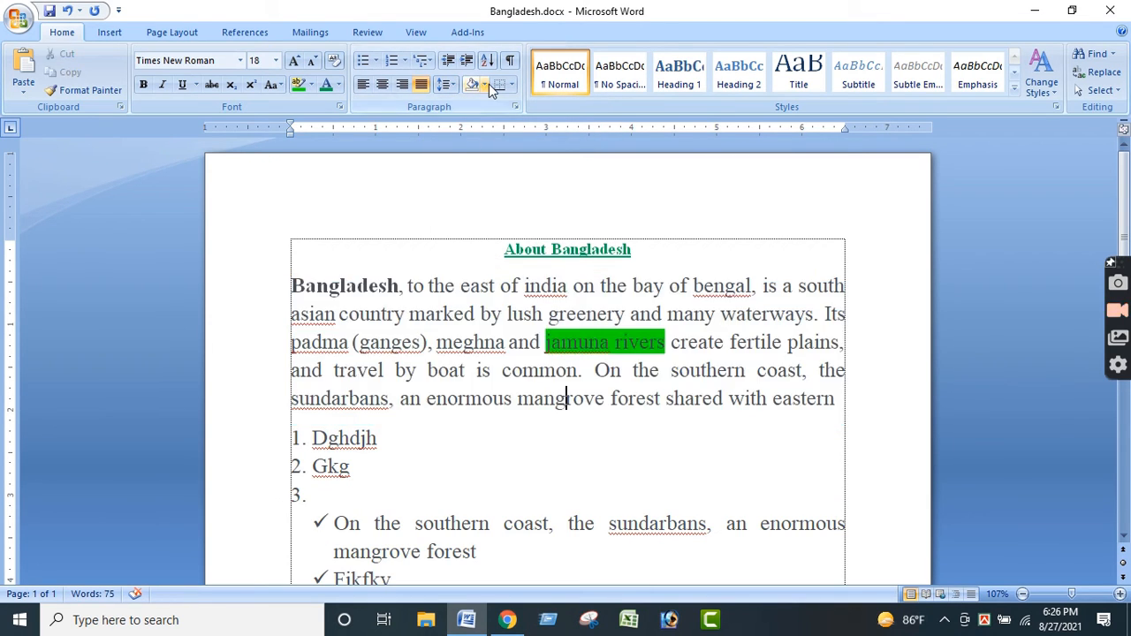
left_click(485, 85)
left_click(730, 415)
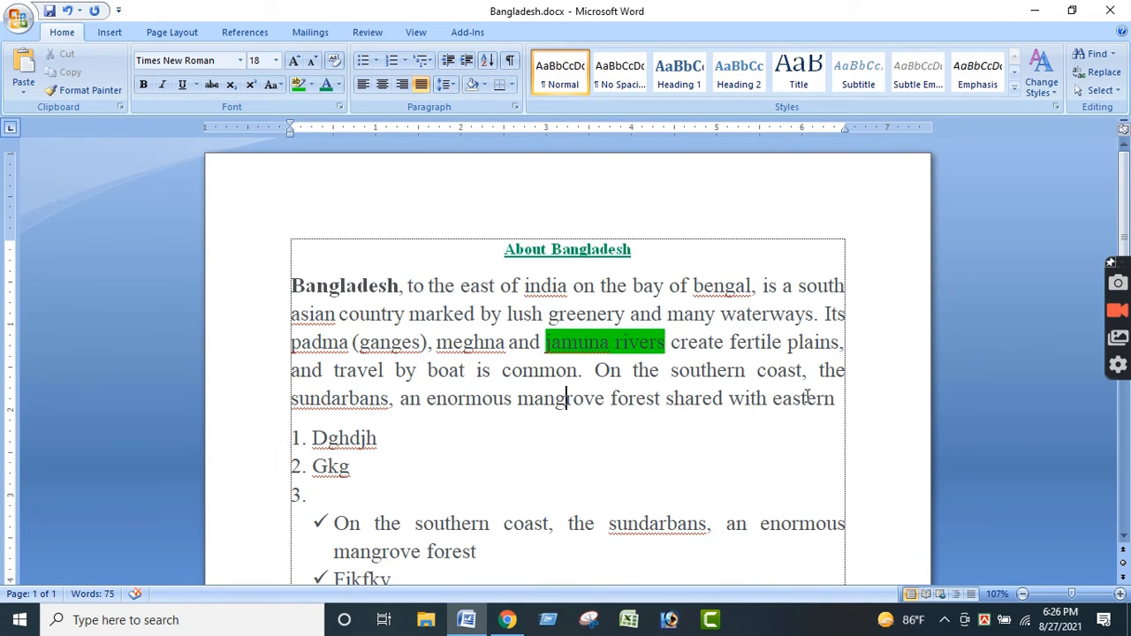
left_click(485, 85)
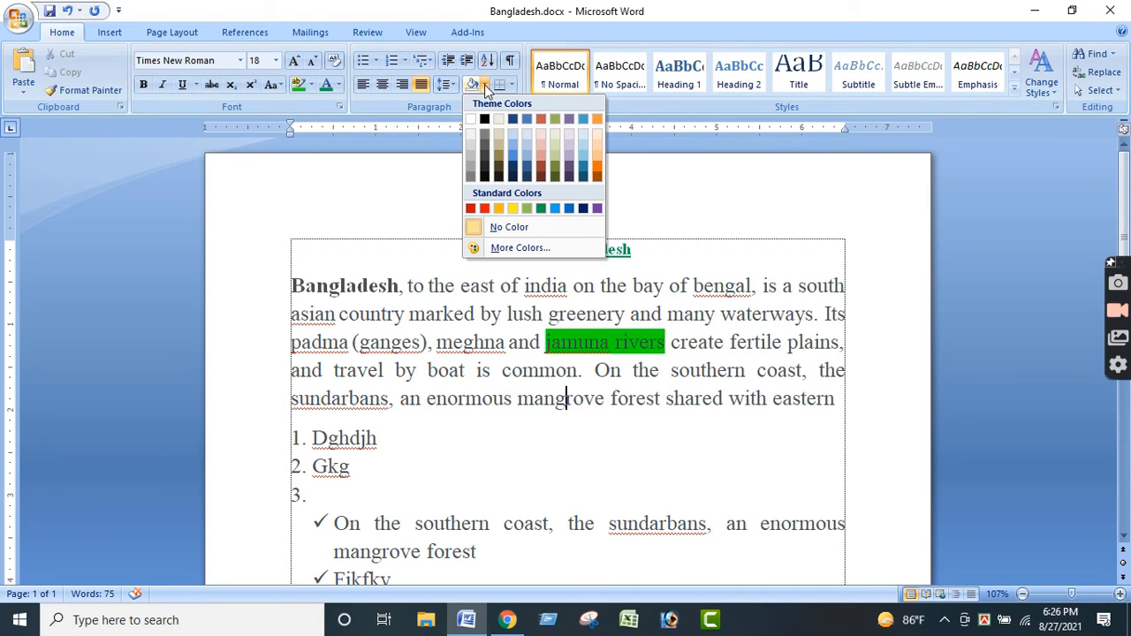
left_click(737, 387)
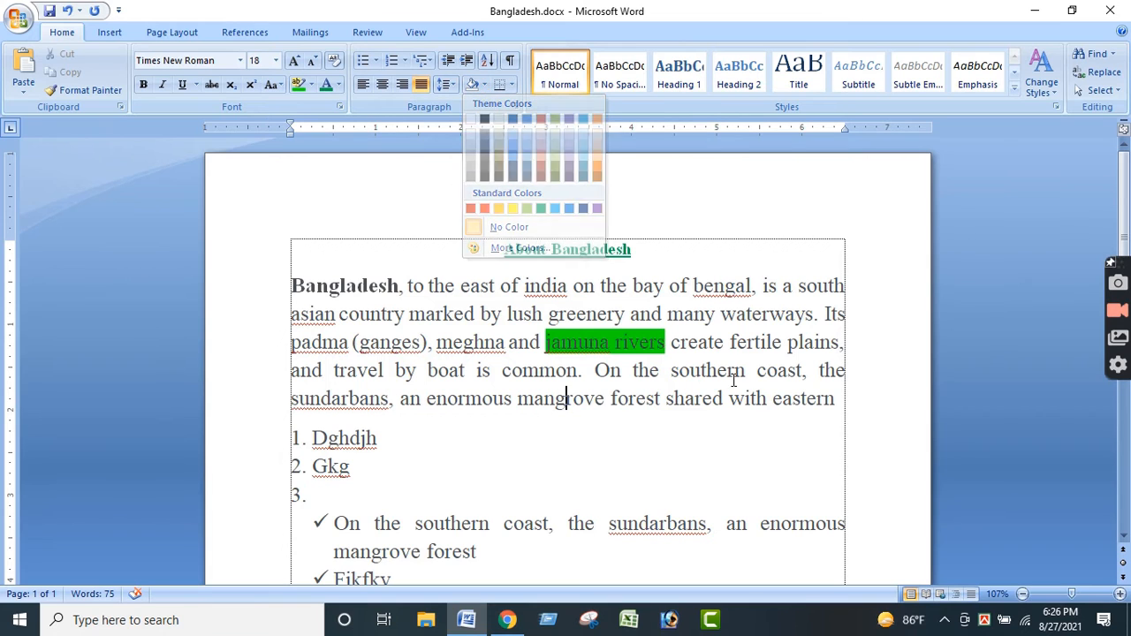
mouse_move(840, 402)
left_mouse_down()
mouse_move(621, 364)
mouse_move(358, 344)
mouse_move(292, 285)
left_mouse_up()
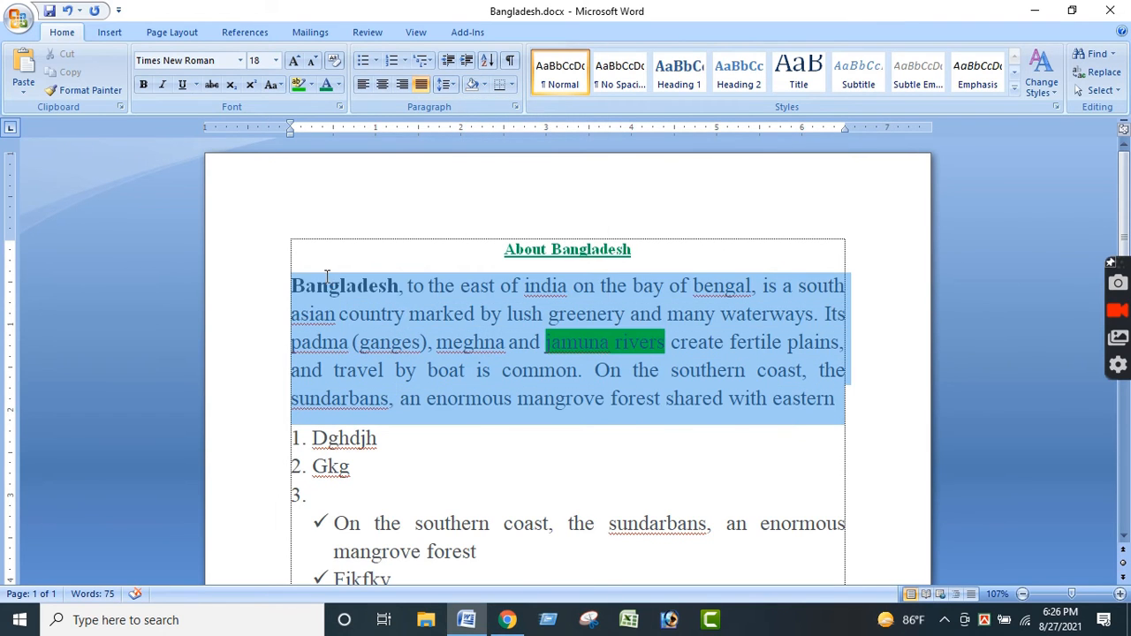
left_click(450, 382)
scroll(450, 381, "down", 5)
scroll(450, 382, "up", 3)
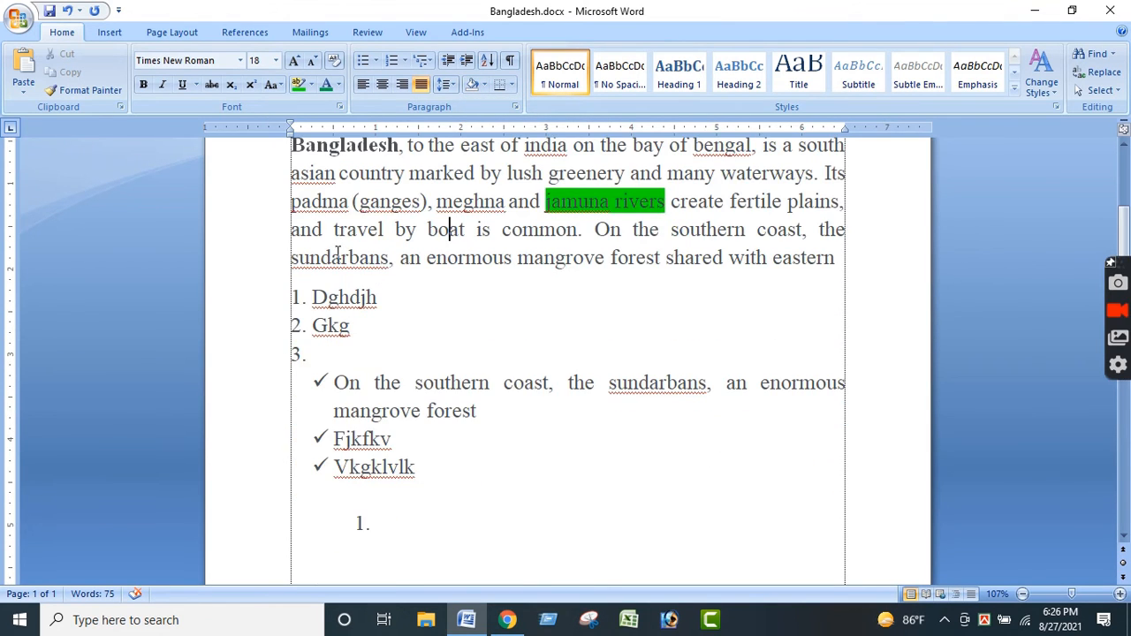
left_click(296, 297)
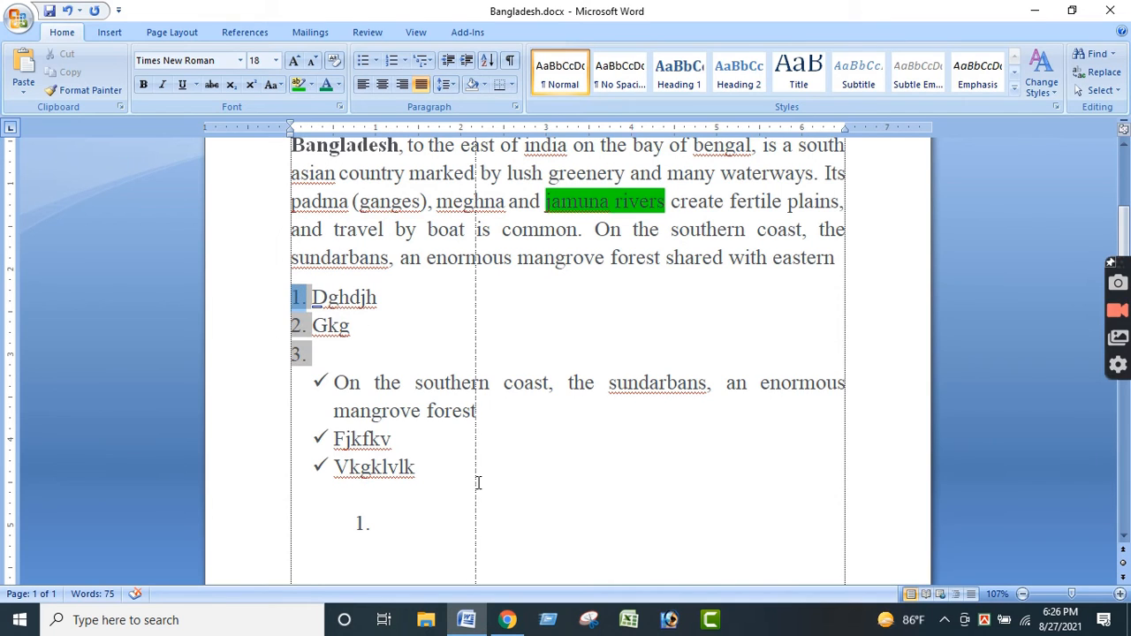
key("ctrl+e")
key("ctrl+z")
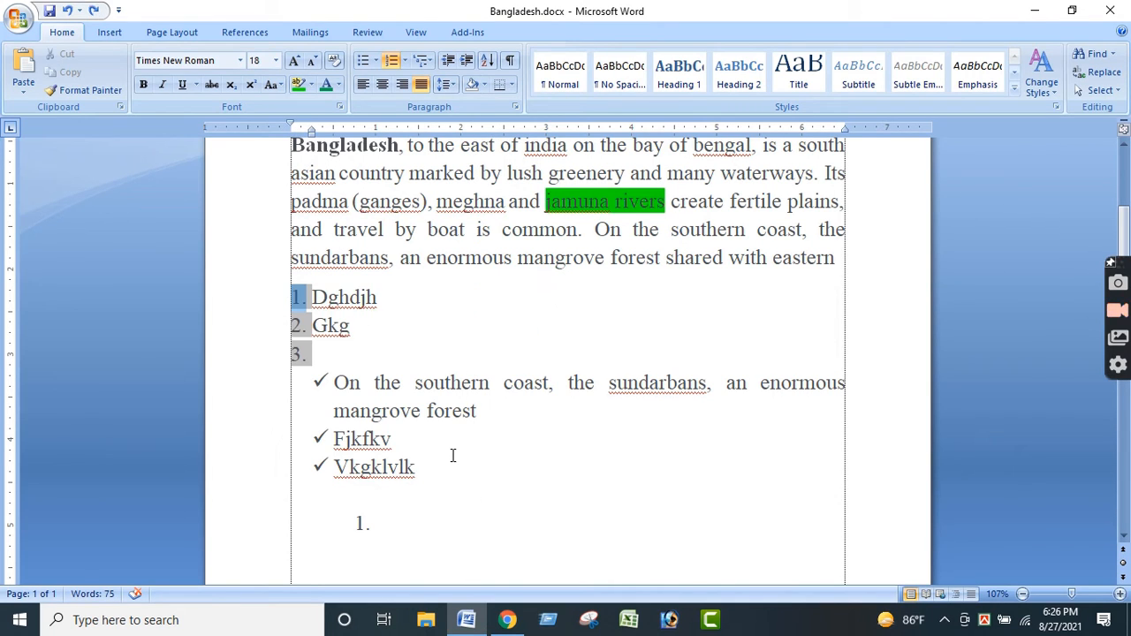
- Apply the lightest grey theme shading to the numbered list and the check mark list below the Bangladesh paragraph
left_click_drag(453, 455, 311, 297)
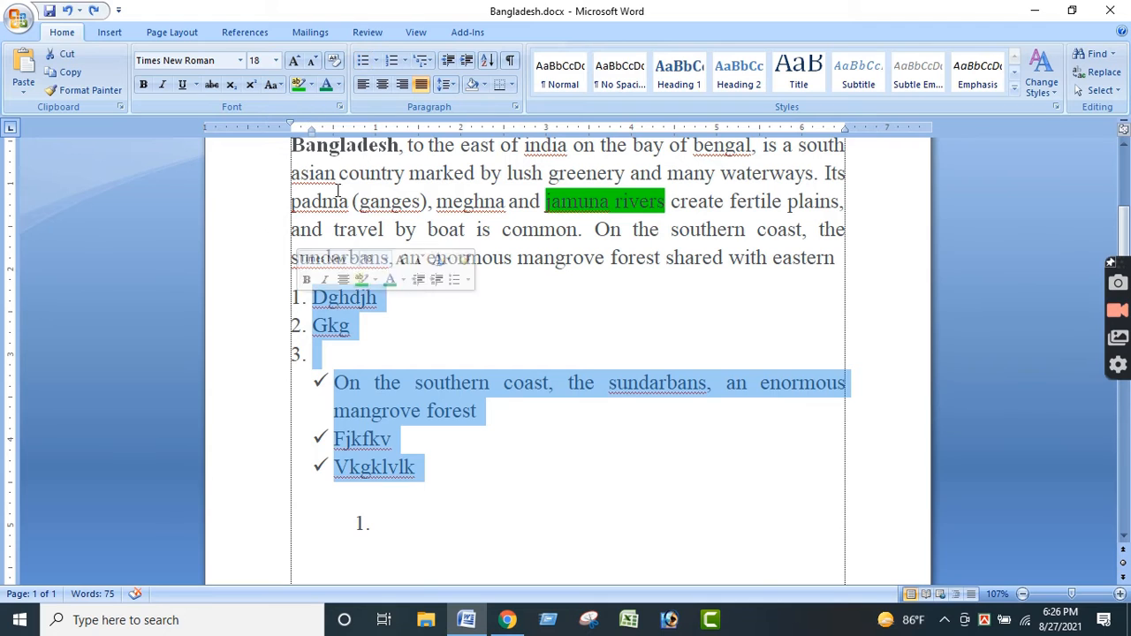
left_click(485, 86)
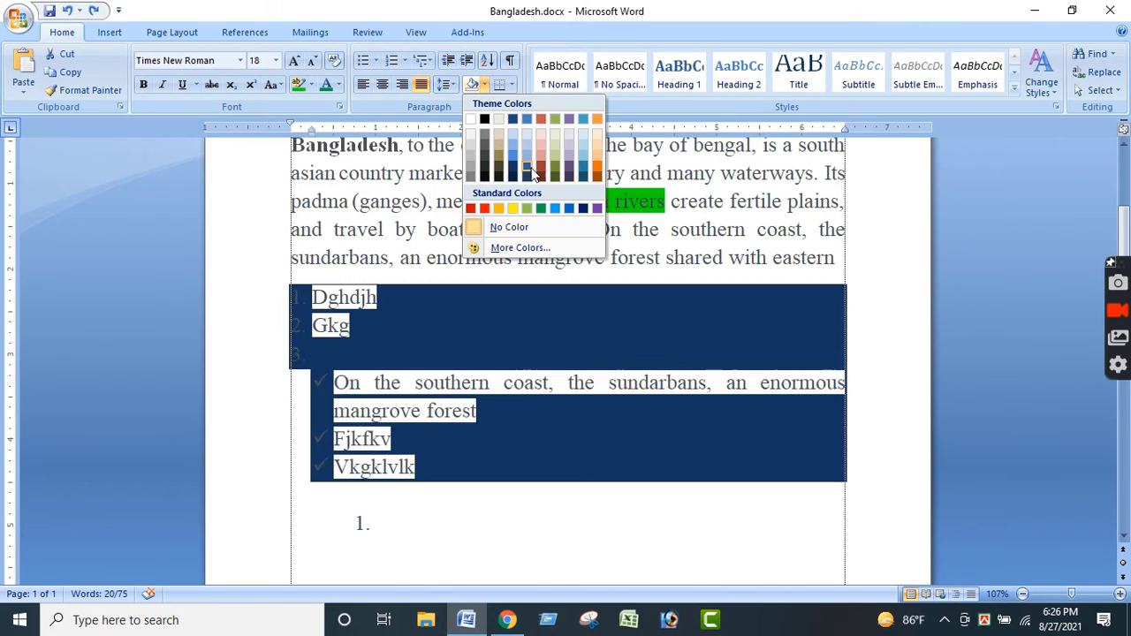
left_click(470, 133)
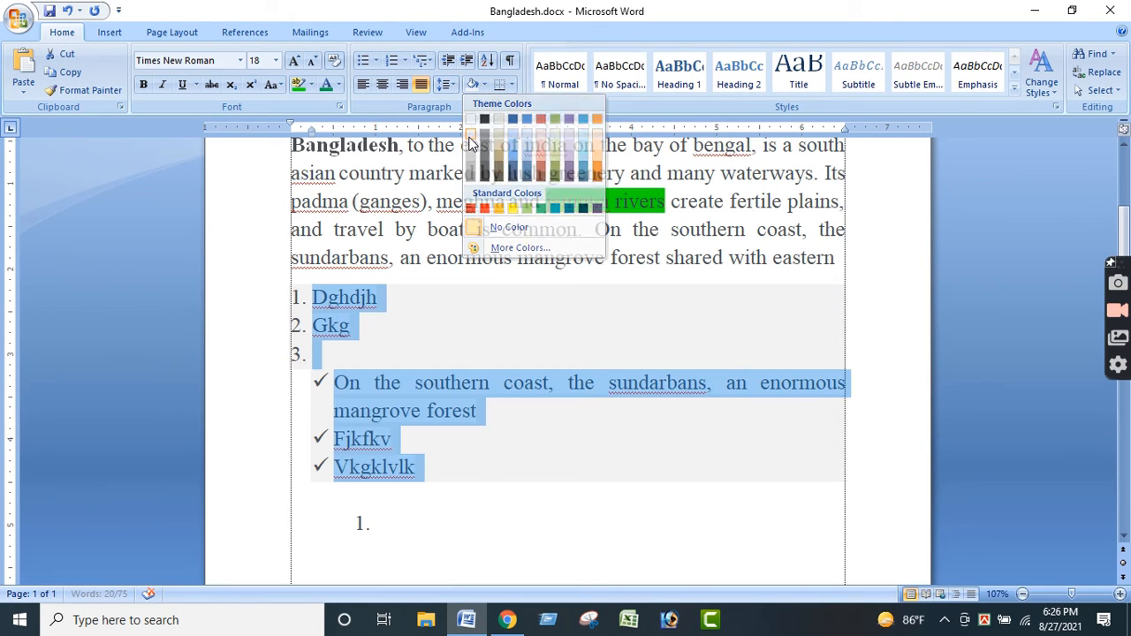
left_click(531, 410)
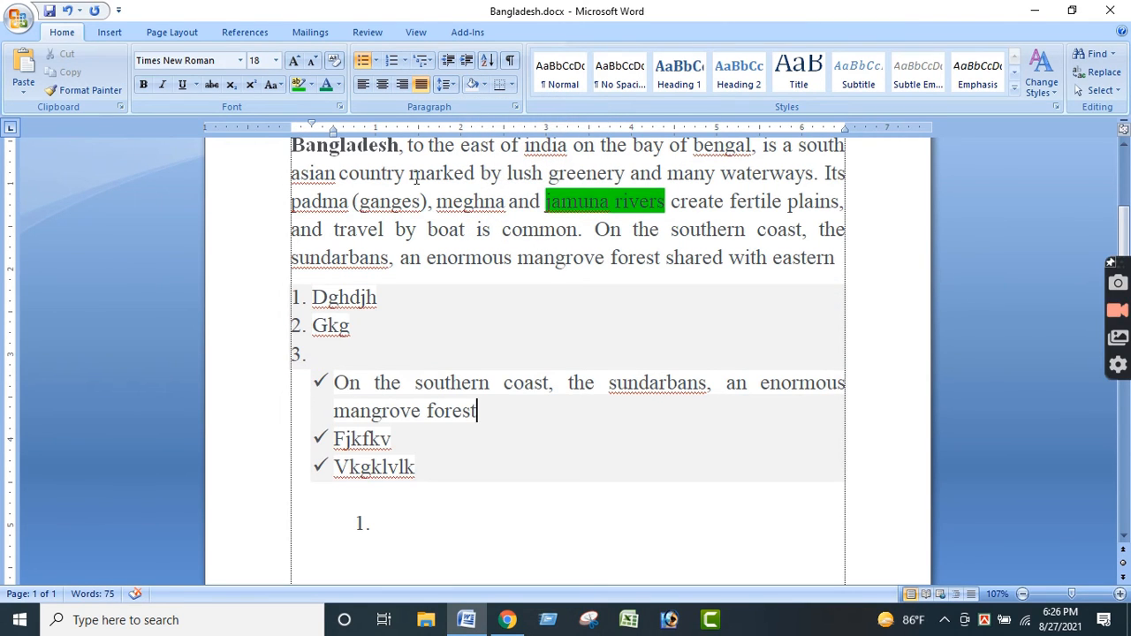
double_click(475, 540)
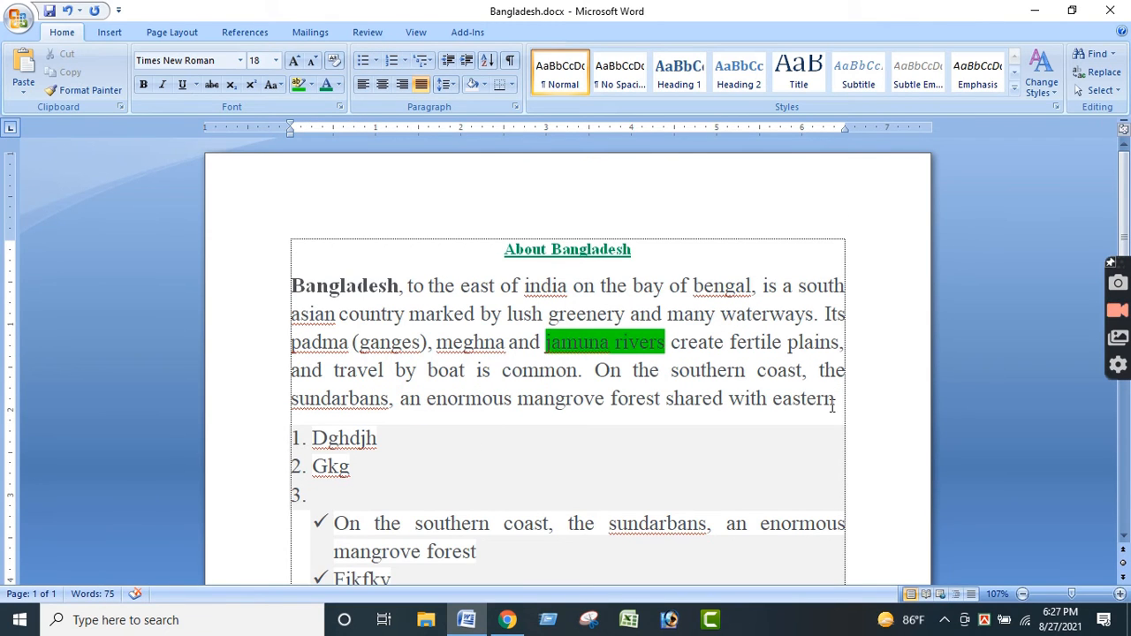
- Increase the Bangladesh paragraph's indent by several levels and decrease it back to the page margin
left_click_drag(292, 286, 794, 396)
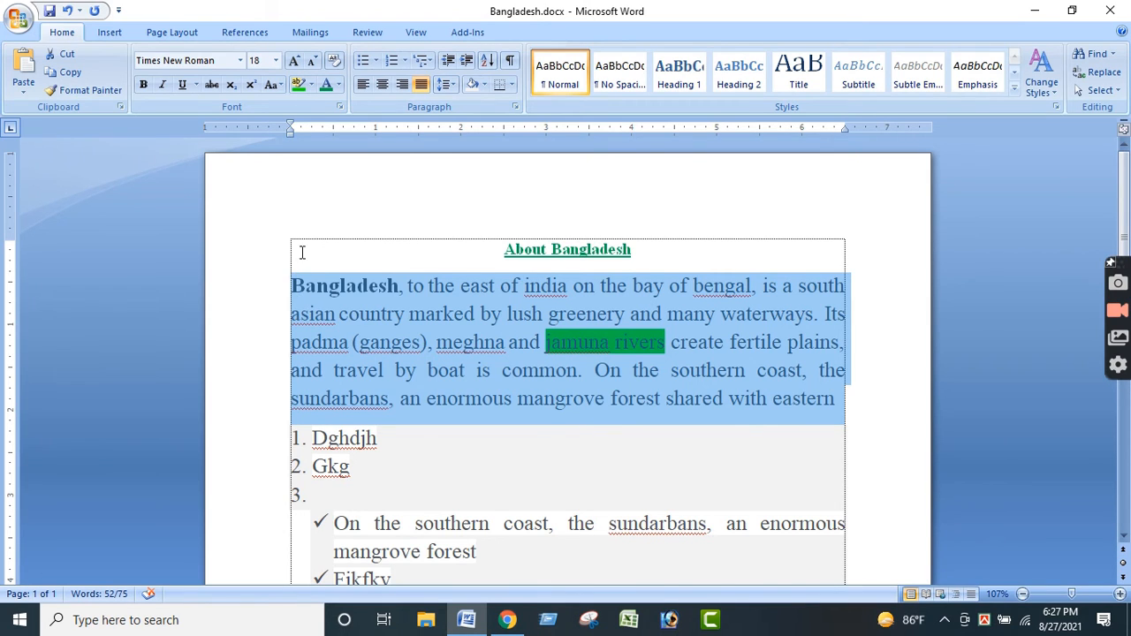
left_click(467, 60)
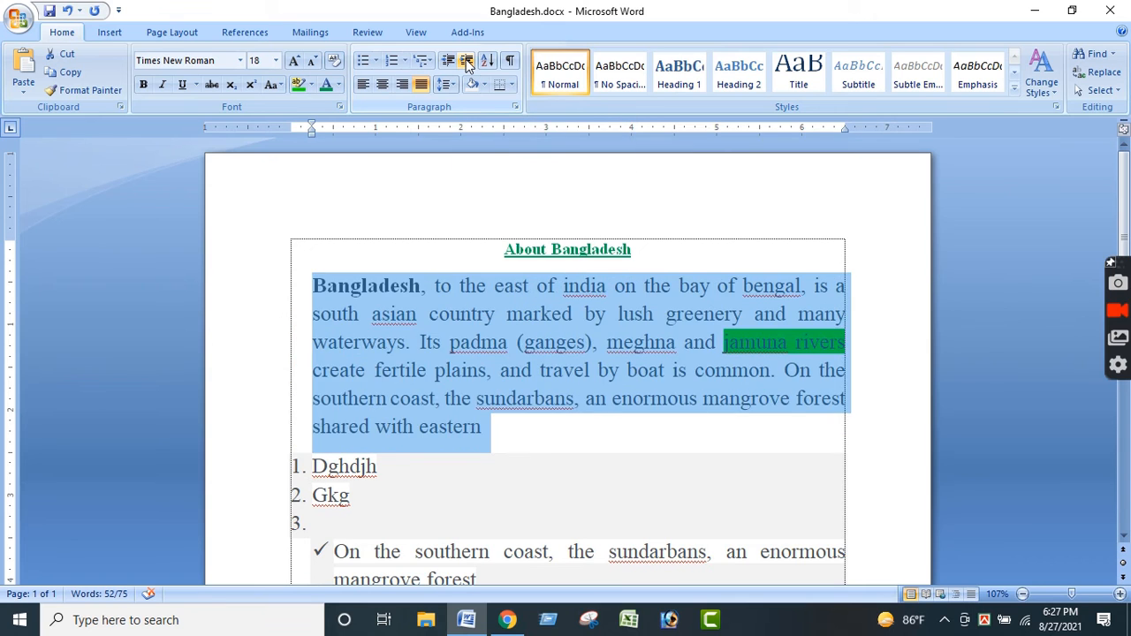
left_click(467, 60)
left_click(467, 60)
left_click(467, 60)
left_click(466, 60)
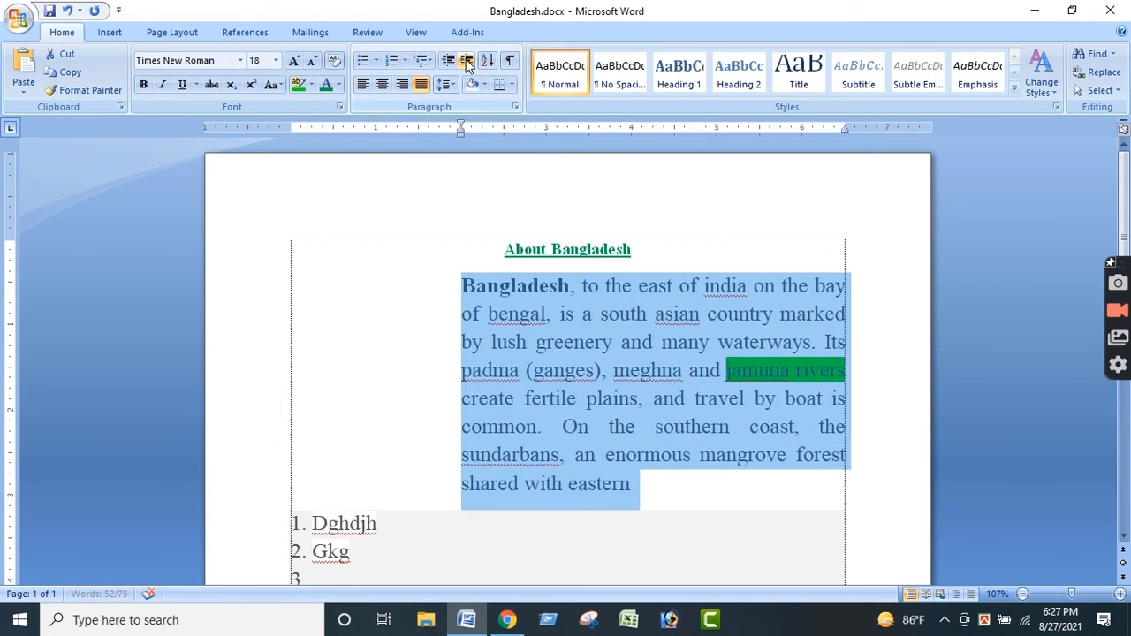
left_click(467, 60)
left_click(448, 60)
left_click(448, 60)
left_click(448, 60)
left_click(448, 60)
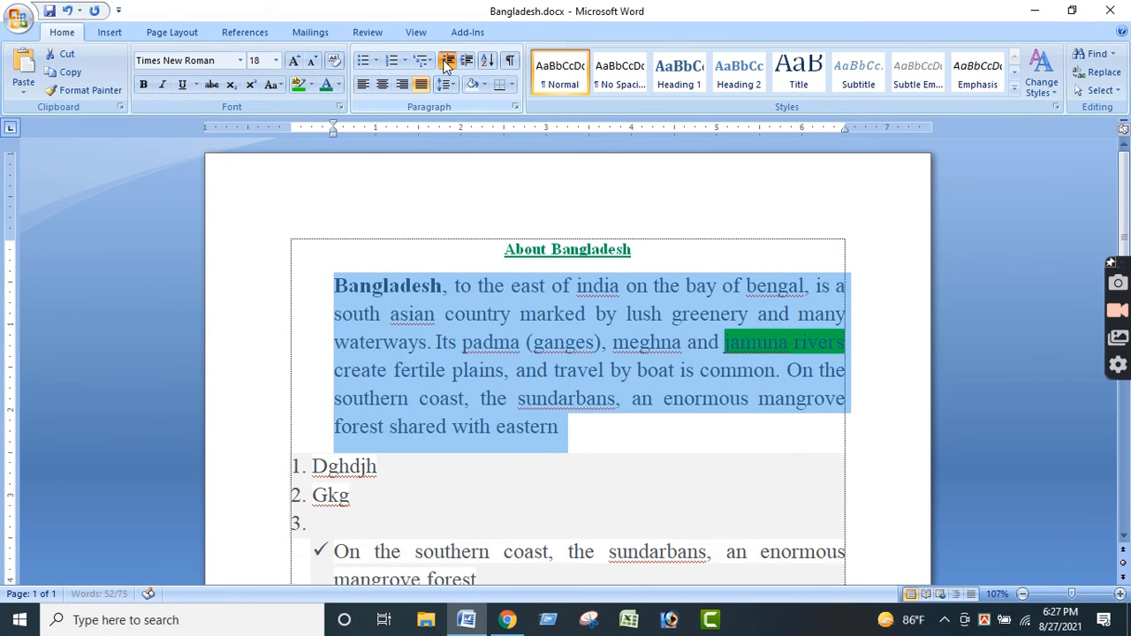
left_click(448, 60)
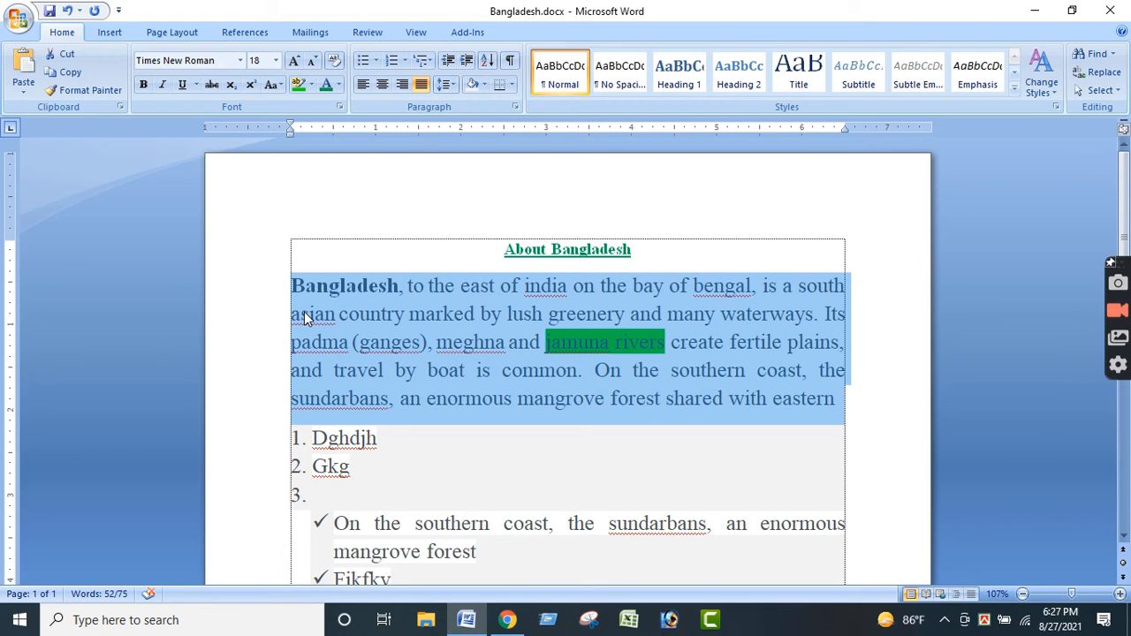
- Examine the descriptions of the Sort and Show/Hide paragraph marks commands and look over the formatted document
left_click_drag(444, 285, 455, 285)
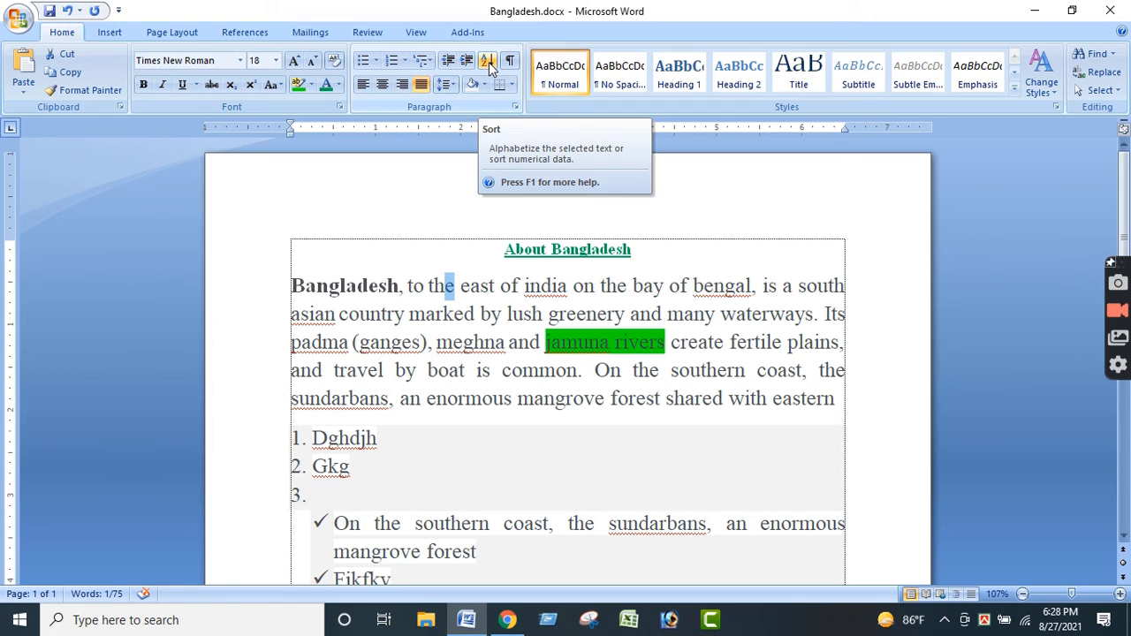
left_click(498, 274)
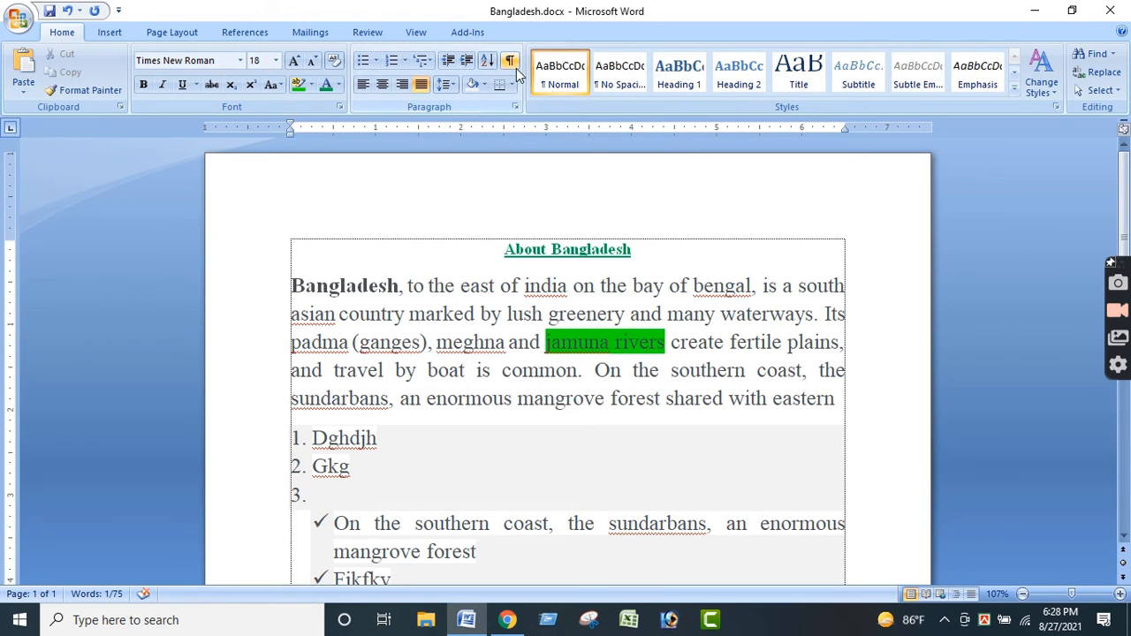
scroll(512, 269, "down", 3)
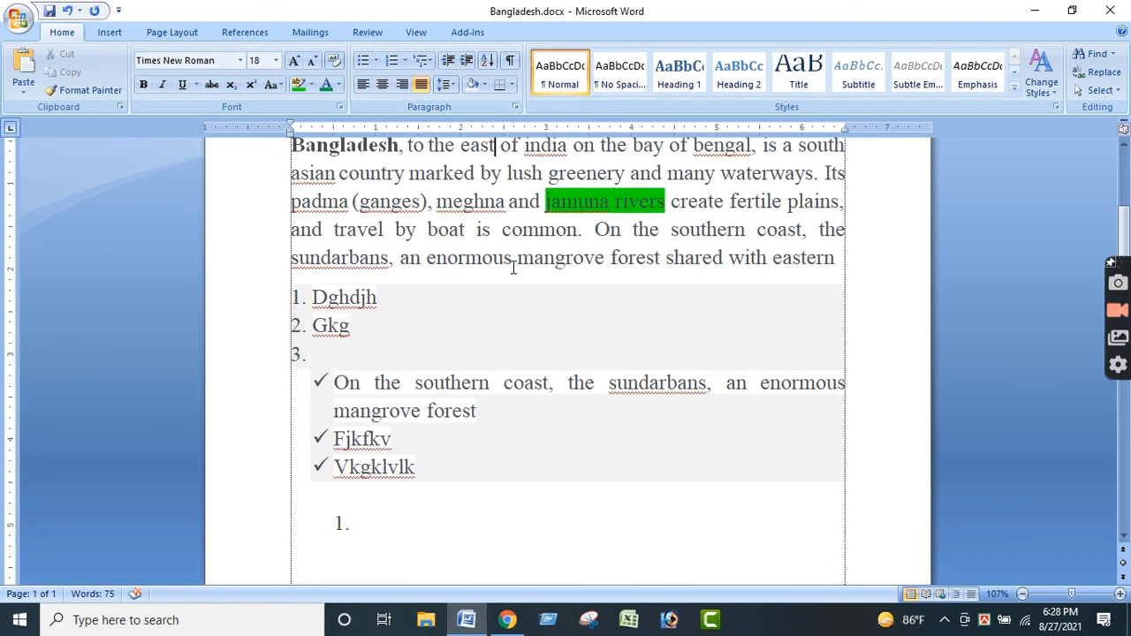
scroll(513, 268, "down", 8)
scroll(490, 303, "up", 10)
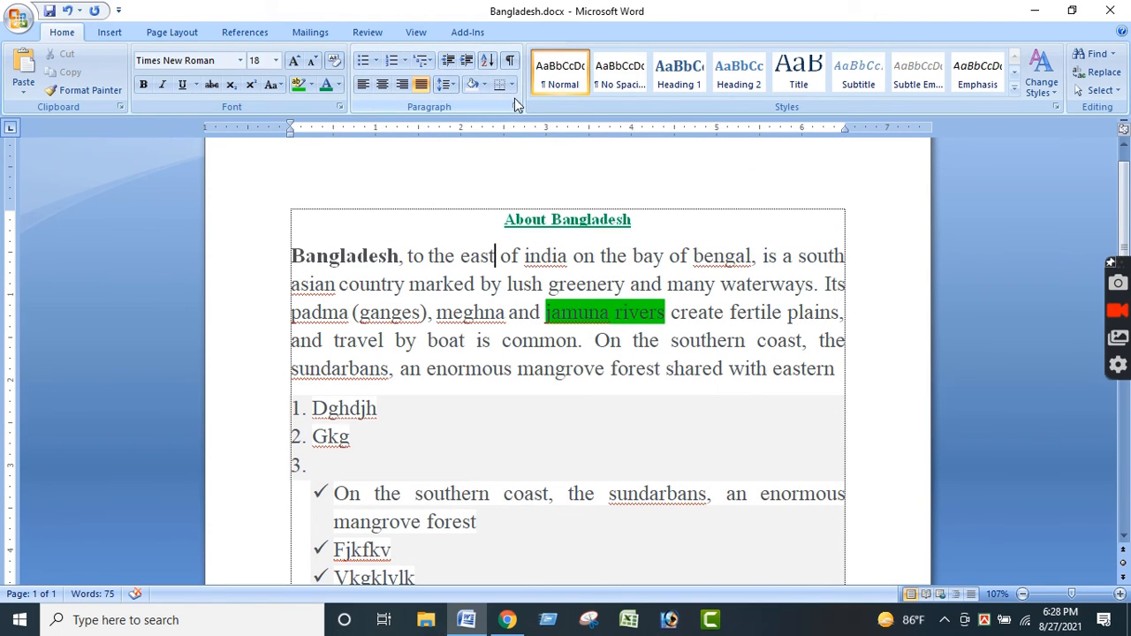
scroll(516, 105, "down", 2)
scroll(509, 317, "down", 1)
scroll(507, 311, "up", 2)
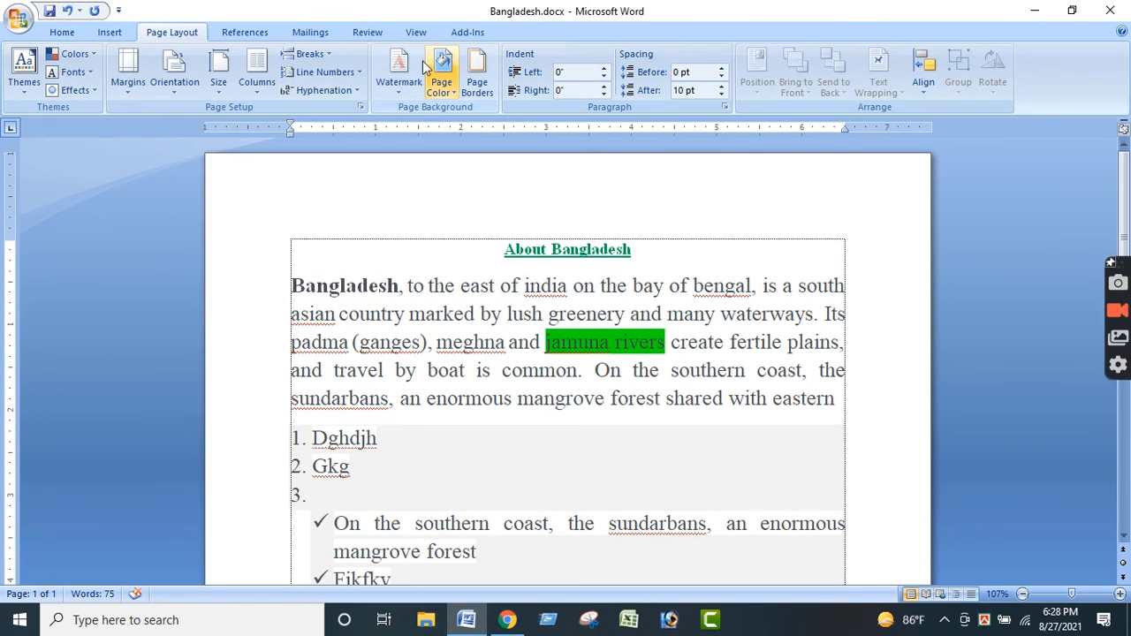
scroll(256, 97, "up", 2)
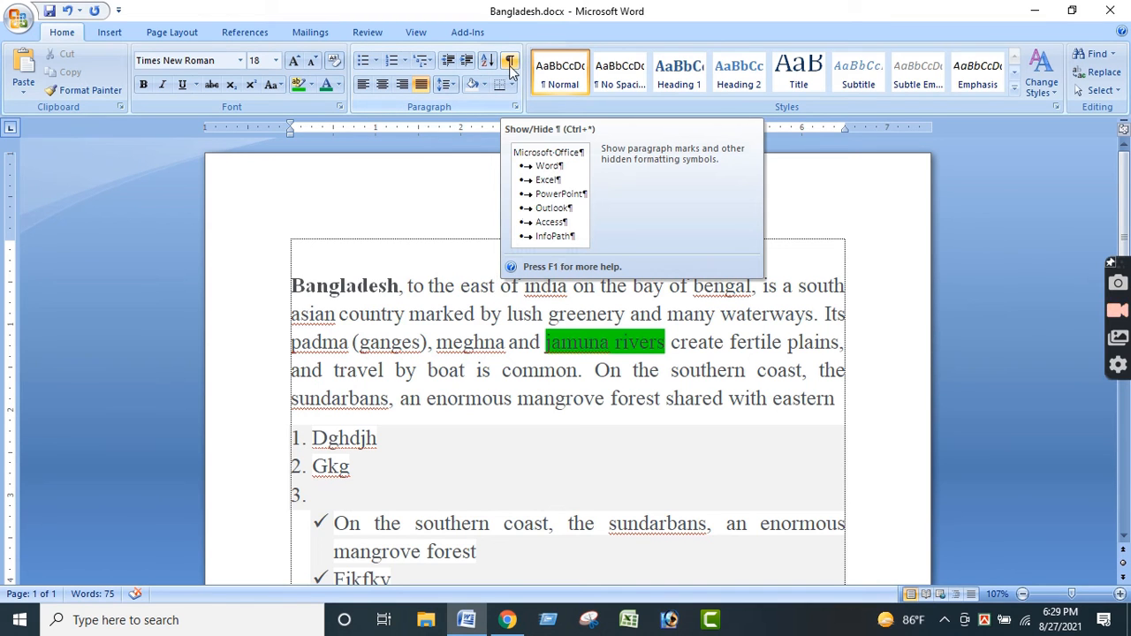
- Remove the text and lists after "create fertile plains," and draw a three-row, four-column table about 2.6 inches wide below the paragraph
key("ctrl+z")
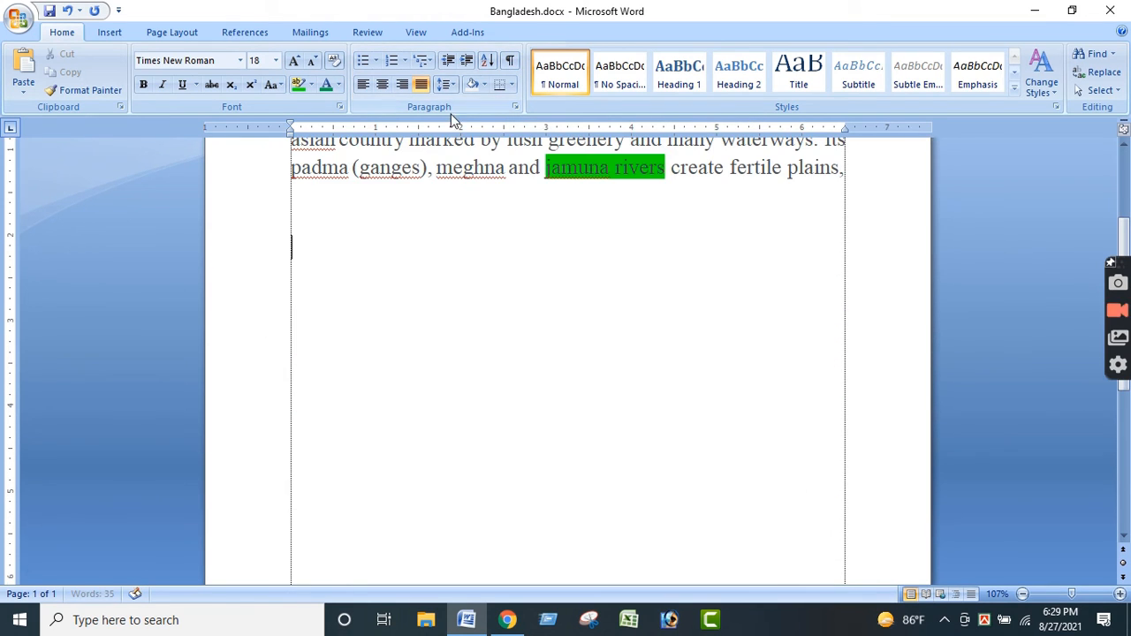
left_click(514, 87)
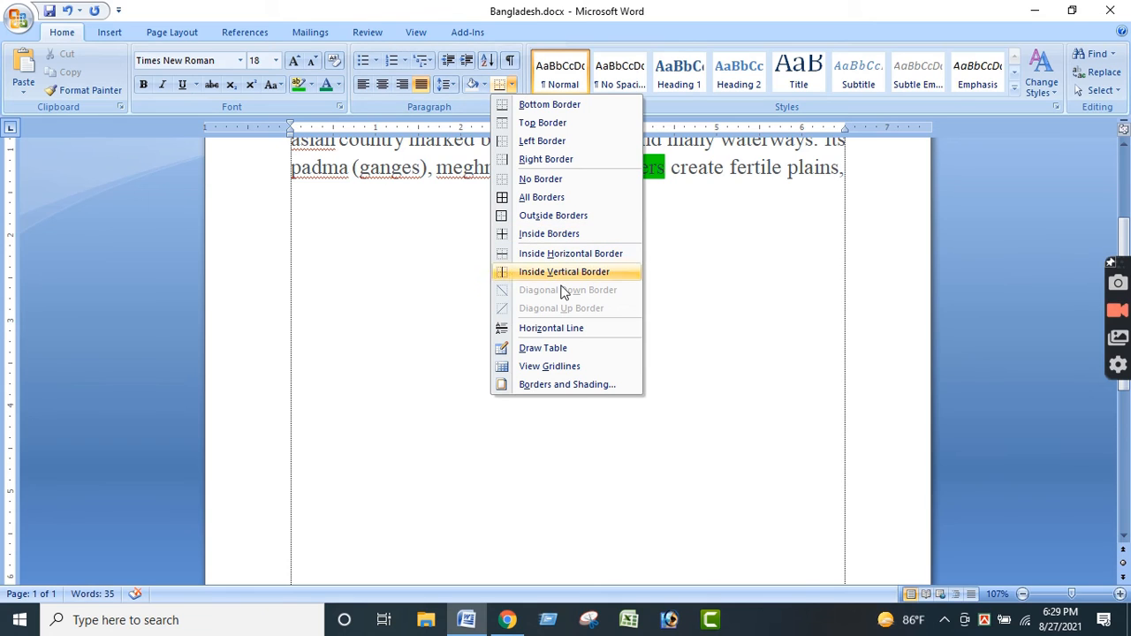
left_click(553, 348)
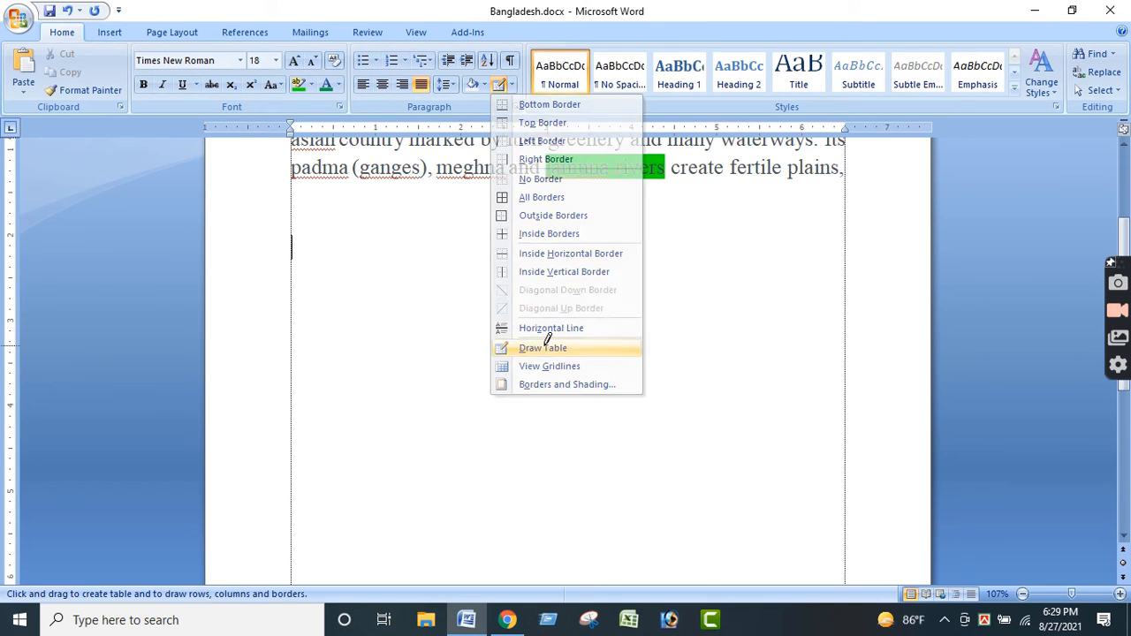
mouse_move(349, 256)
left_mouse_down()
mouse_move(523, 379)
mouse_move(399, 338)
left_mouse_up()
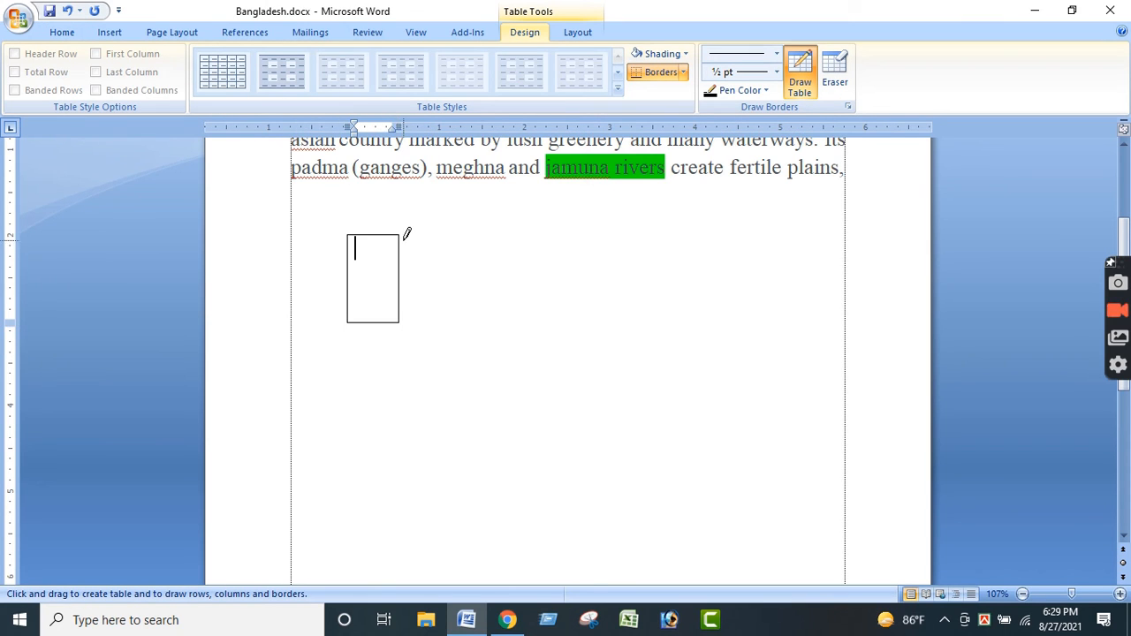
left_click_drag(401, 234, 454, 322)
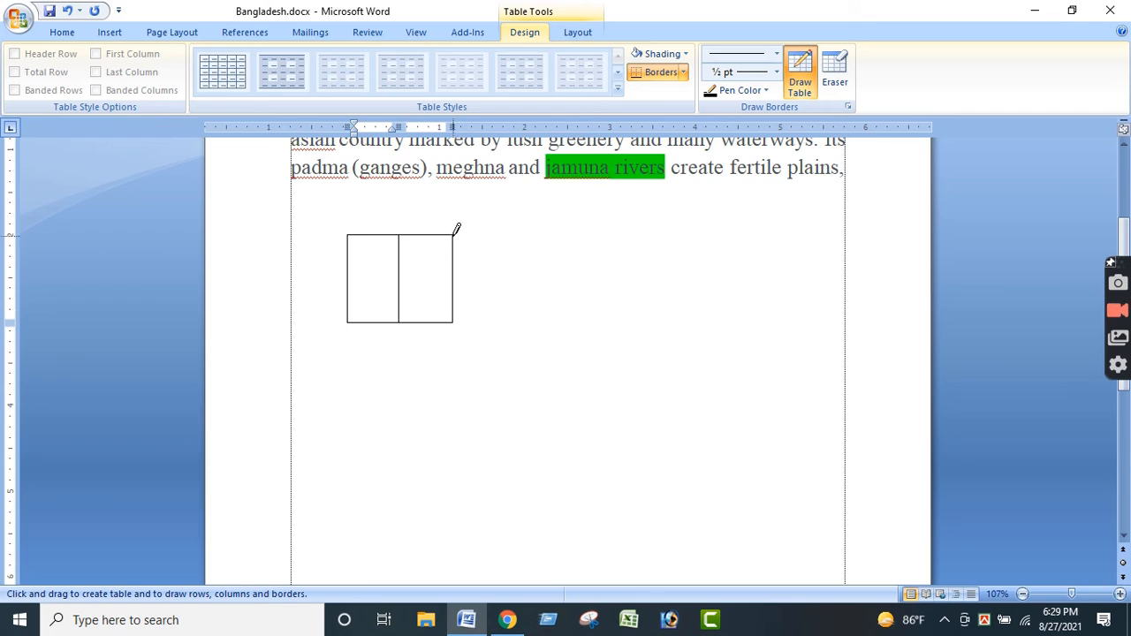
left_click_drag(454, 235, 573, 317)
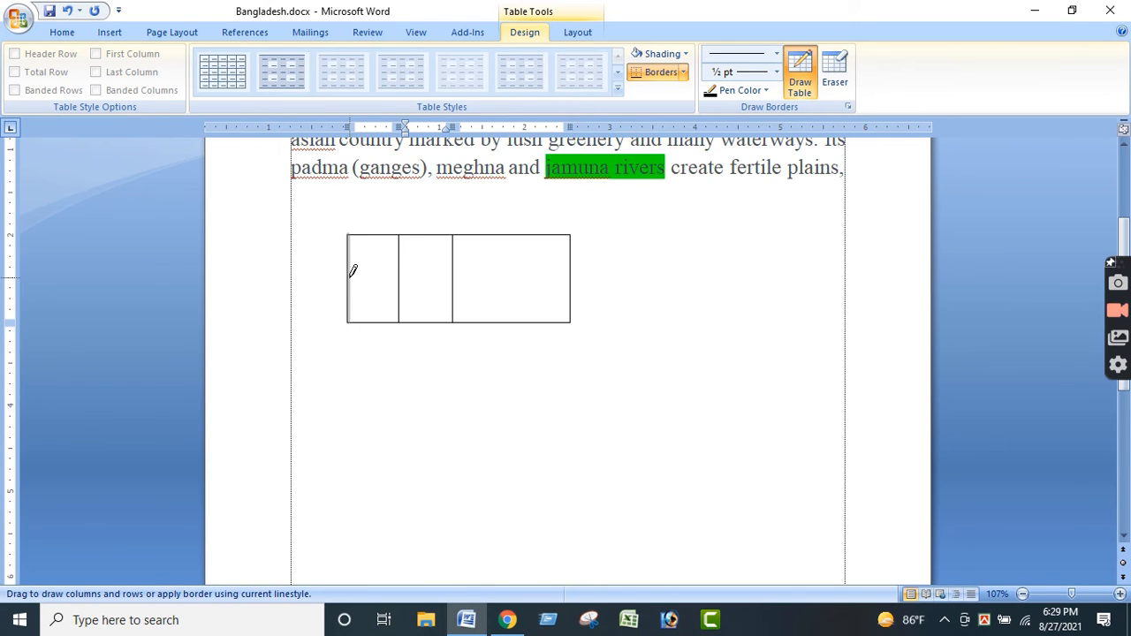
left_click_drag(352, 270, 573, 267)
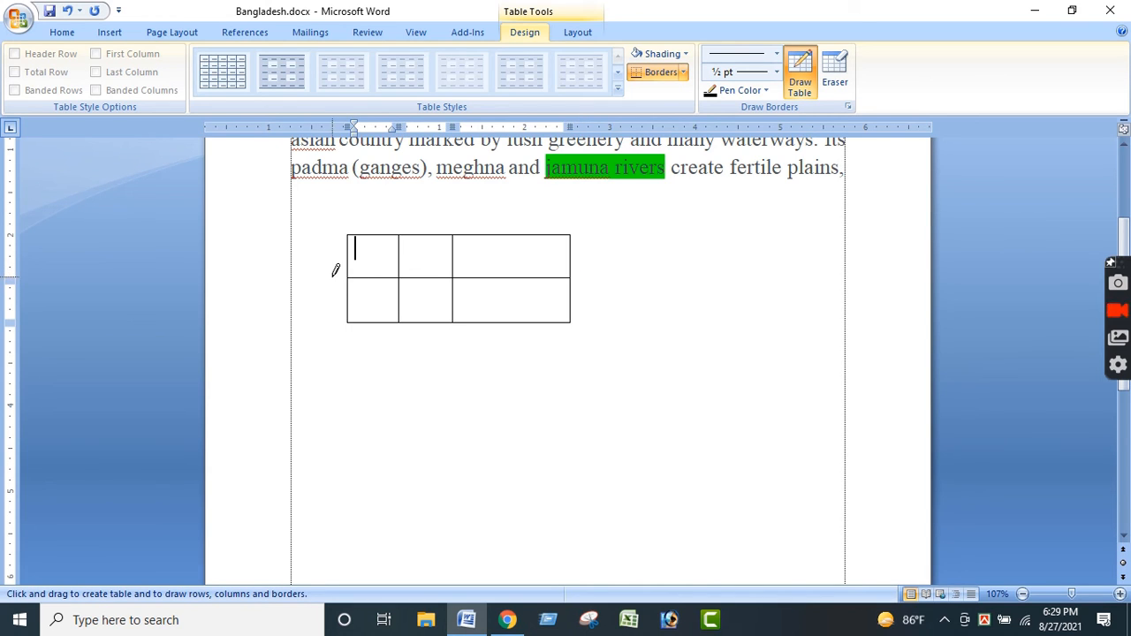
left_click_drag(353, 249, 609, 248)
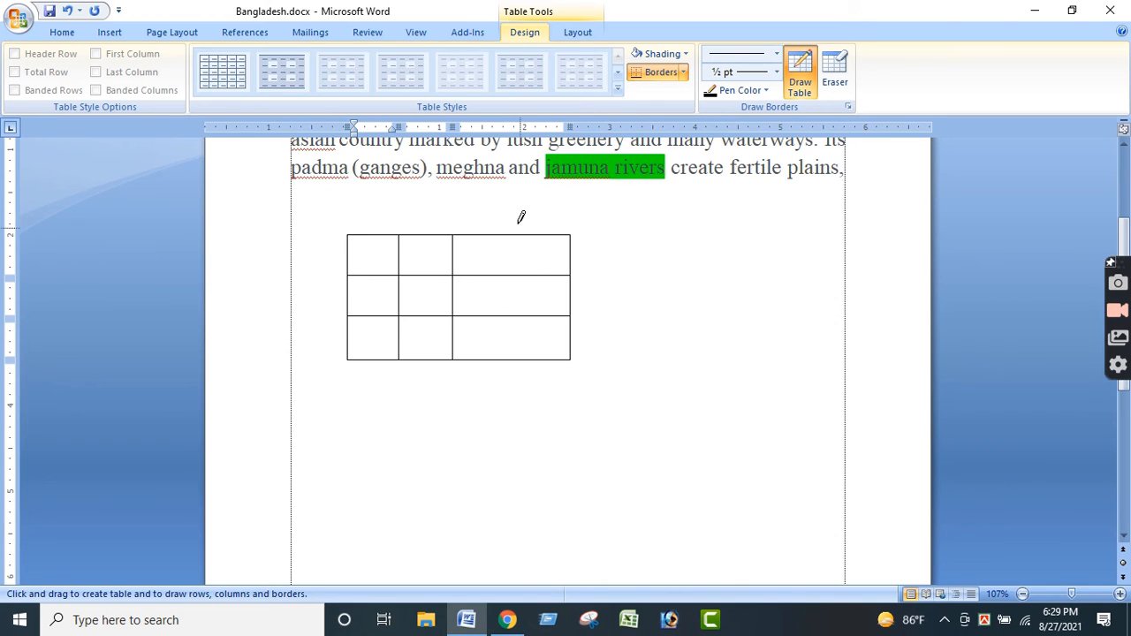
left_click_drag(519, 234, 520, 345)
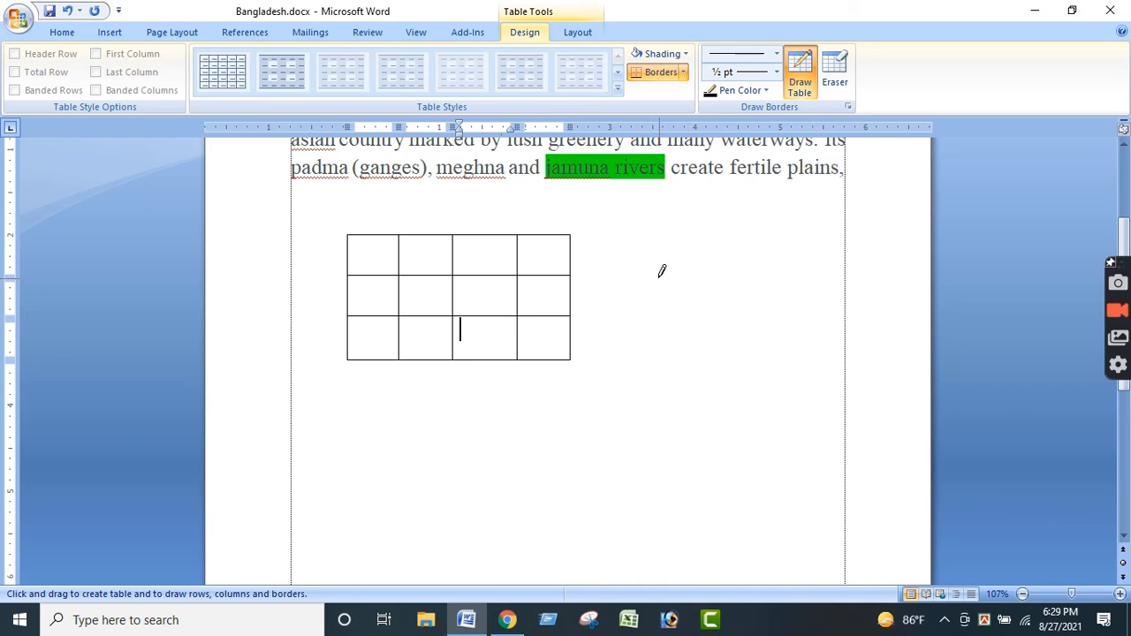
- Stop drawing the table and remove all borders from the two middle cells of its first row
left_click(67, 32)
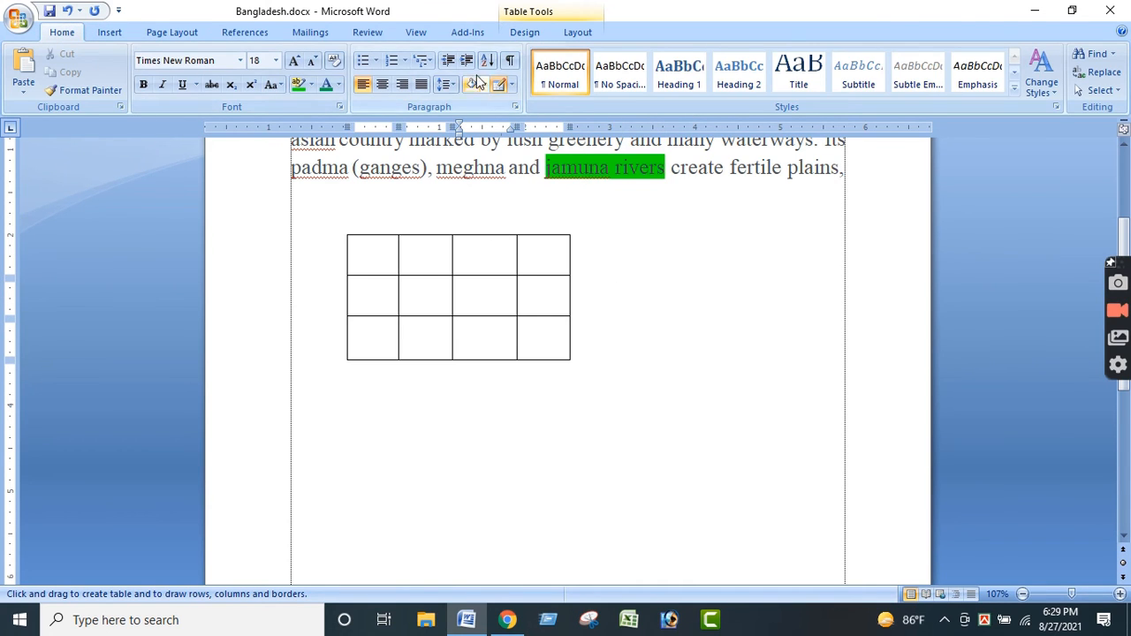
left_click(513, 85)
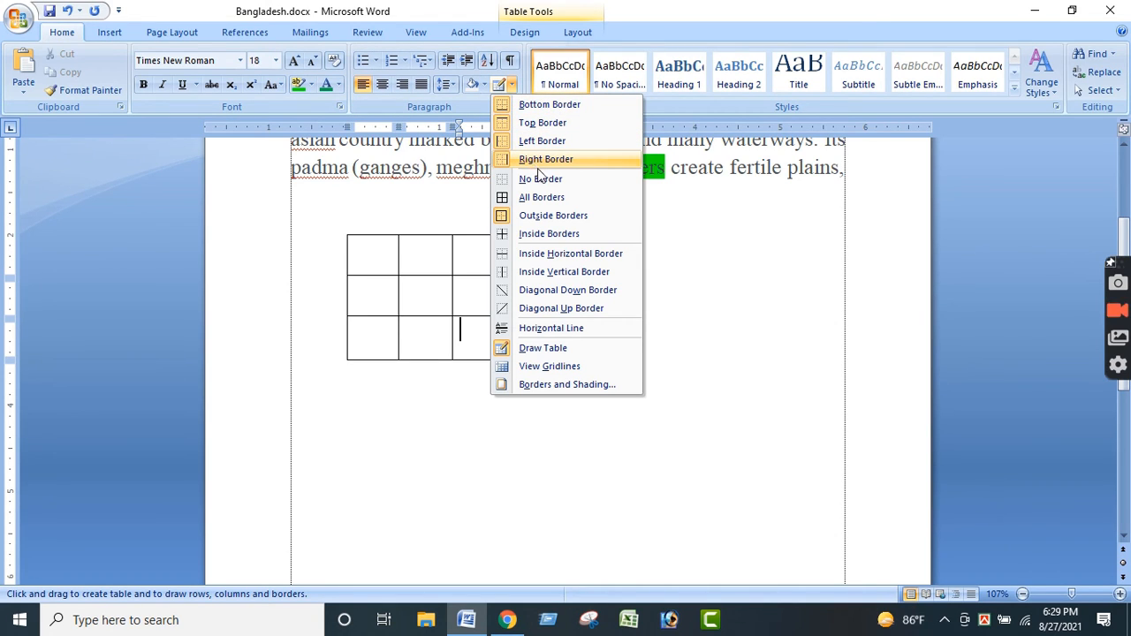
left_click(455, 287)
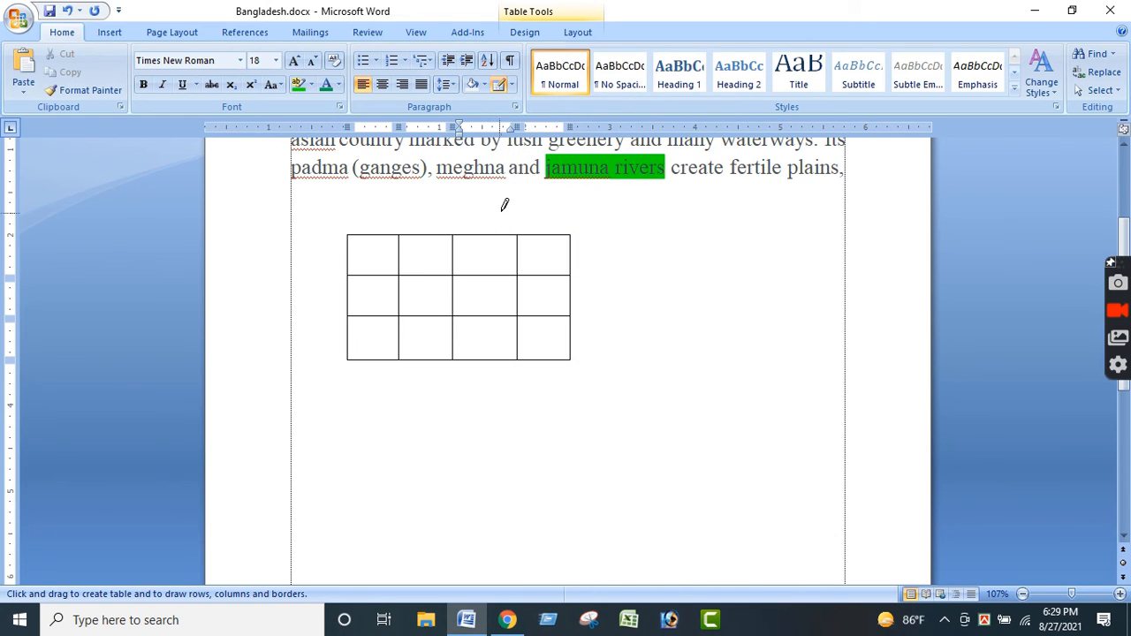
left_click(472, 254)
left_click_drag(445, 258, 458, 257)
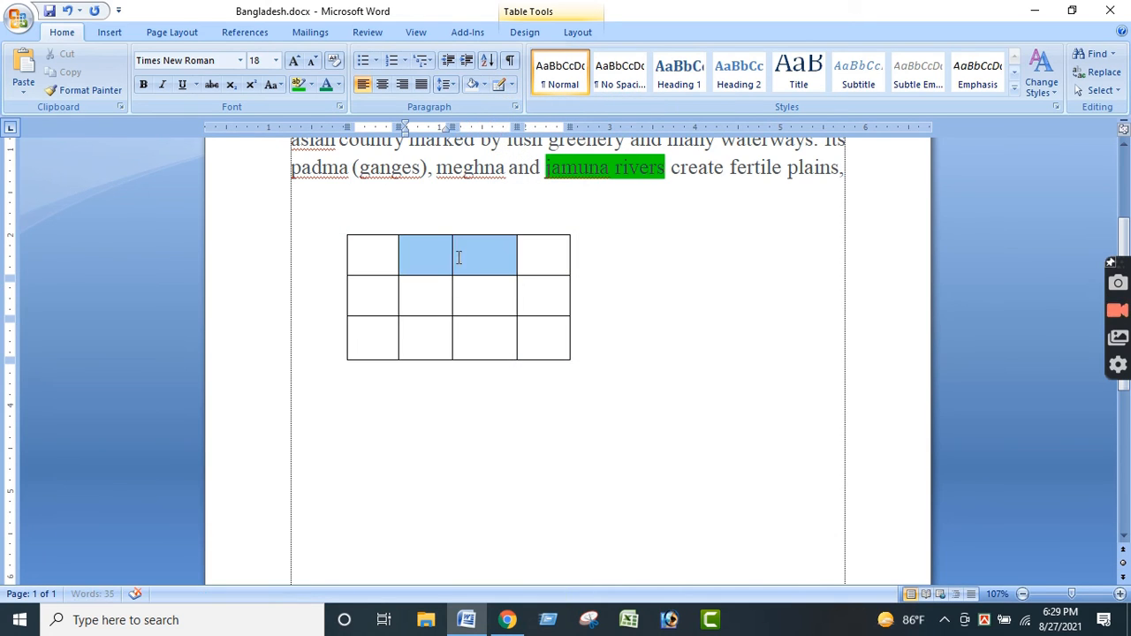
left_click(513, 85)
left_click(541, 180)
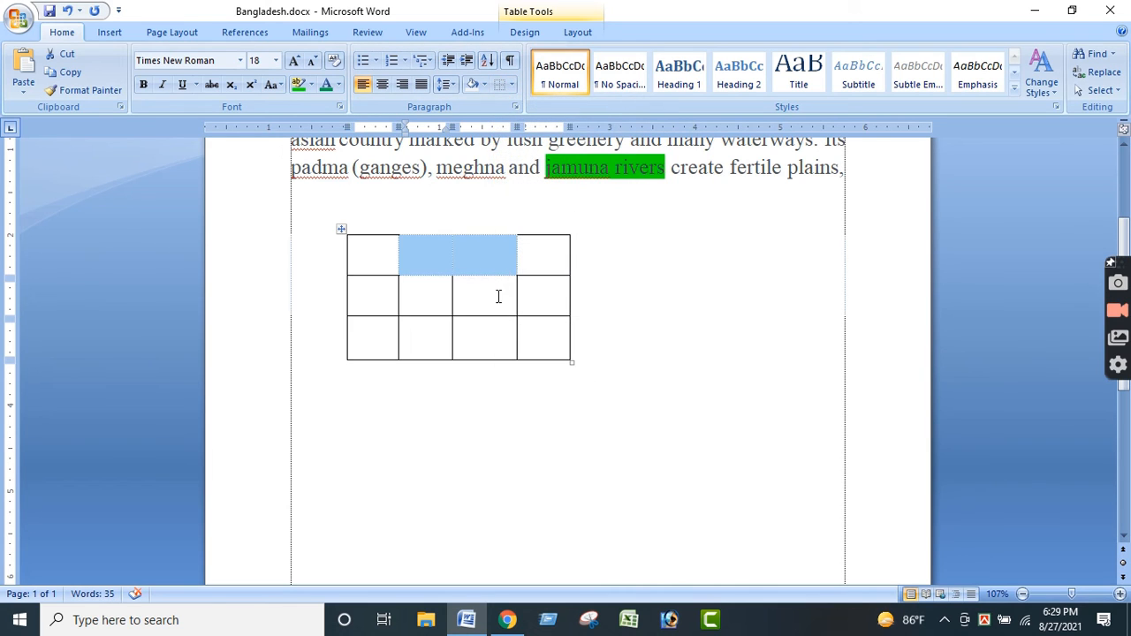
- Apply All Borders to the third and fourth cells of the table's first row, and to that entire row
left_click(498, 297)
left_click(425, 250)
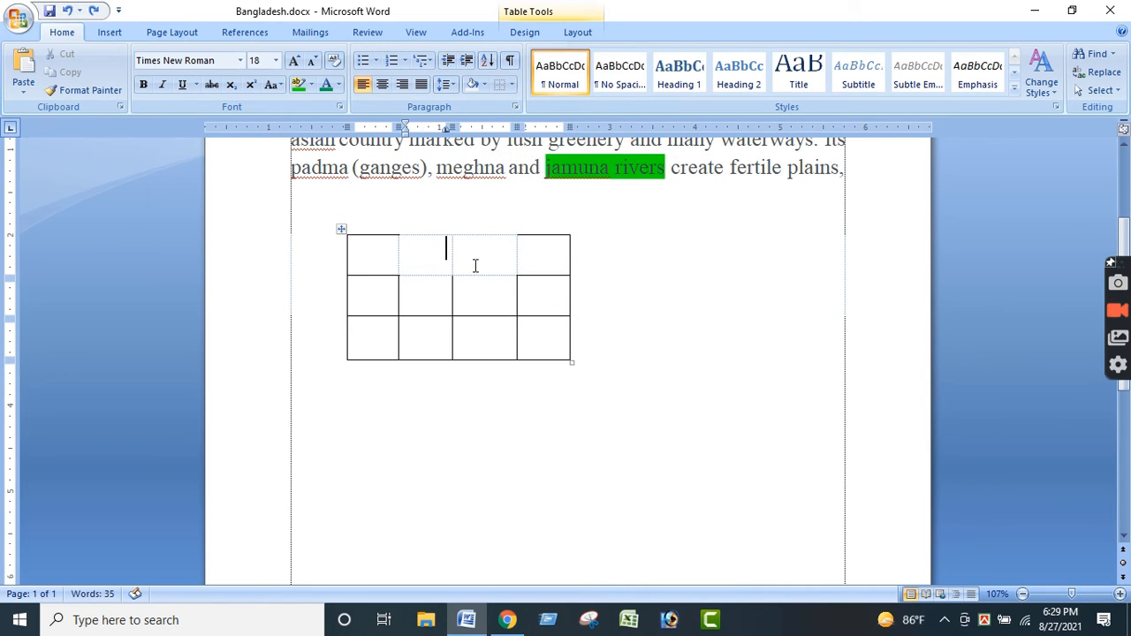
left_click(470, 259)
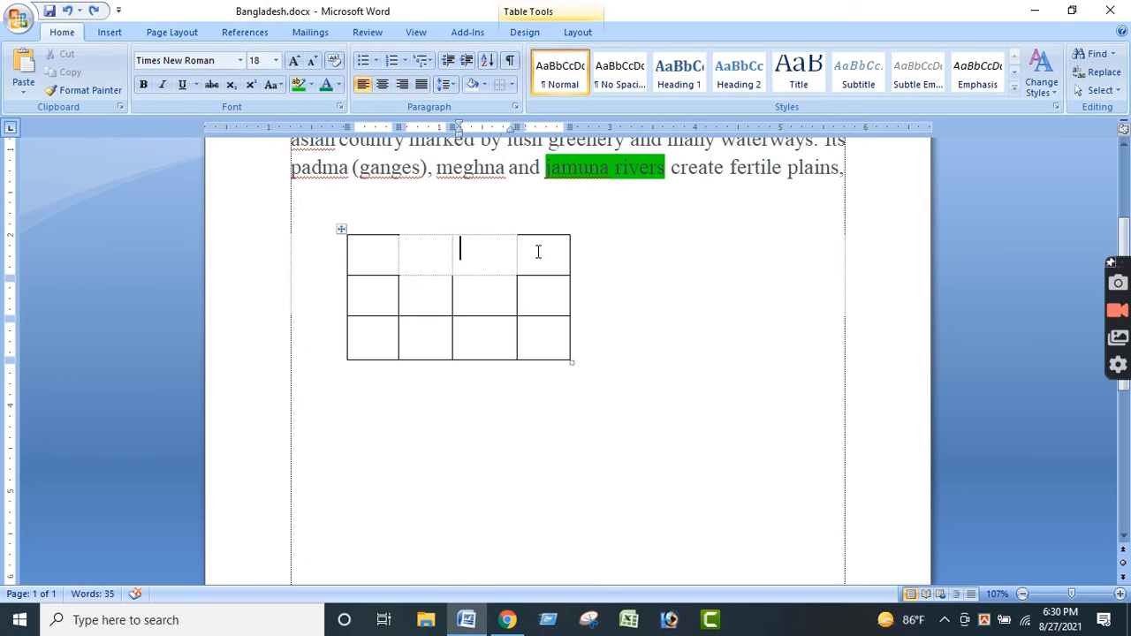
left_click_drag(537, 251, 513, 247)
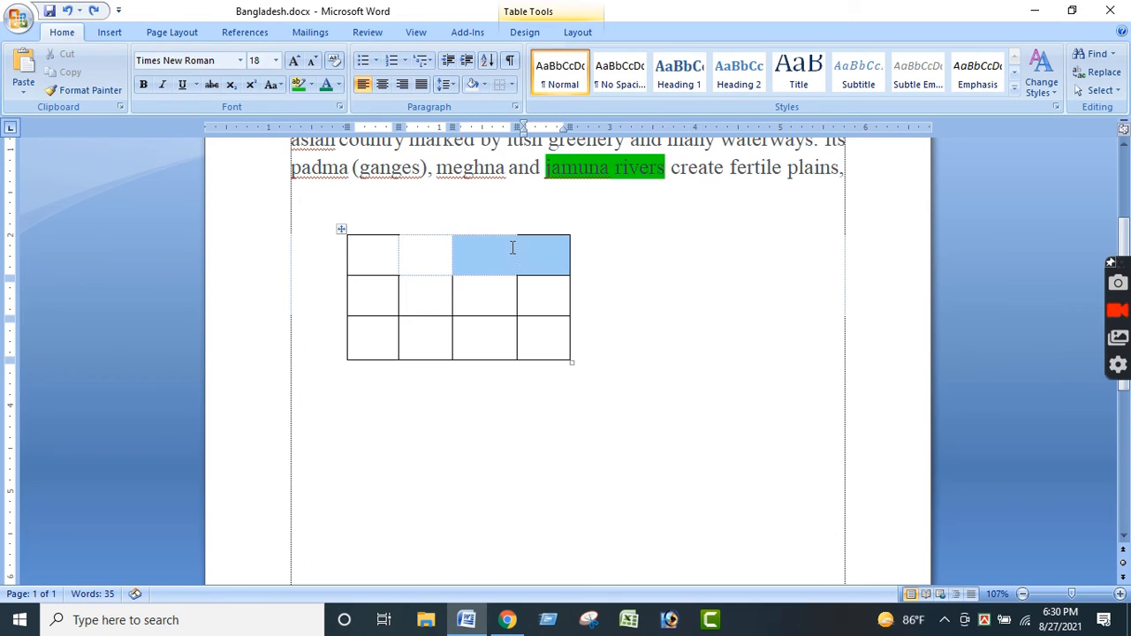
left_click(509, 85)
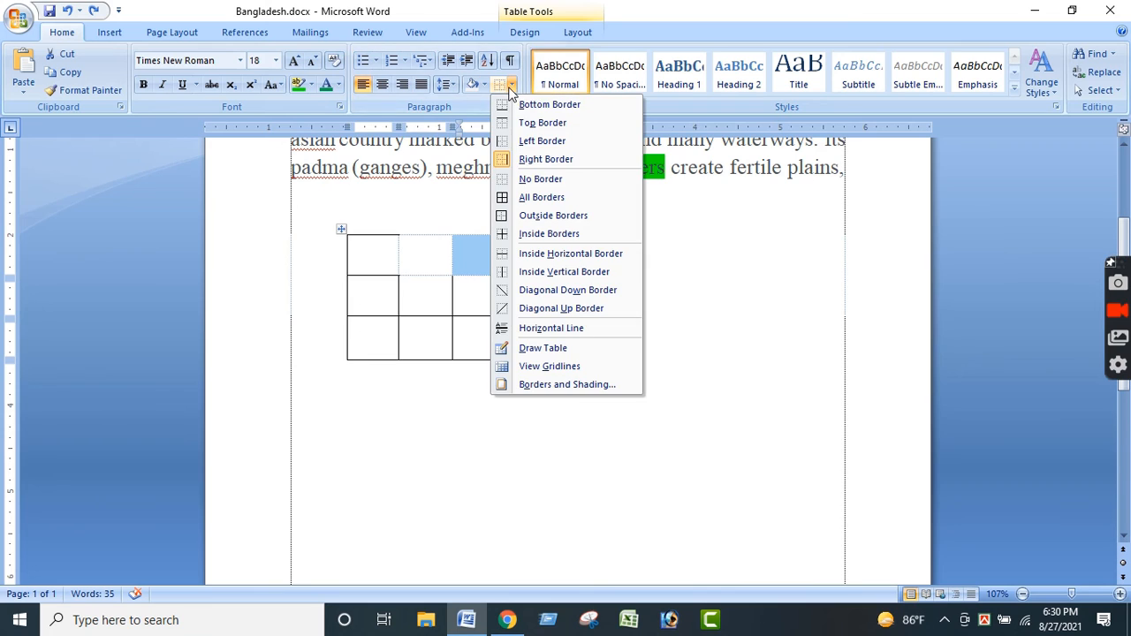
left_click(532, 198)
left_click(503, 291)
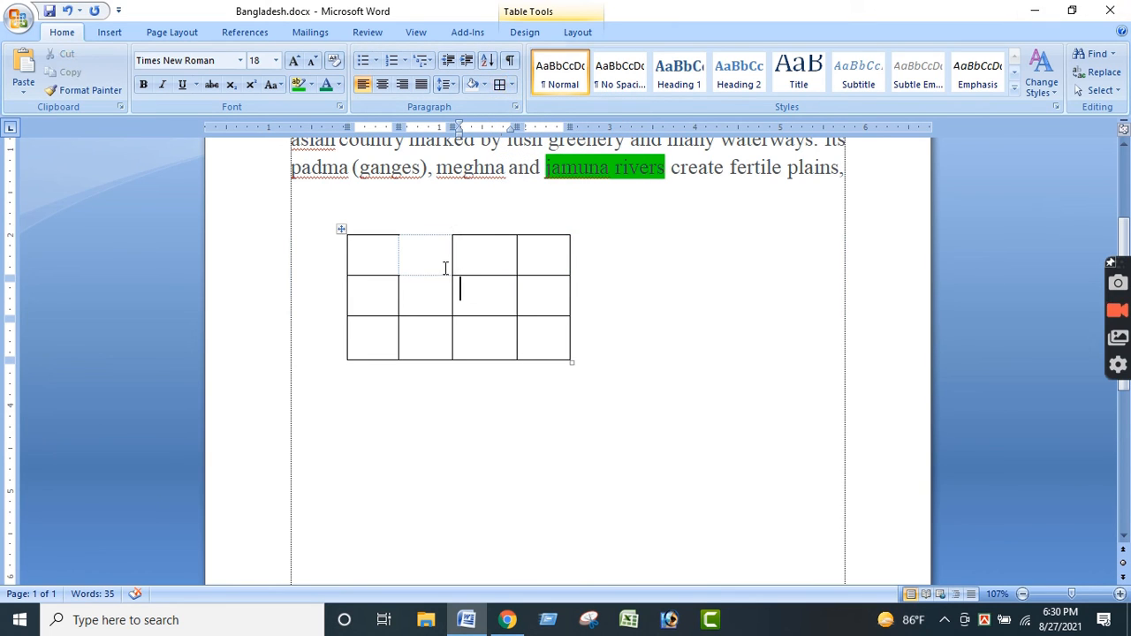
left_click_drag(520, 263, 392, 260)
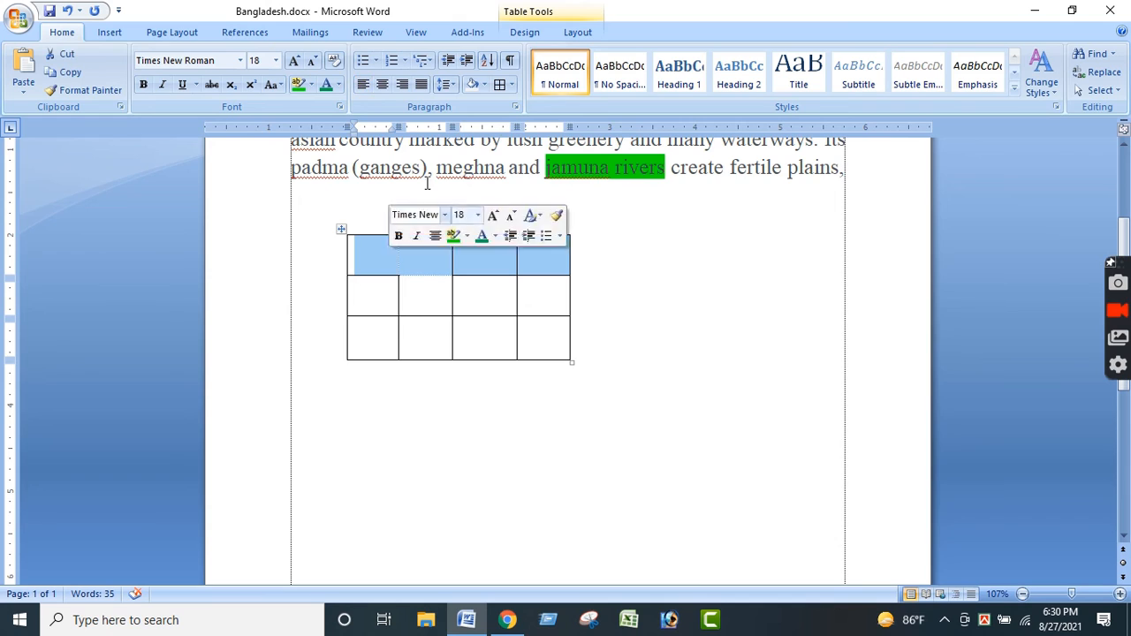
left_click(628, 360)
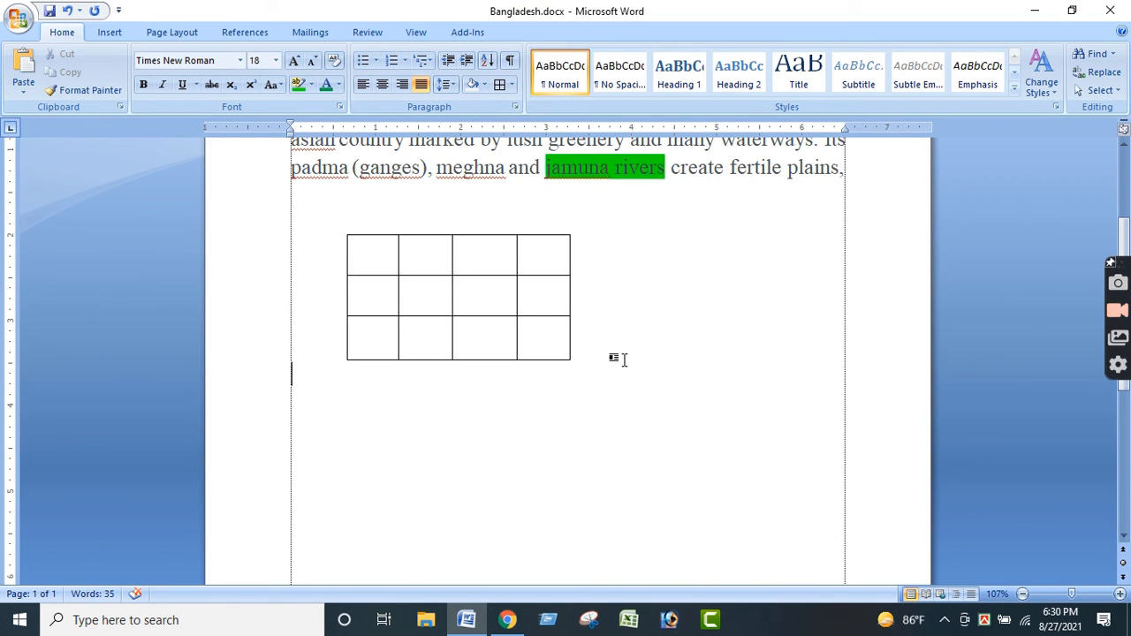
- Set the Bangladesh paragraph's spacing after to 6 pt in the Paragraph settings
left_click(517, 108)
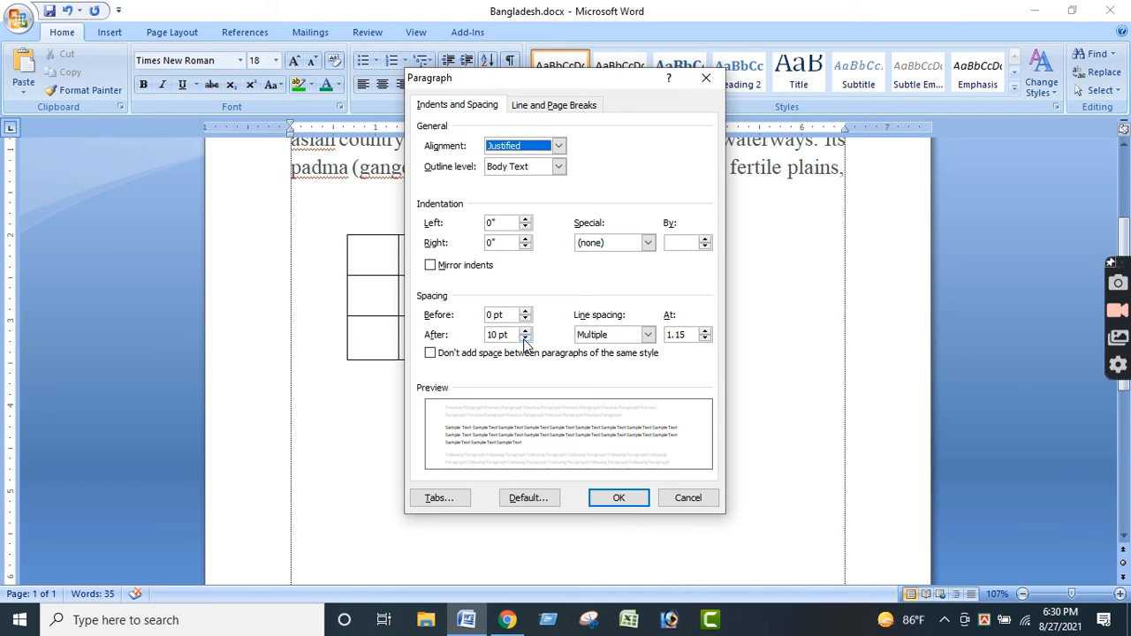
left_click(687, 497)
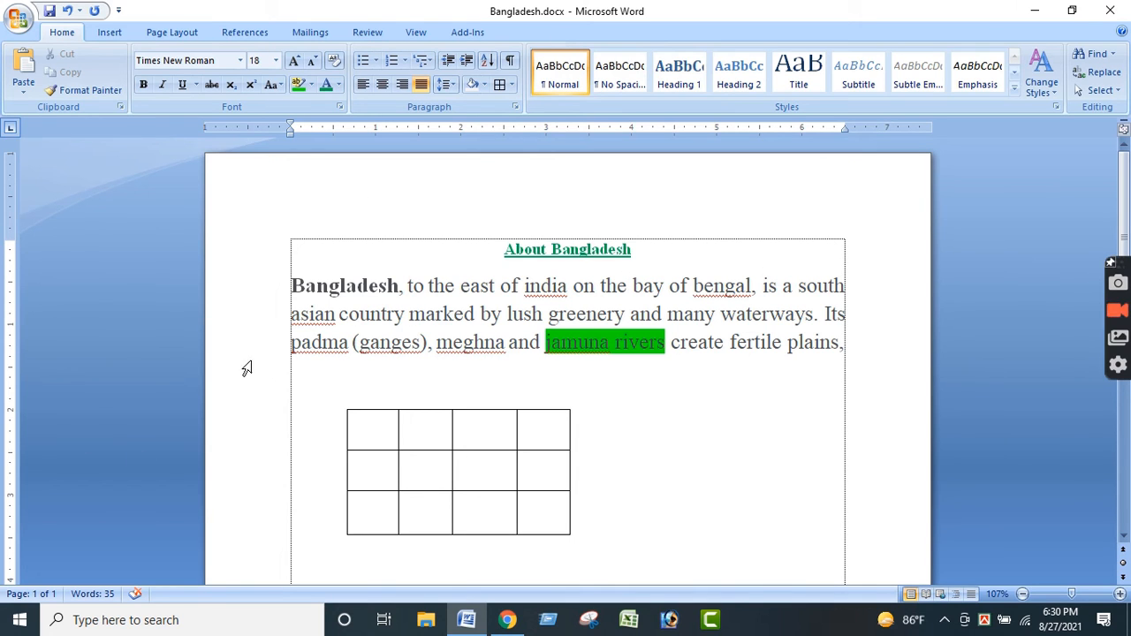
left_click_drag(293, 285, 840, 344)
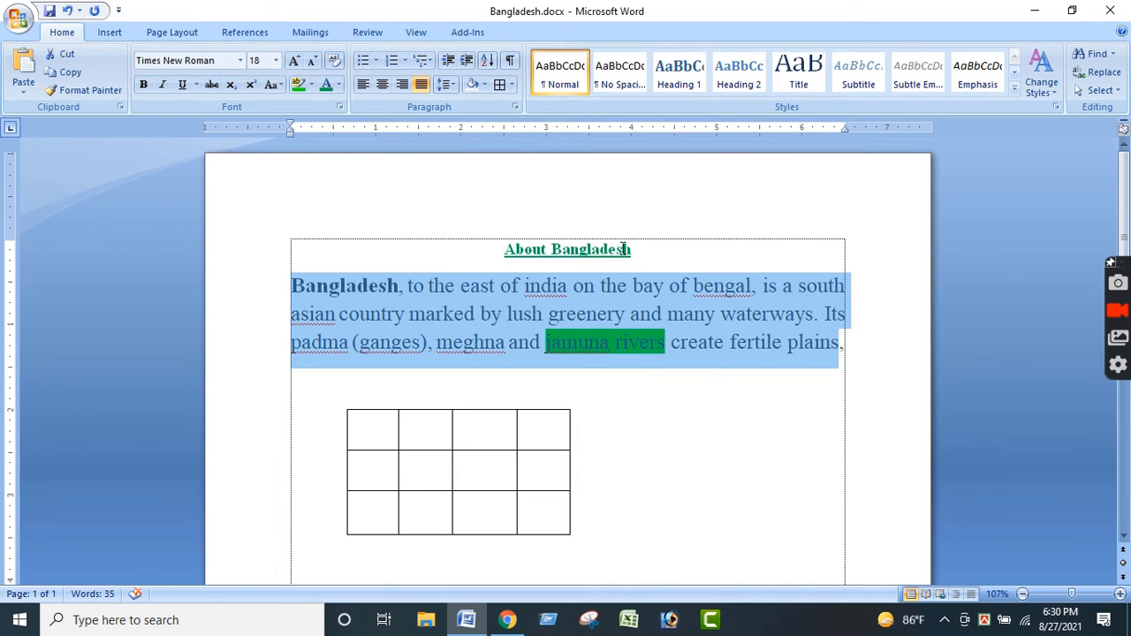
left_click(516, 107)
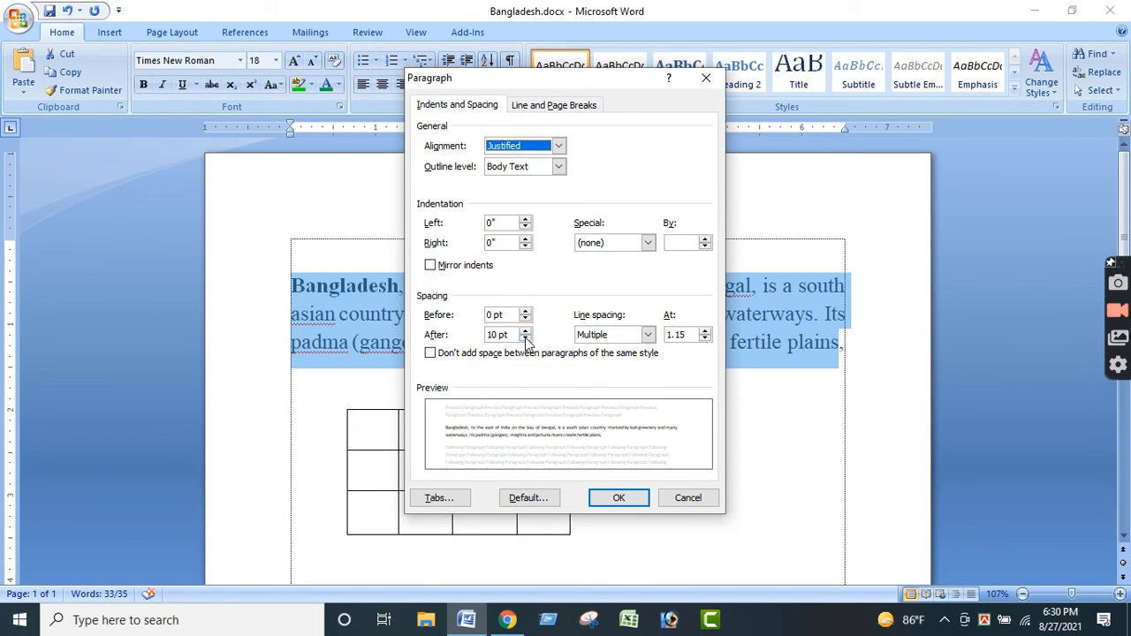
left_click(526, 339)
left_click(526, 339)
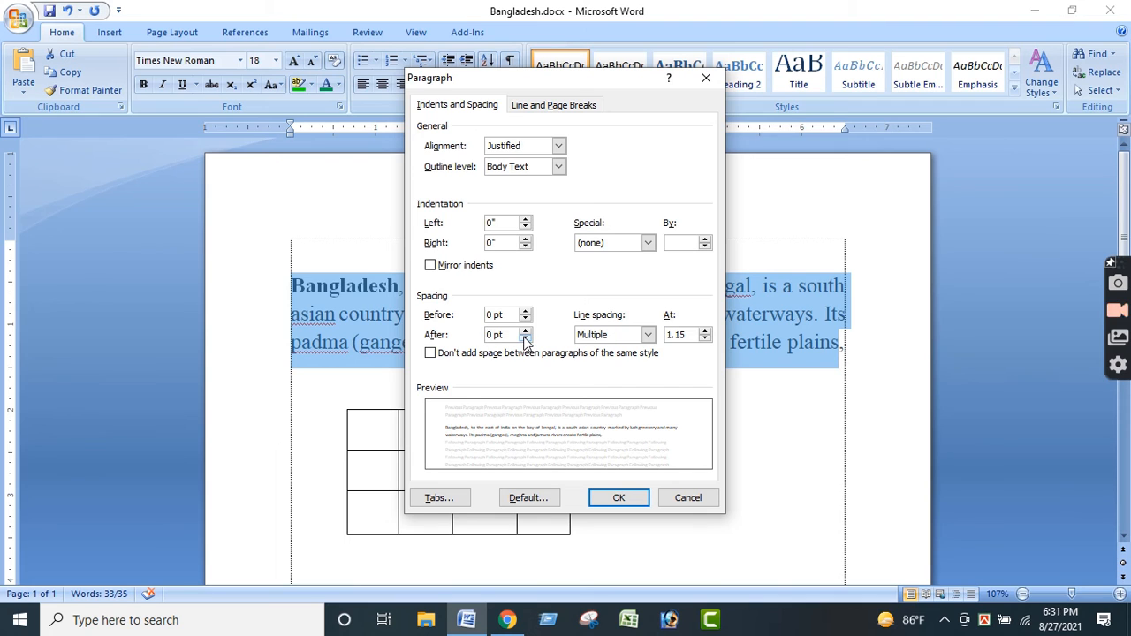
left_click(617, 497)
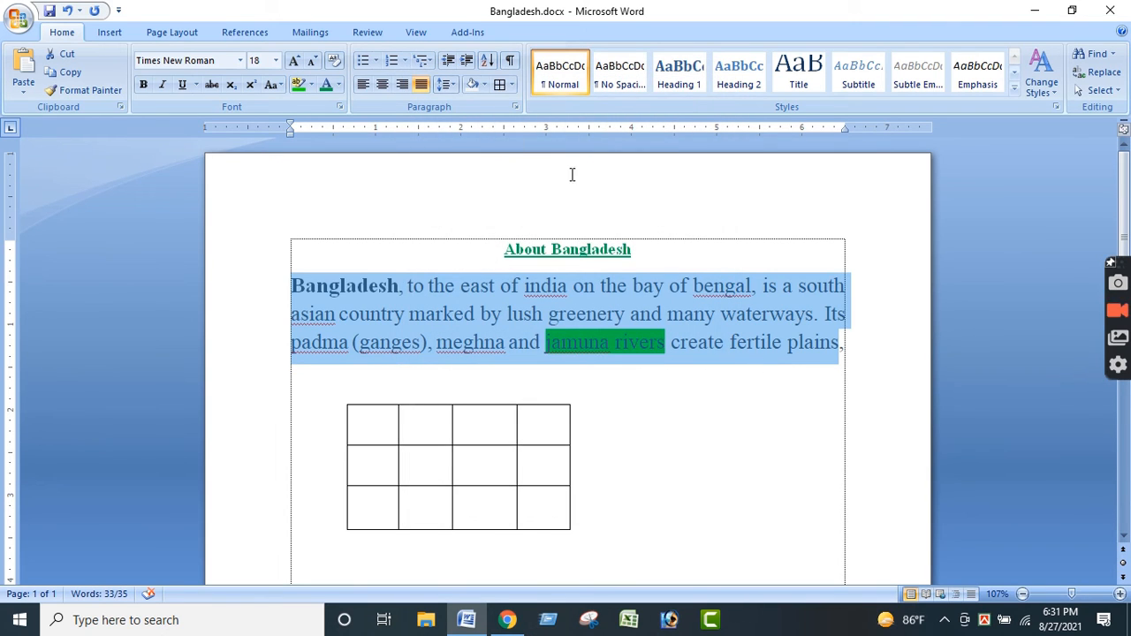
- Set the Bangladesh paragraph's line spacing to Single in the Paragraph settings
left_click(515, 106)
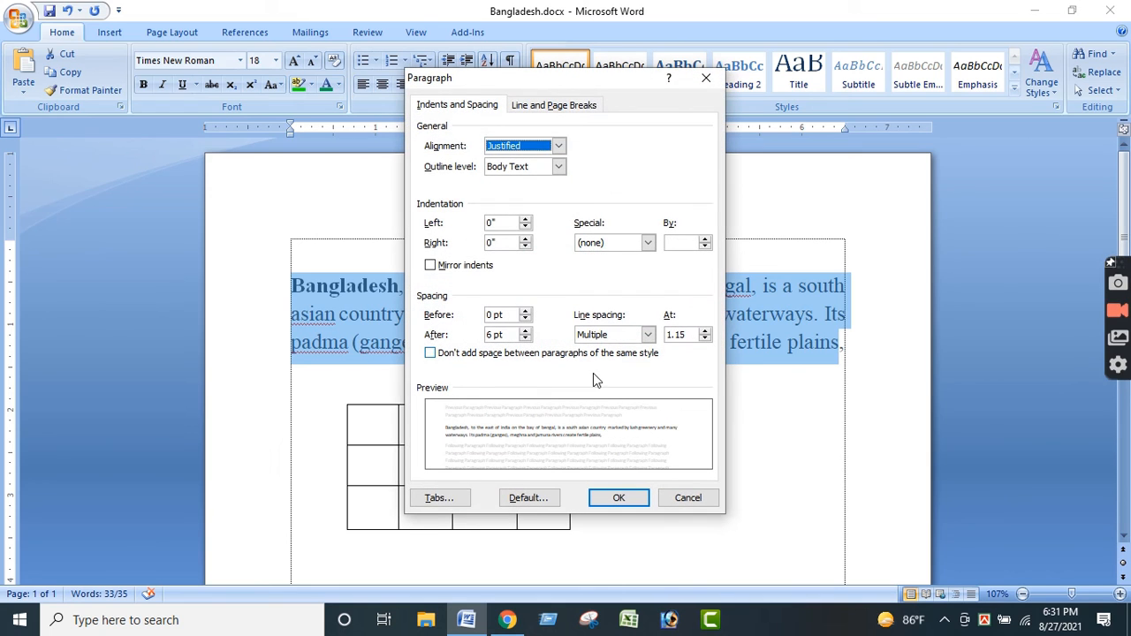
left_click(648, 335)
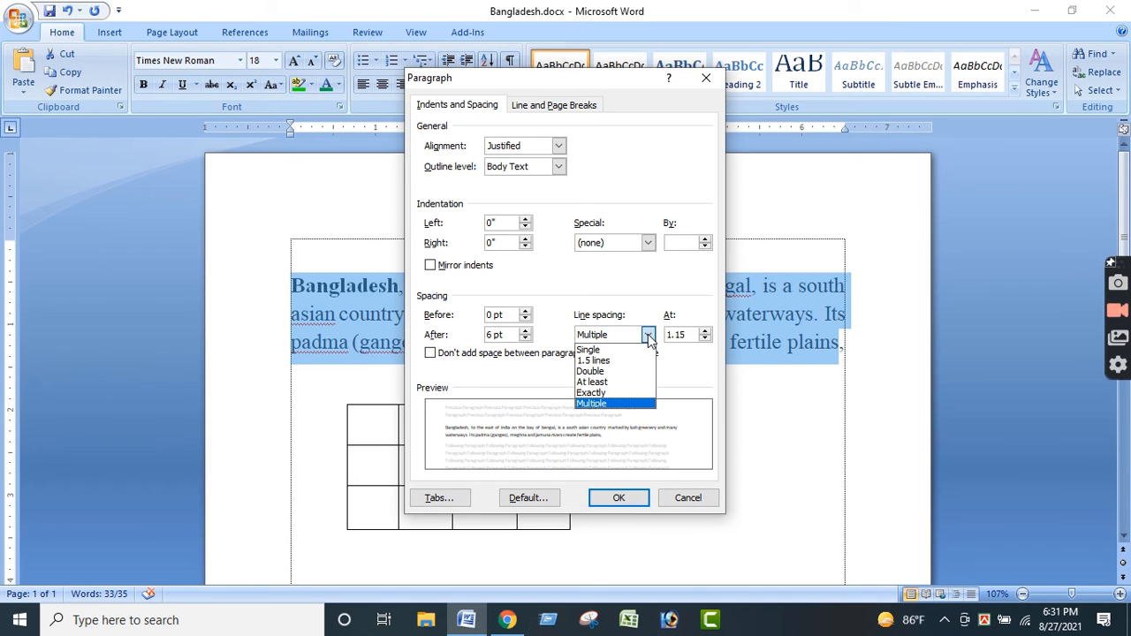
left_click(589, 350)
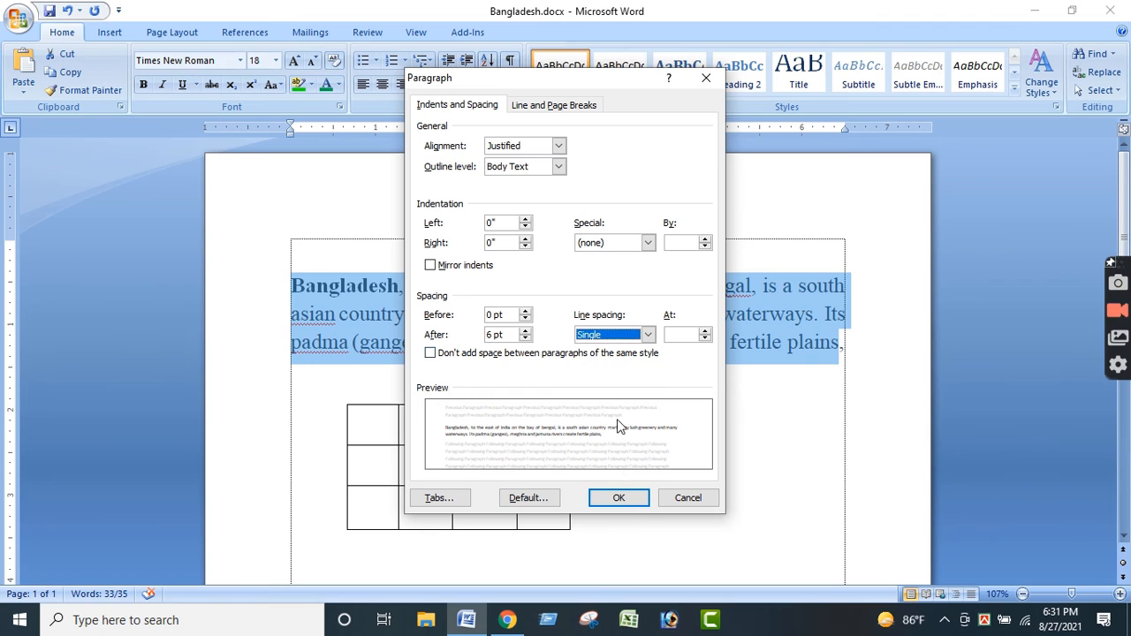
left_click(619, 498)
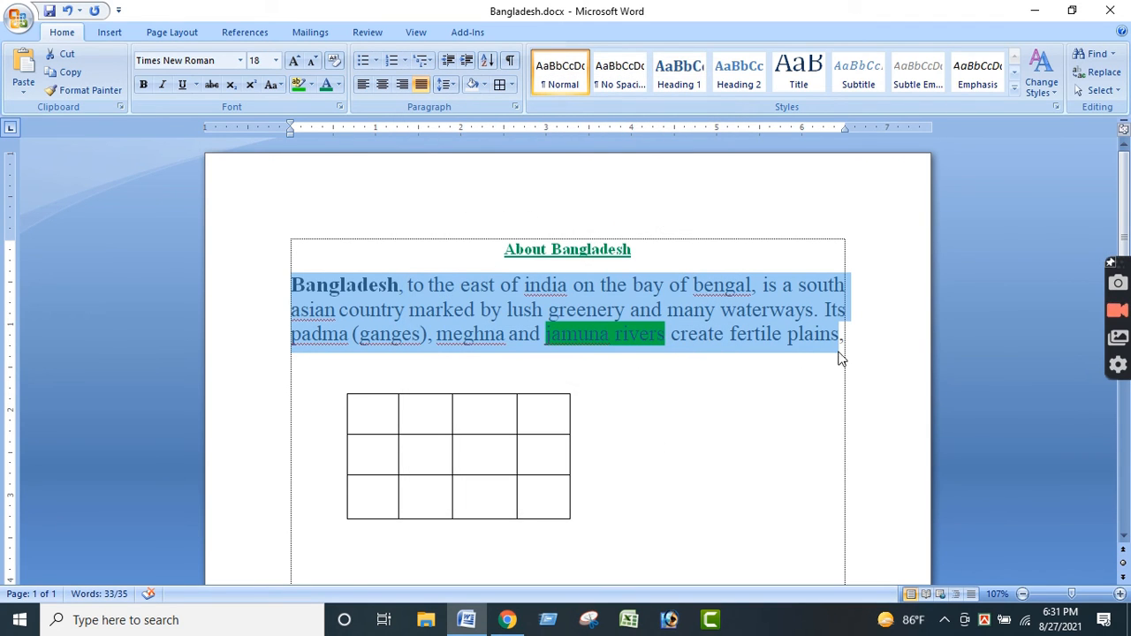
- Remove the drawn table below the Bangladesh paragraph
left_click_drag(844, 334, 297, 285)
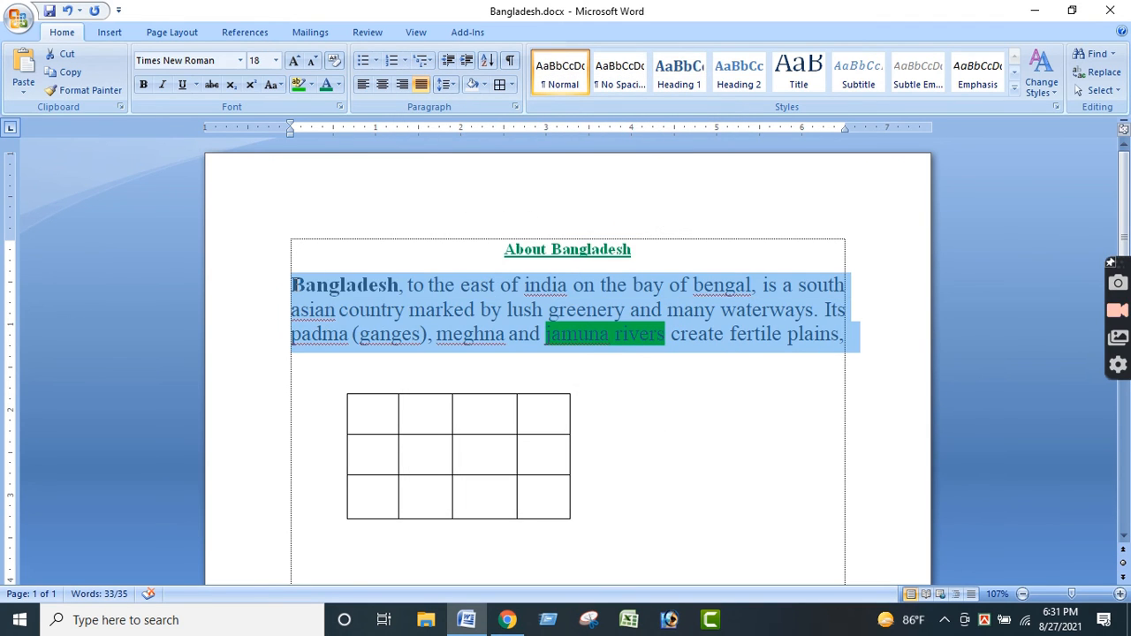
left_click(520, 331)
key("ctrl+z")
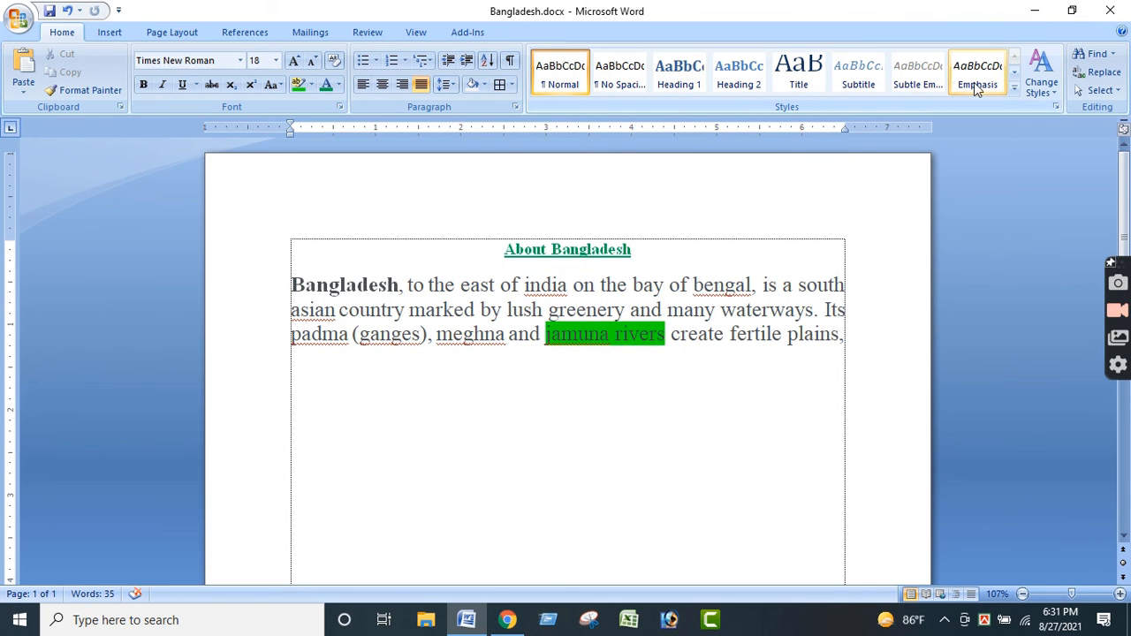
- Examine the style sets available for the document without applying one
left_click(1052, 93)
mouse_move(1071, 111)
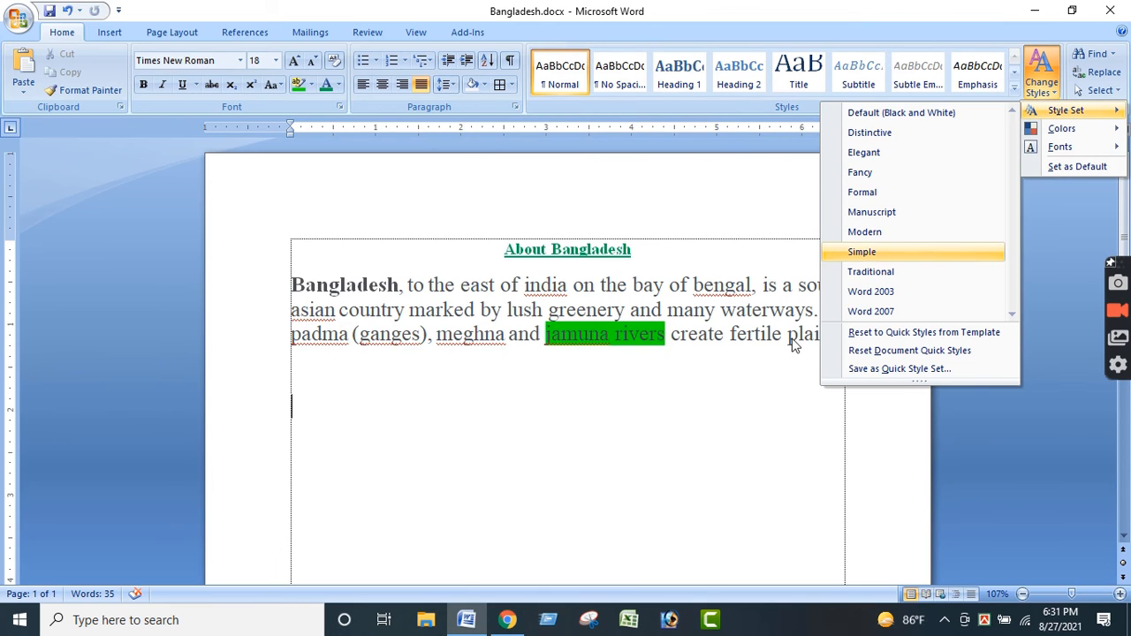
left_click(547, 438)
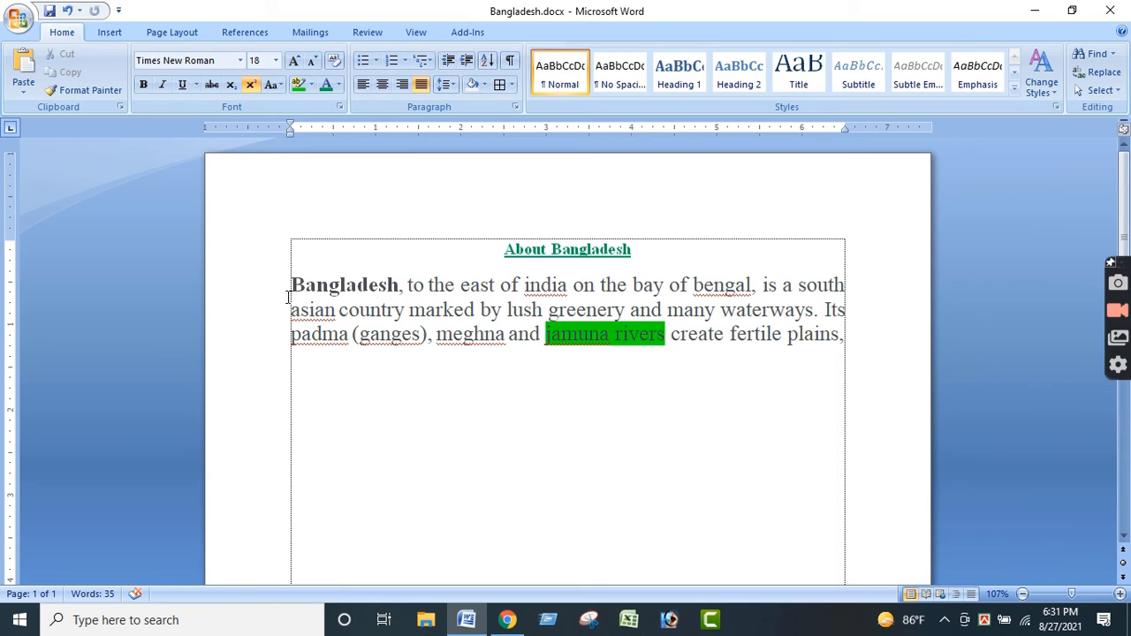
left_click(310, 398)
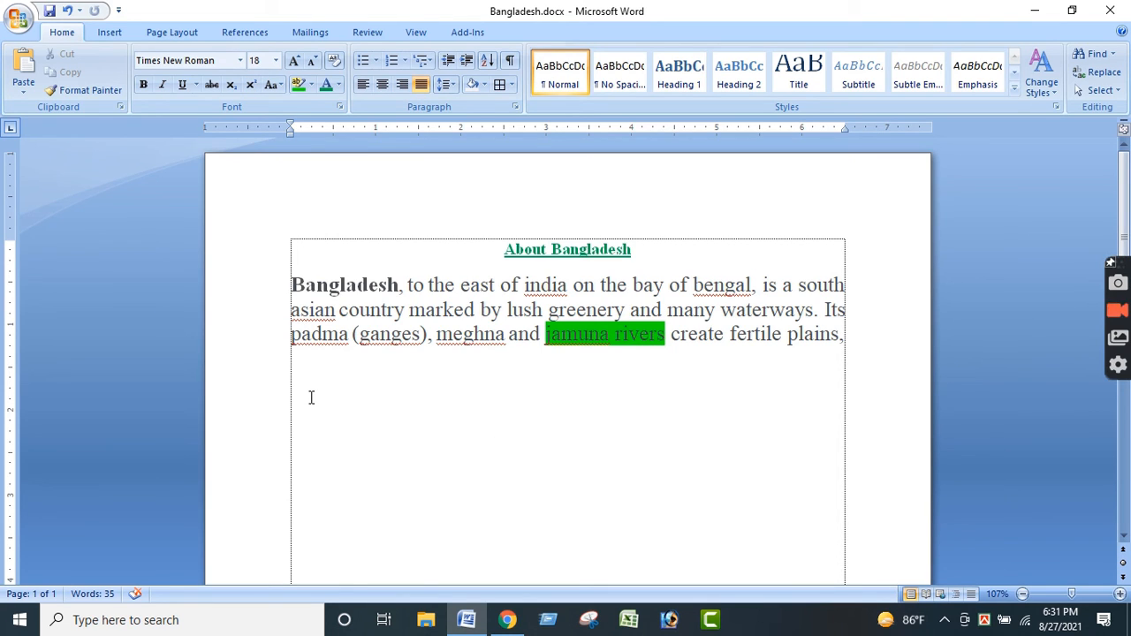
type("jgjkvljkvjk")
key("BackSpace")
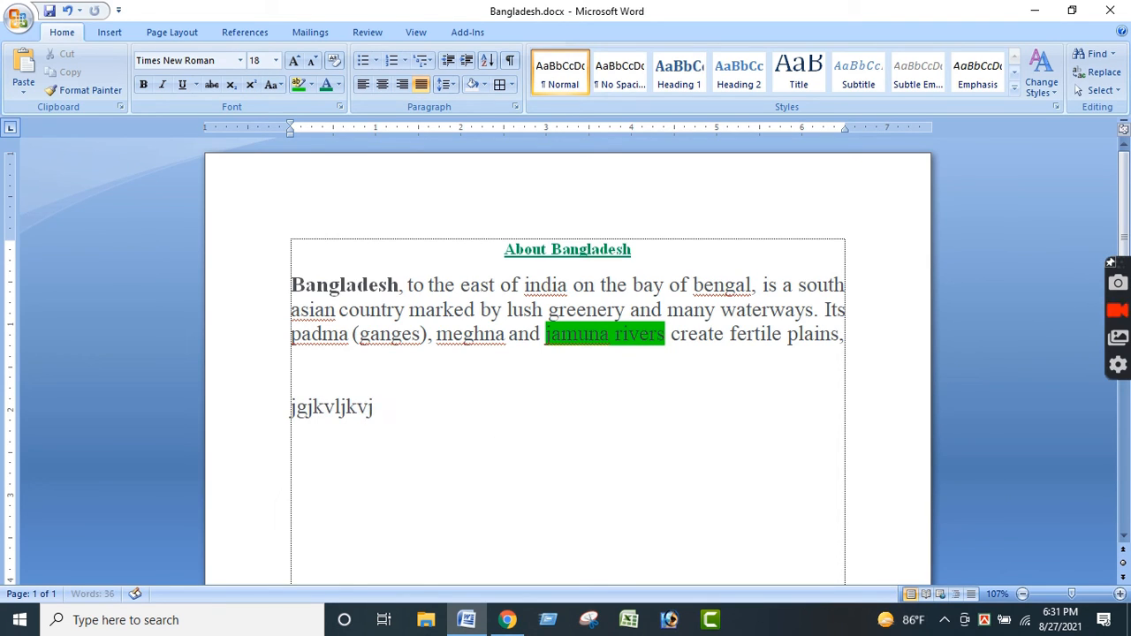
key("ctrl+z")
key("ctrl+z")
key("ctrl+z")
key("ctrl+z")
key("ctrl+c")
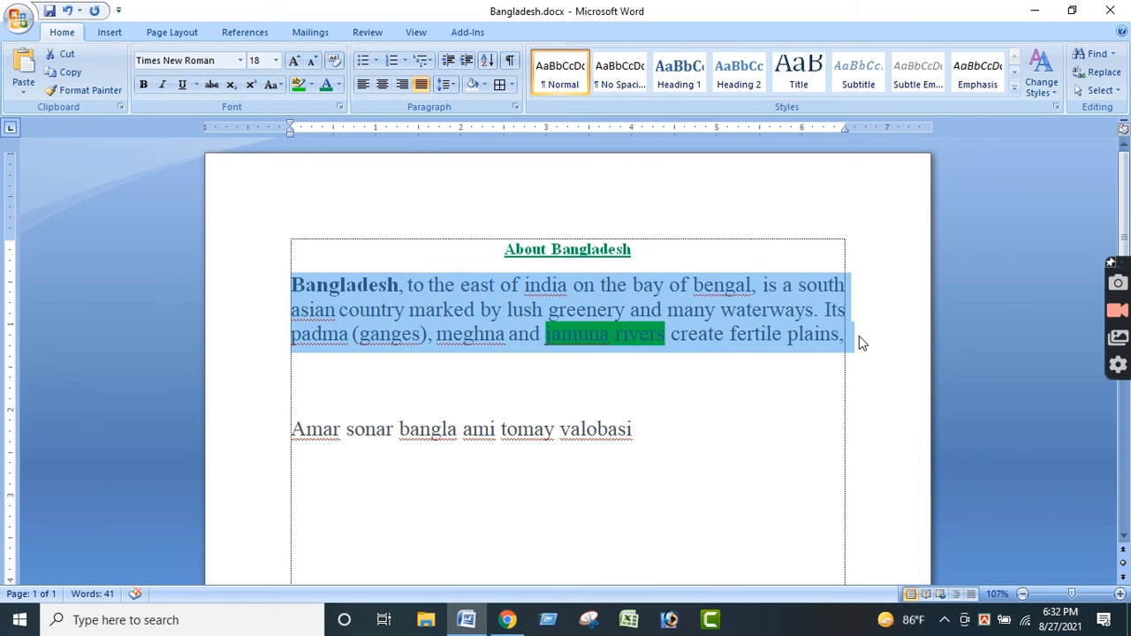
- Paste a copy of the Bangladesh paragraph over the "Amar sonar bangla" line and clear the copy's text highlighting
left_click(775, 416)
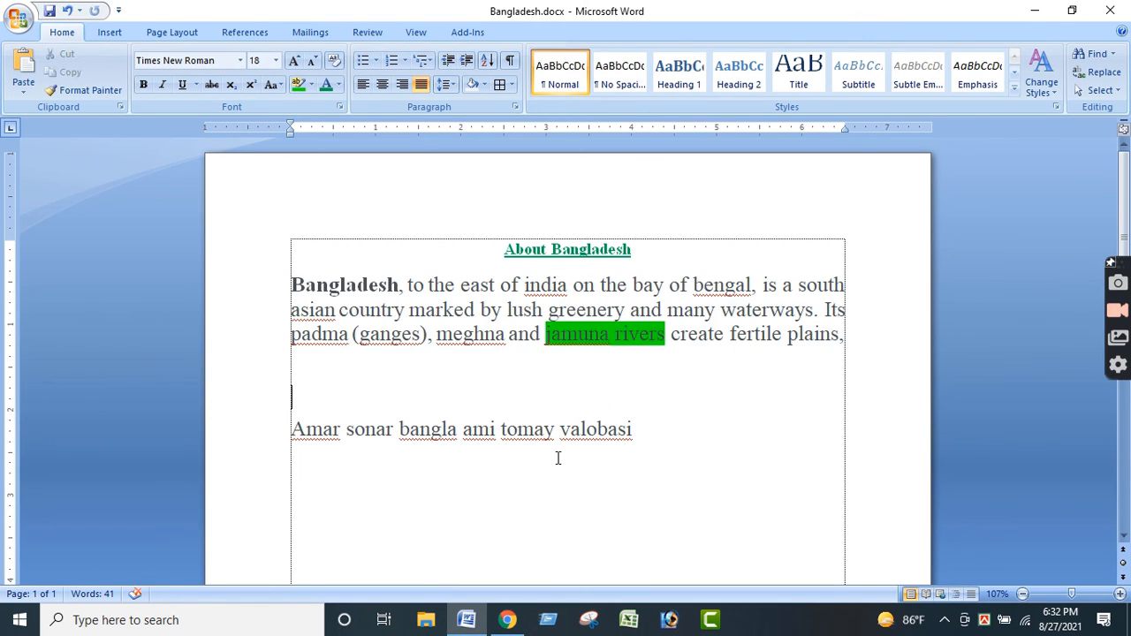
left_click_drag(633, 430, 846, 451)
key("ctrl+v")
left_click(313, 84)
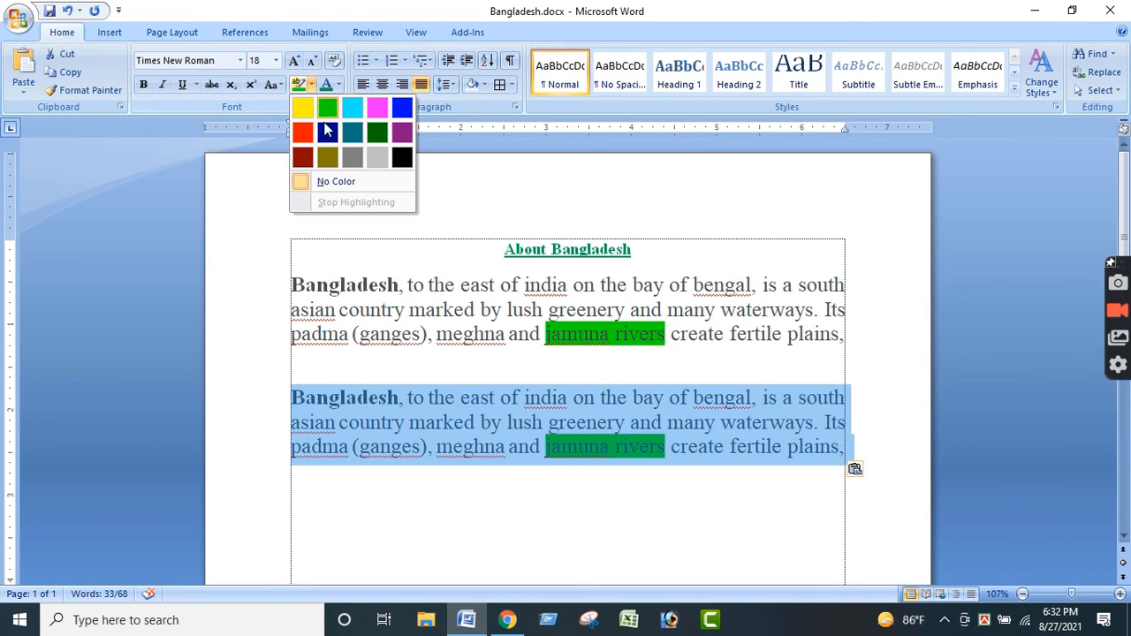
left_click(327, 179)
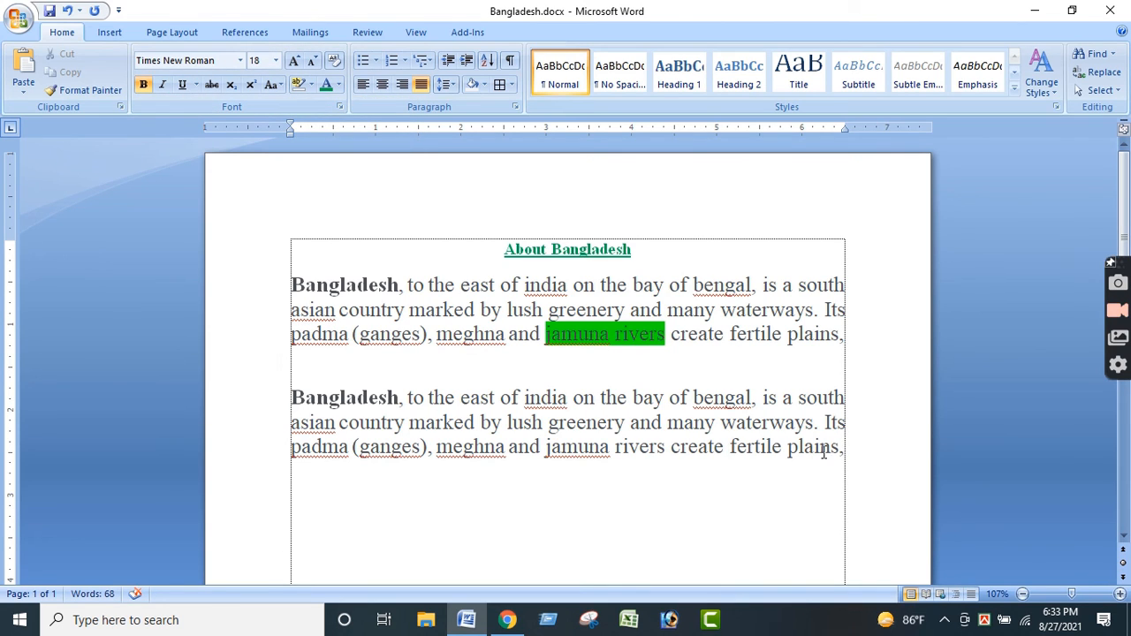
- Remove the bold formatting from the whole copied Bangladesh paragraph
left_click_drag(844, 448, 399, 366)
left_click(143, 86)
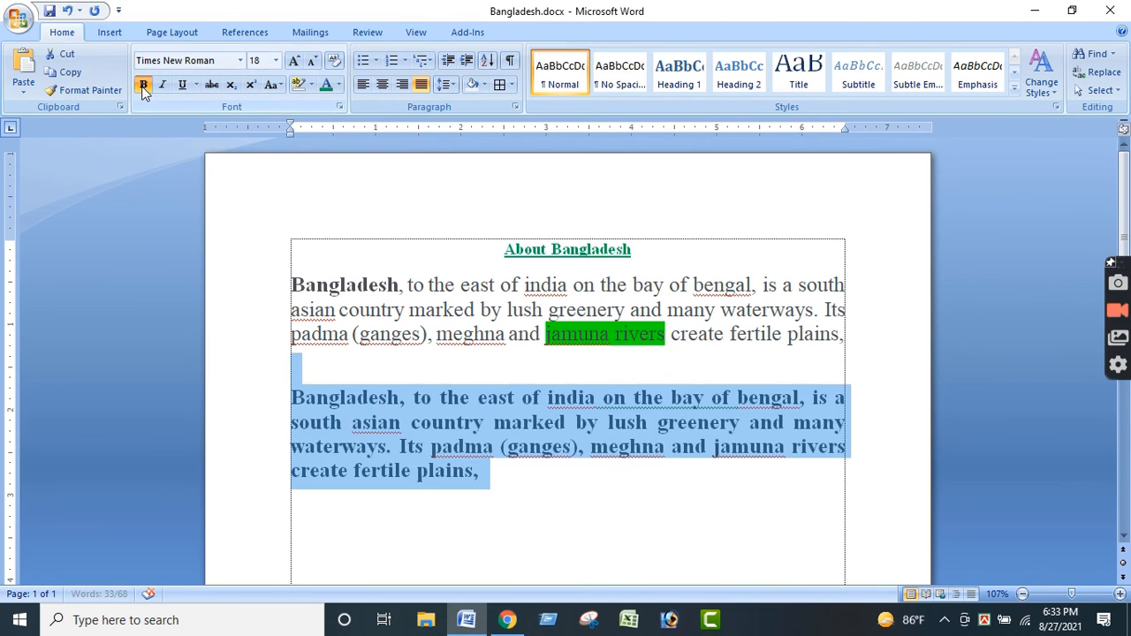
left_click(144, 86)
left_click(837, 456)
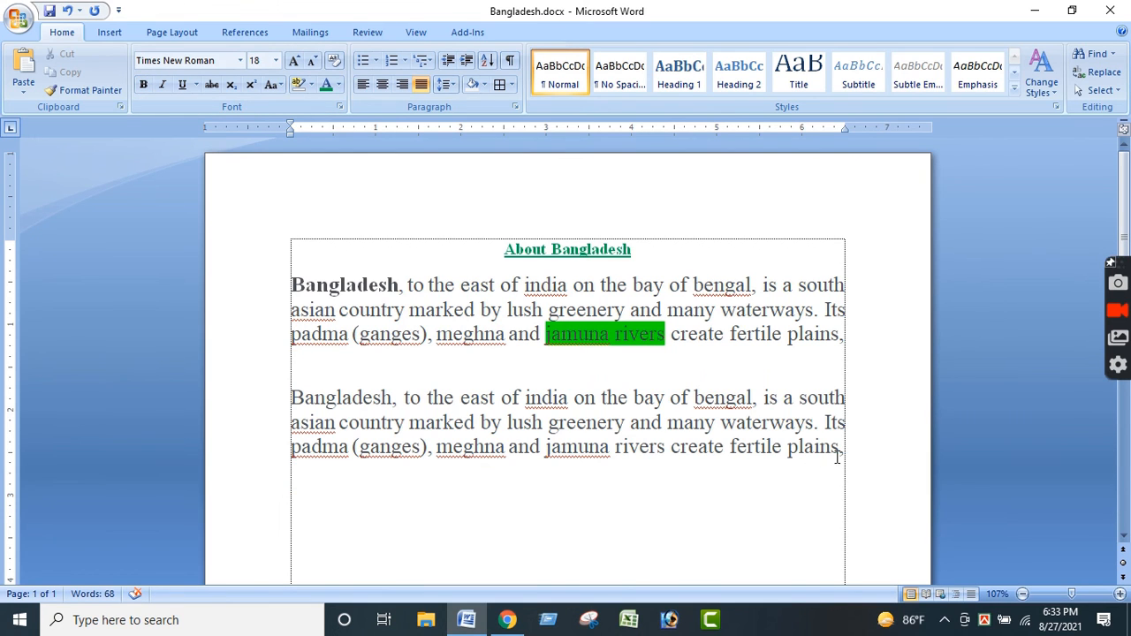
- Try indenting the copied paragraph's first line and breaking it before "south asian country", and undo these changes
left_click_drag(846, 452, 271, 400)
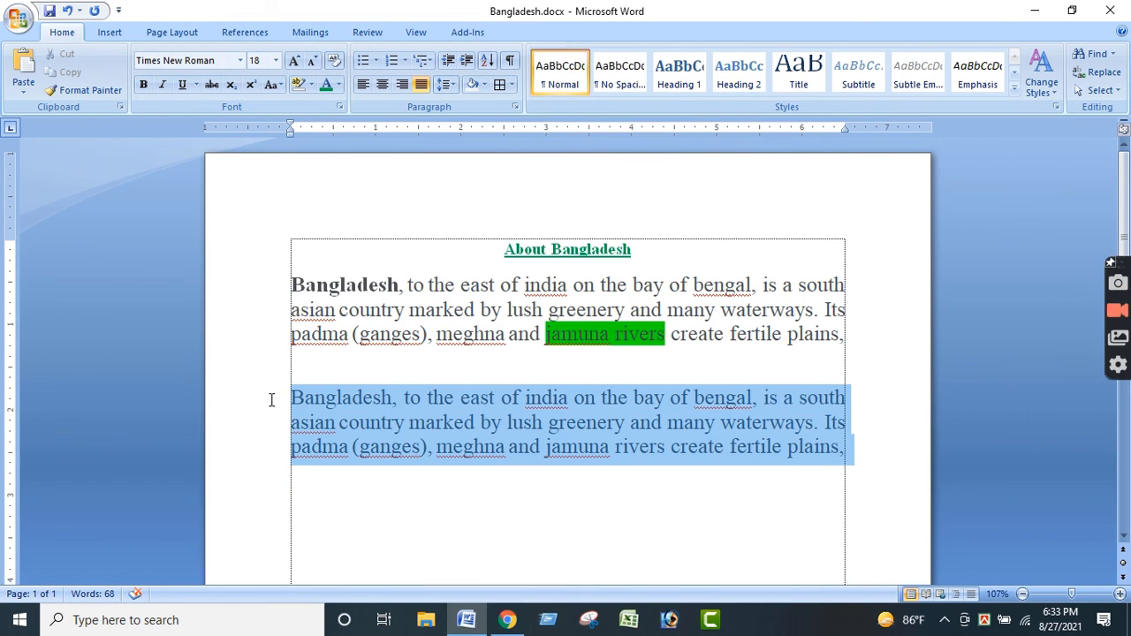
left_click(291, 398)
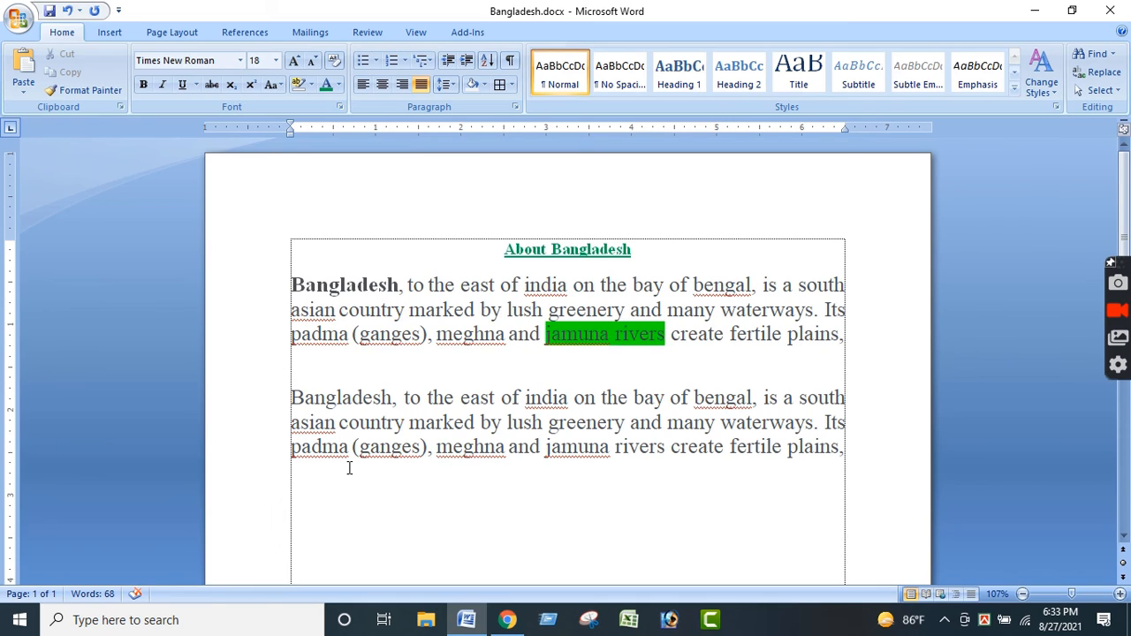
key("ctrl+shift+equal")
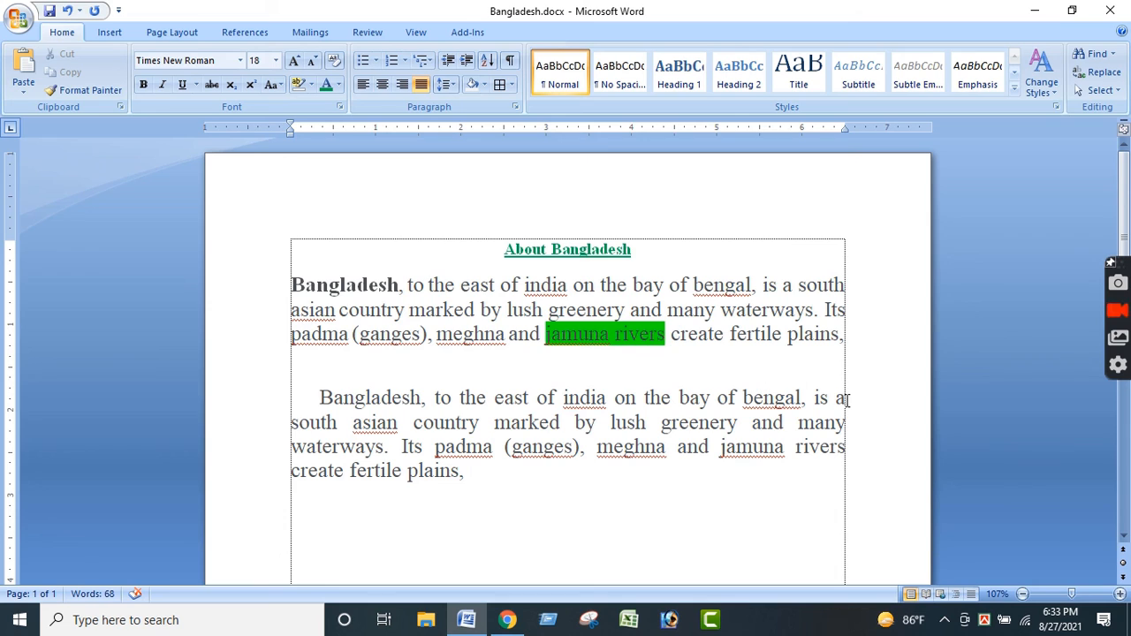
key("Return")
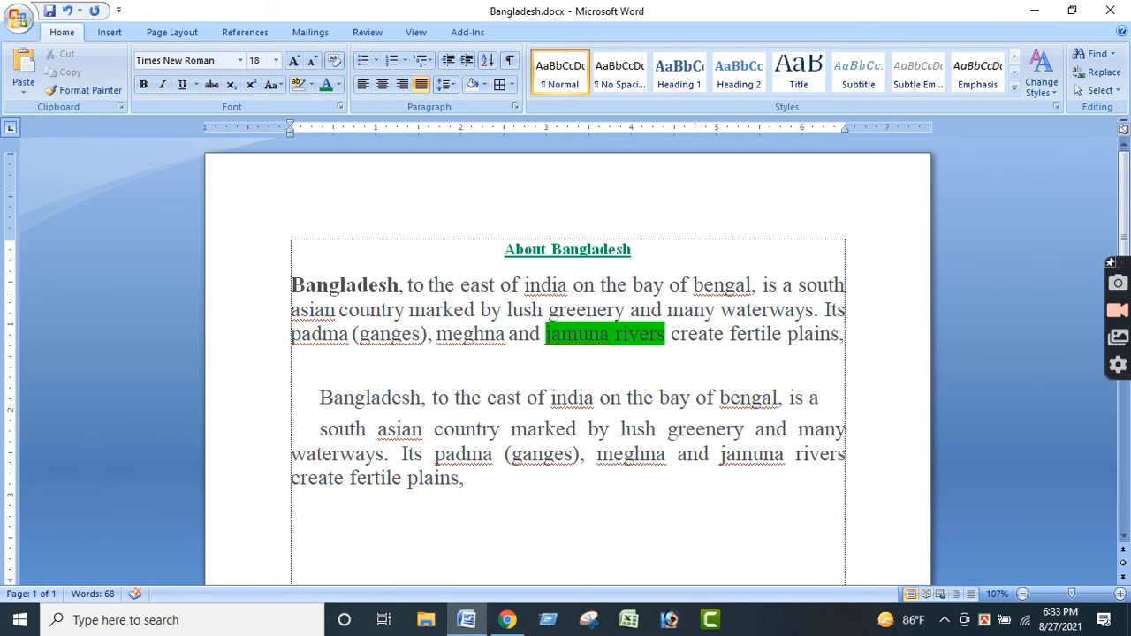
key("BackSpace")
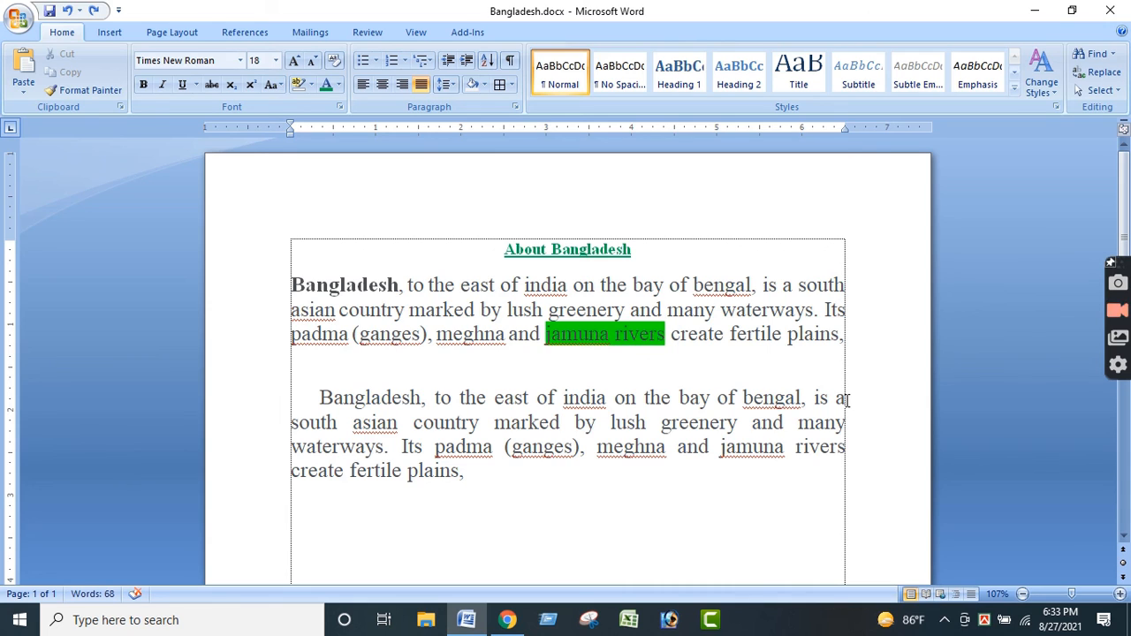
key("ctrl+z")
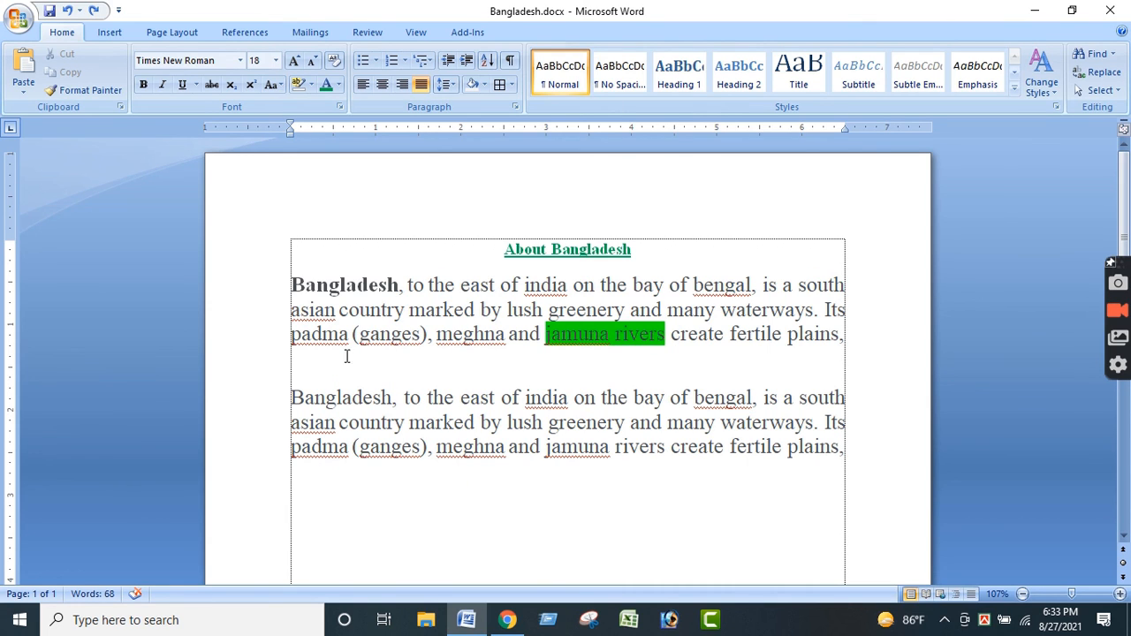
- Give the copied Bangladesh paragraph a first-line indent of about 0.4 inch
double_click(293, 399)
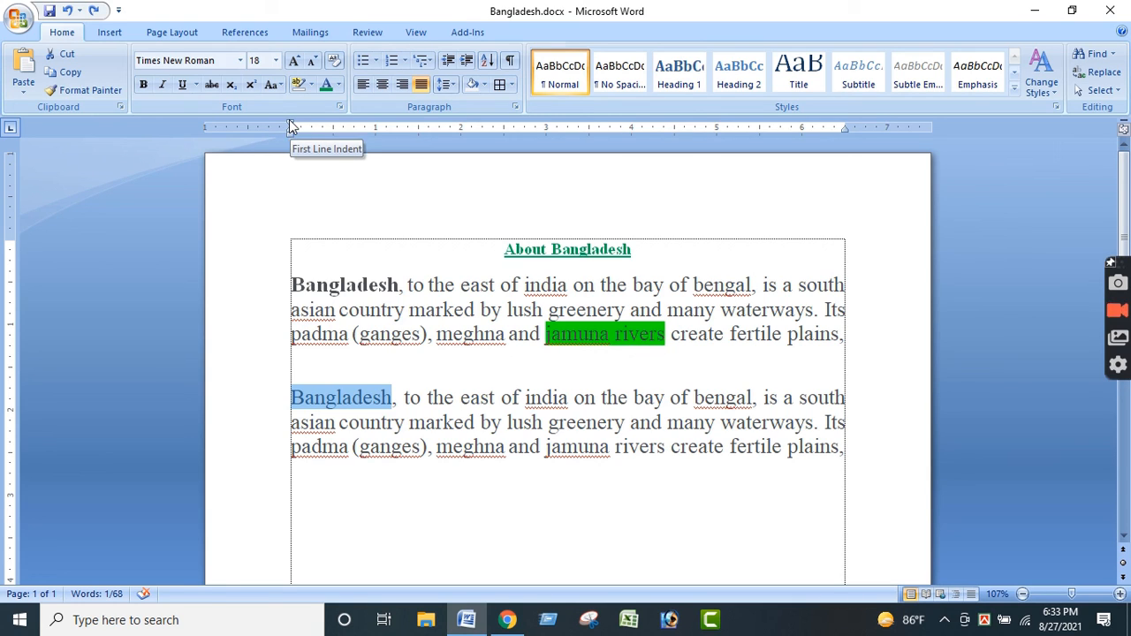
left_click_drag(293, 128, 330, 127)
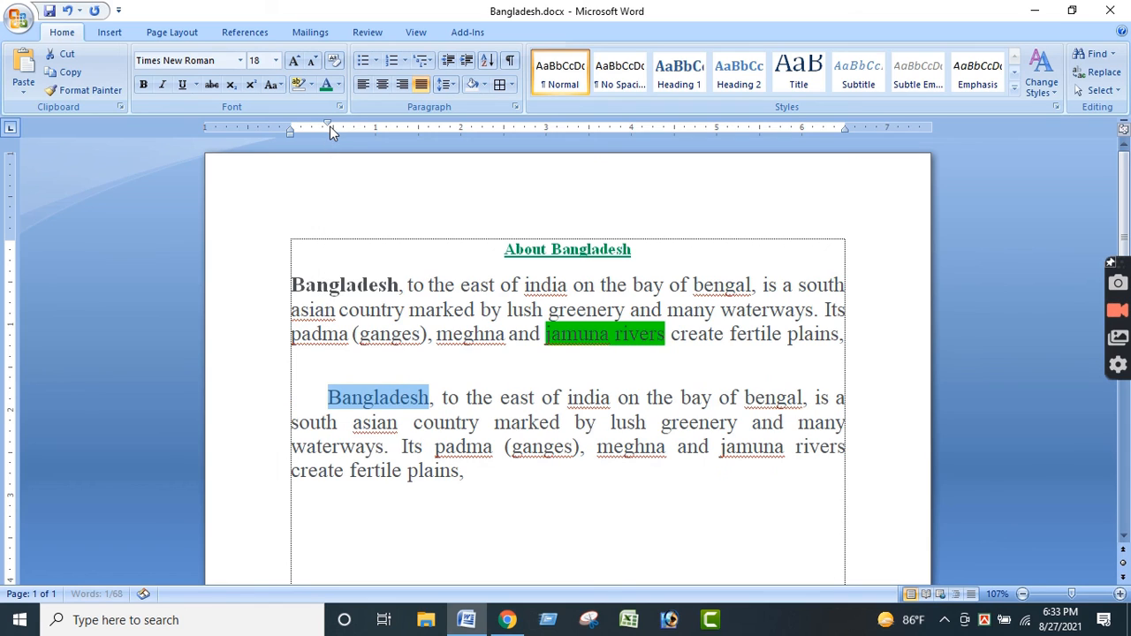